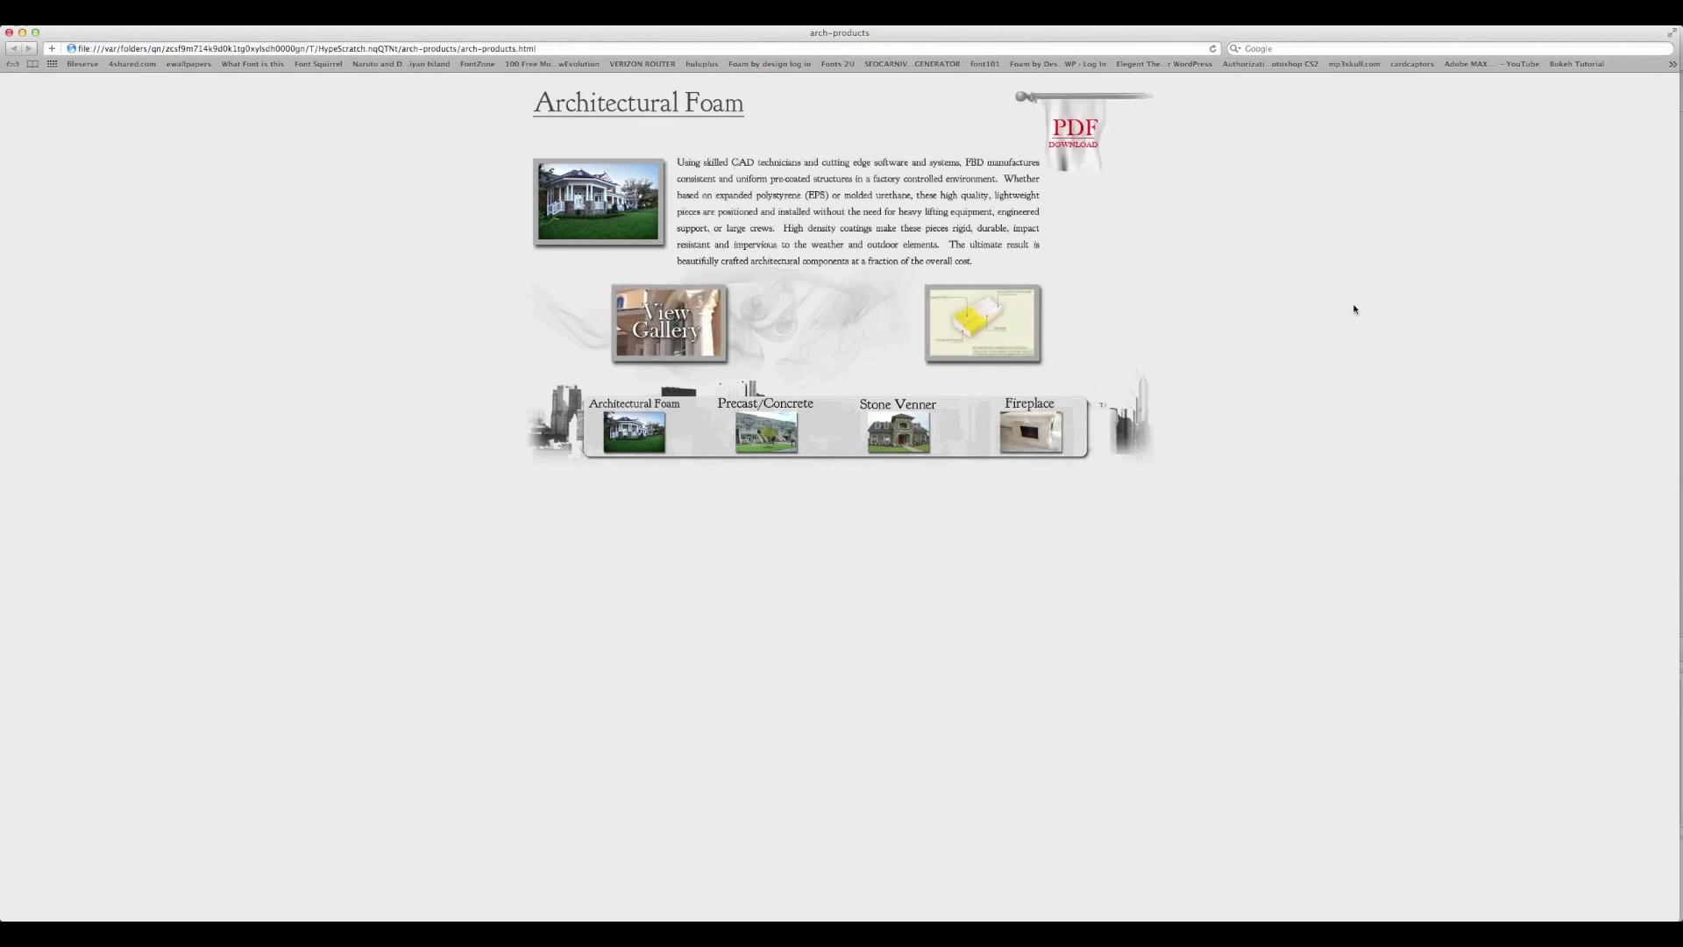
Enlarge and close the foam hardcoat diagram, then view the Stone Veneer and Precast / Concrete sections
left_click(980, 332)
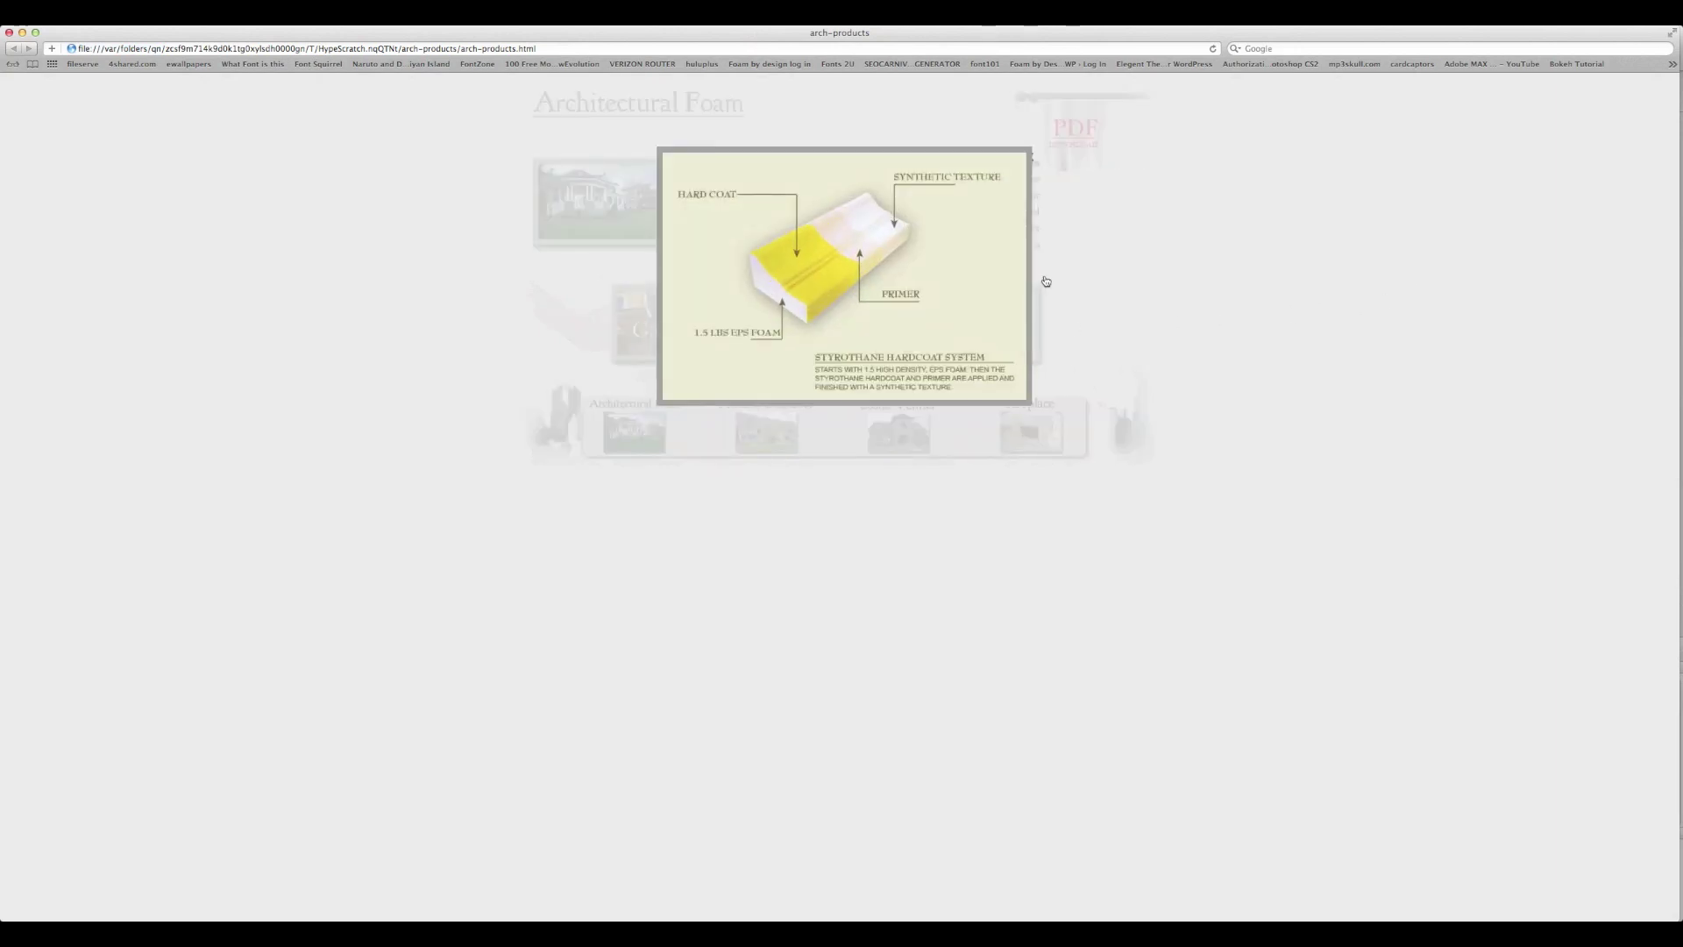
left_click(1050, 275)
left_click(912, 448)
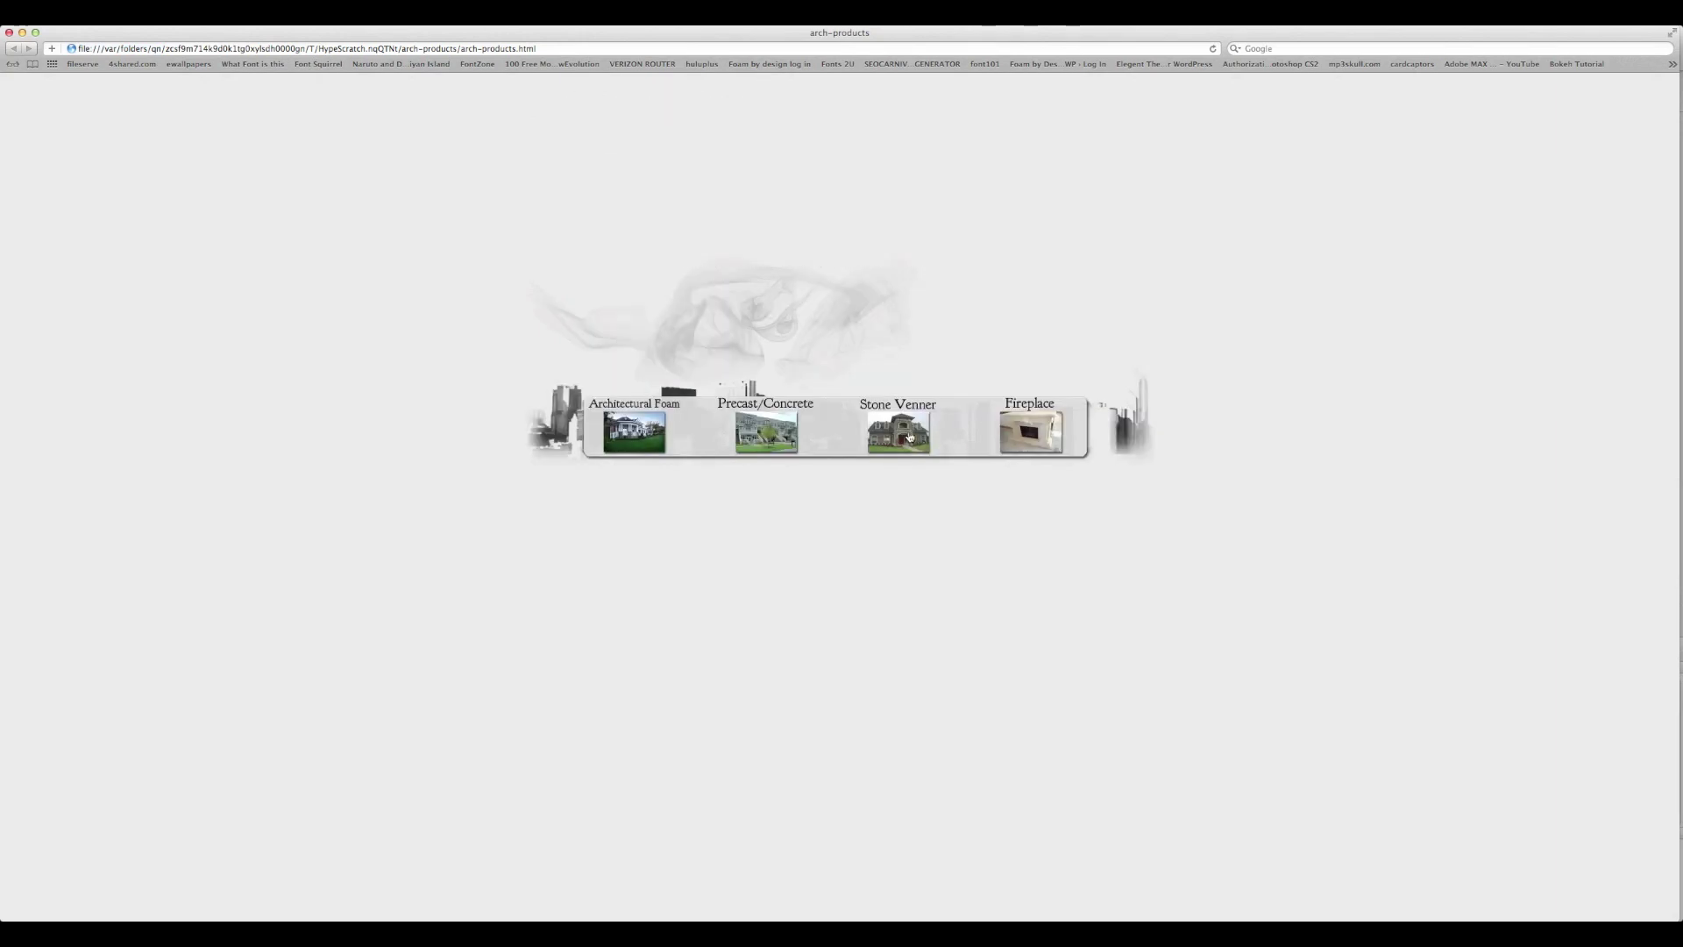
left_click(785, 425)
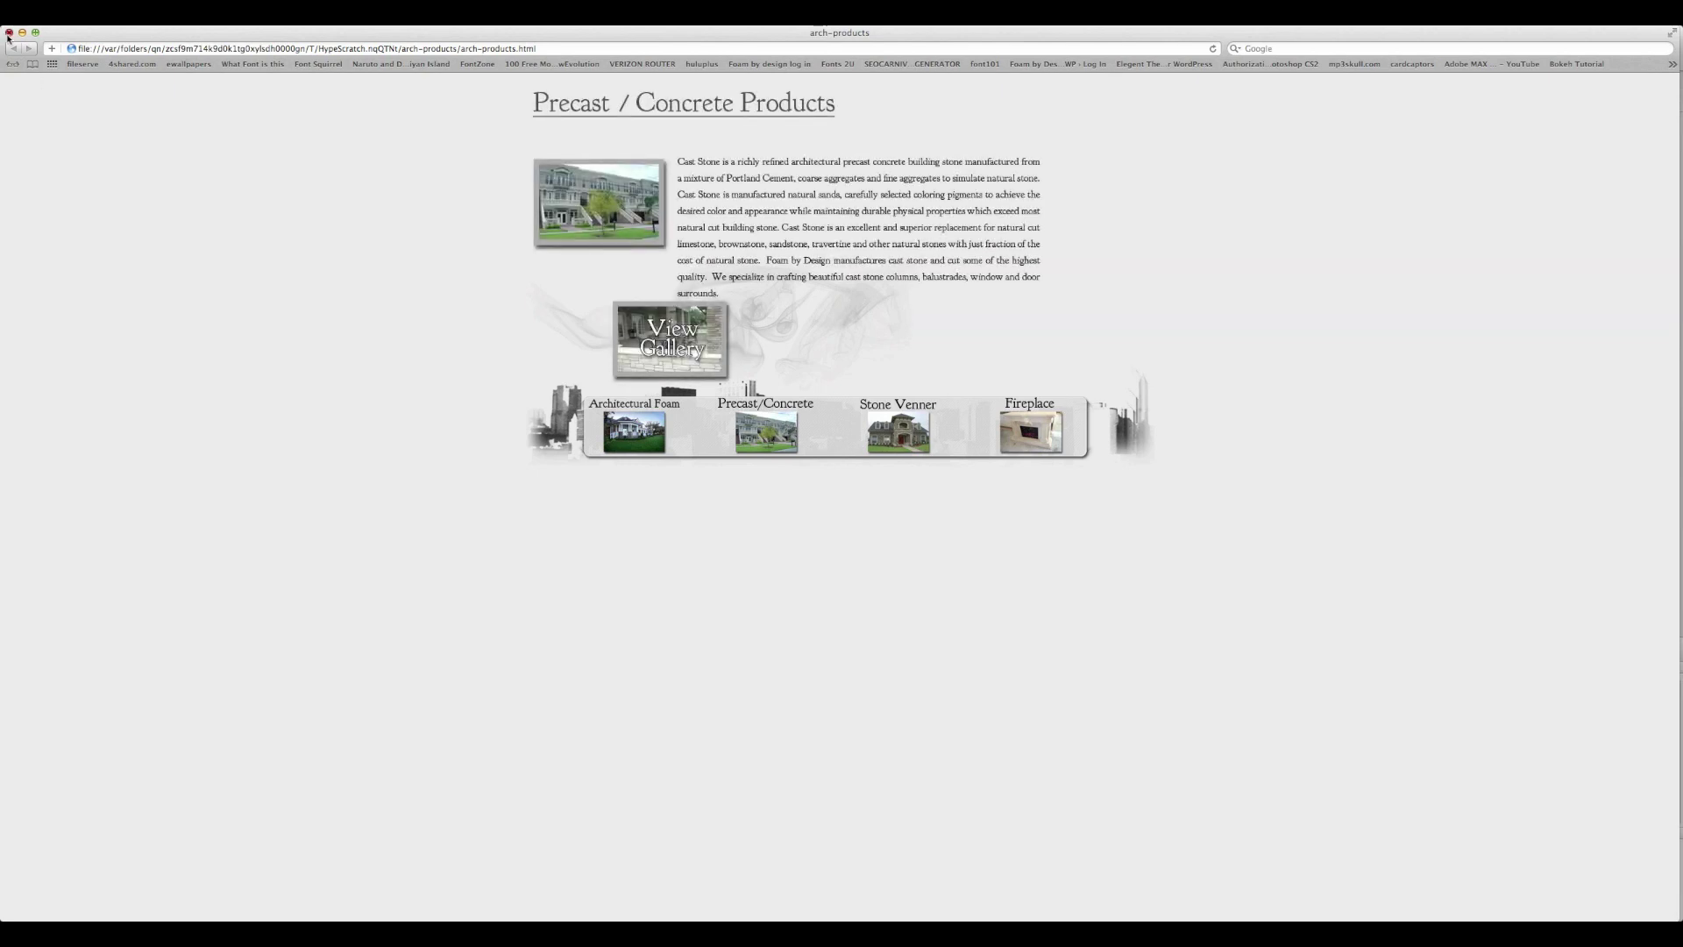
key("super+Tab")
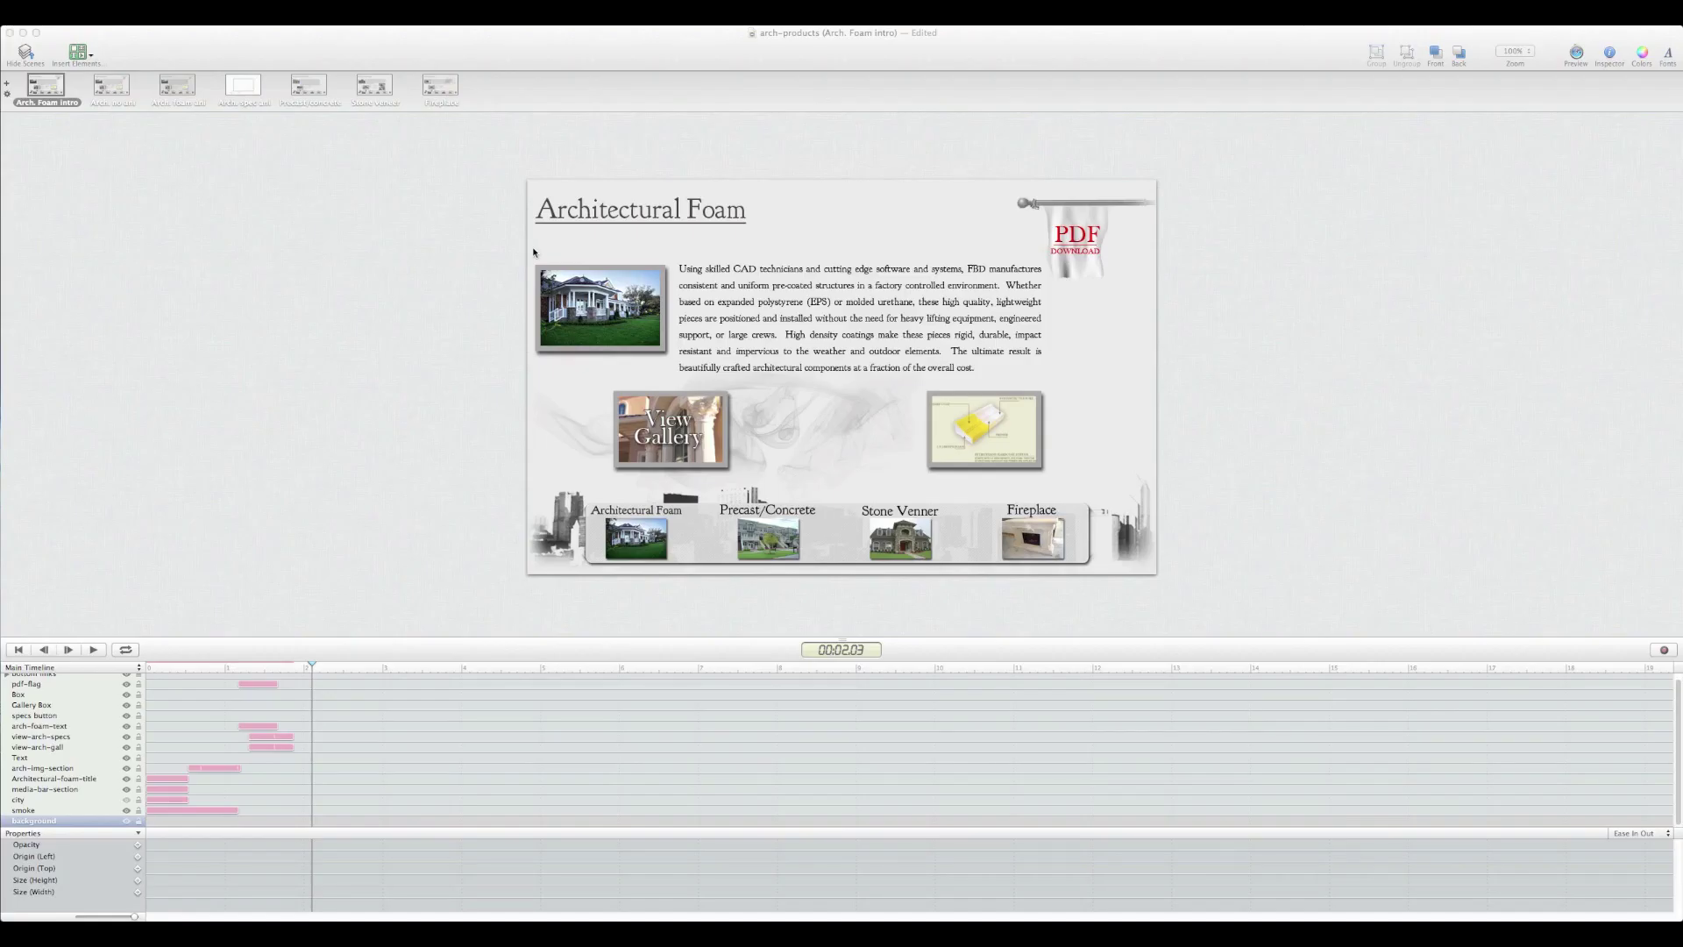
Export arch-products as an HTML5 folder with the .html file and an enclosing folder
left_click(54, 10)
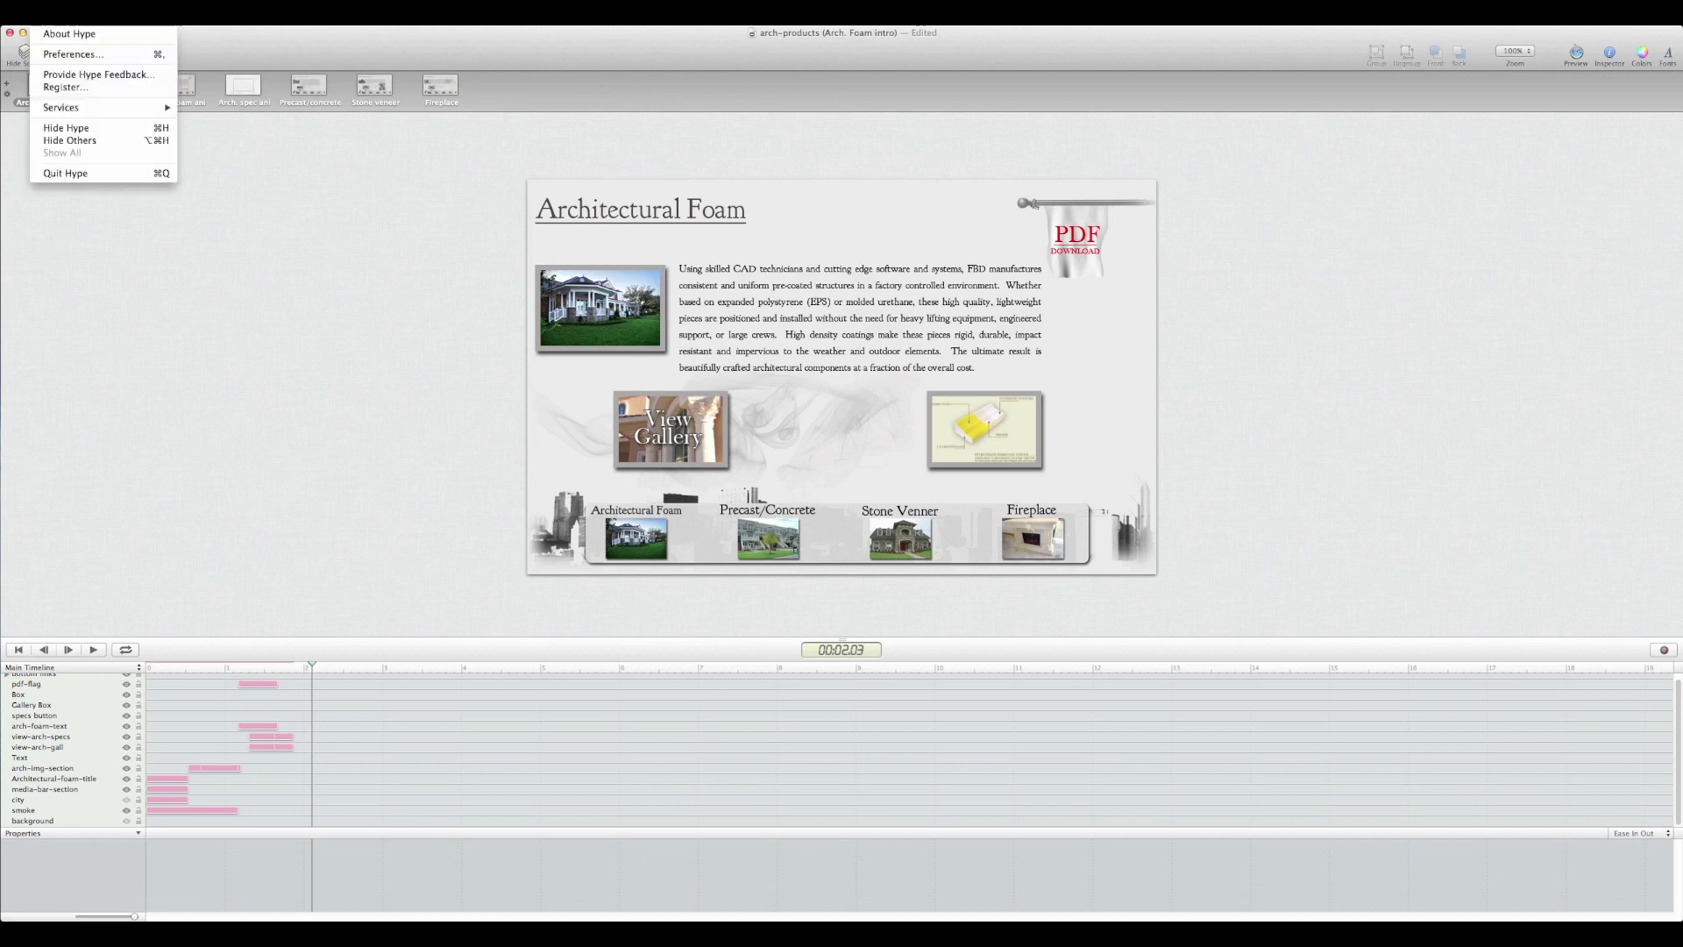
mouse_move(78, 25)
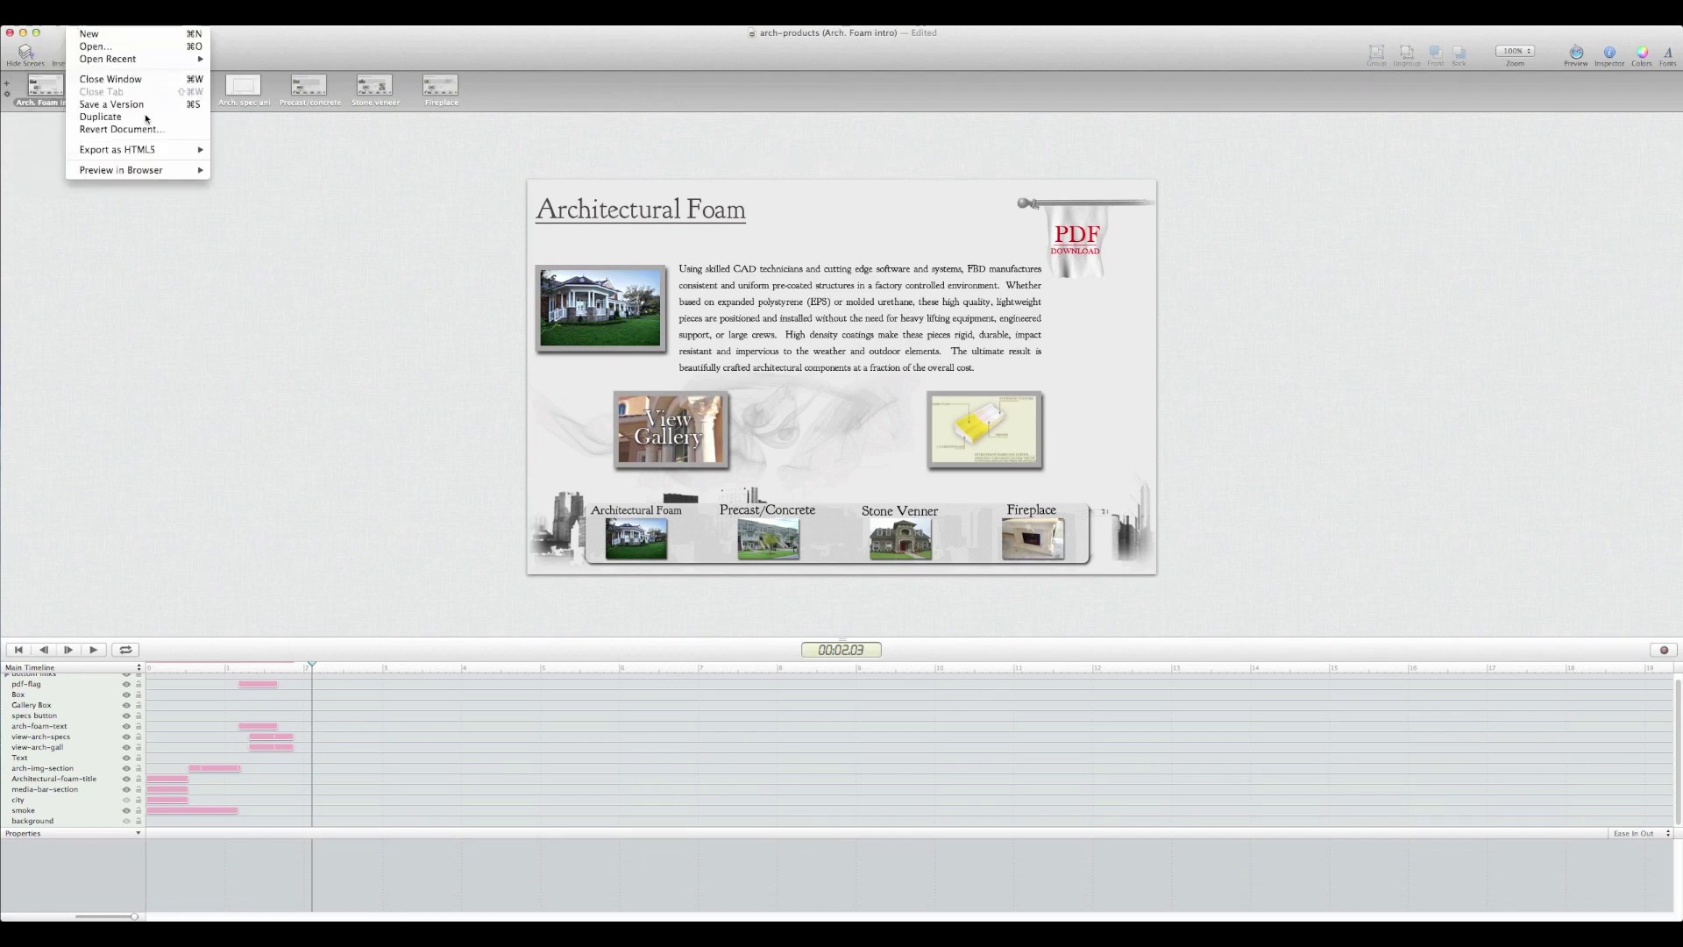
mouse_move(161, 156)
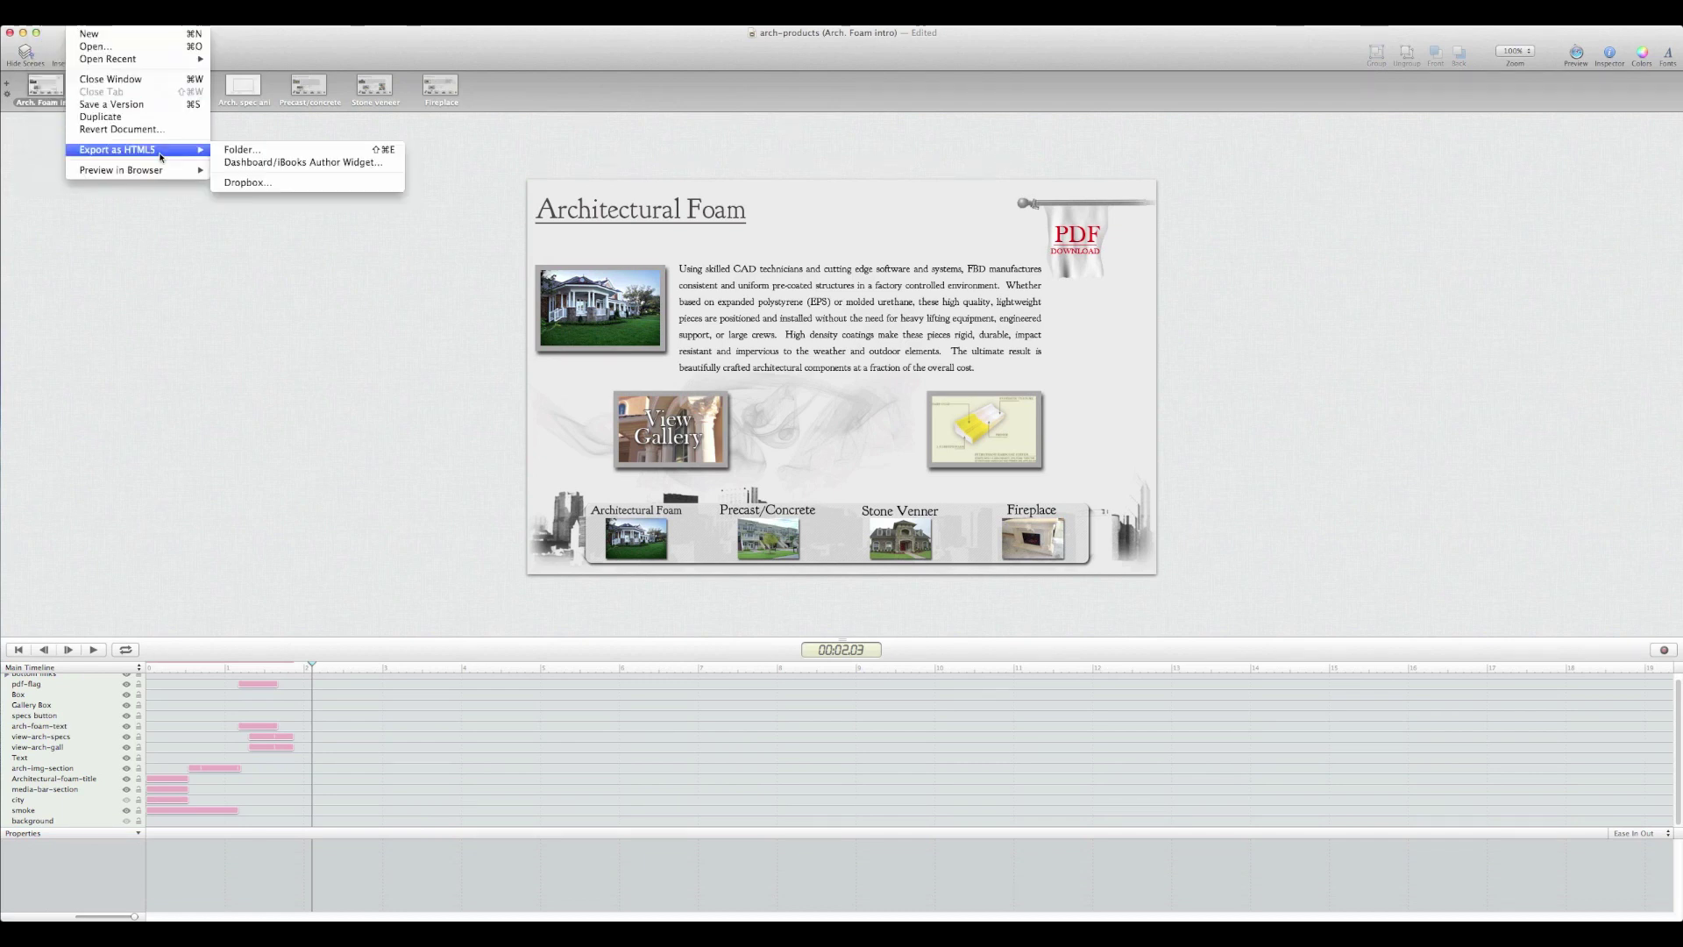
left_click(250, 151)
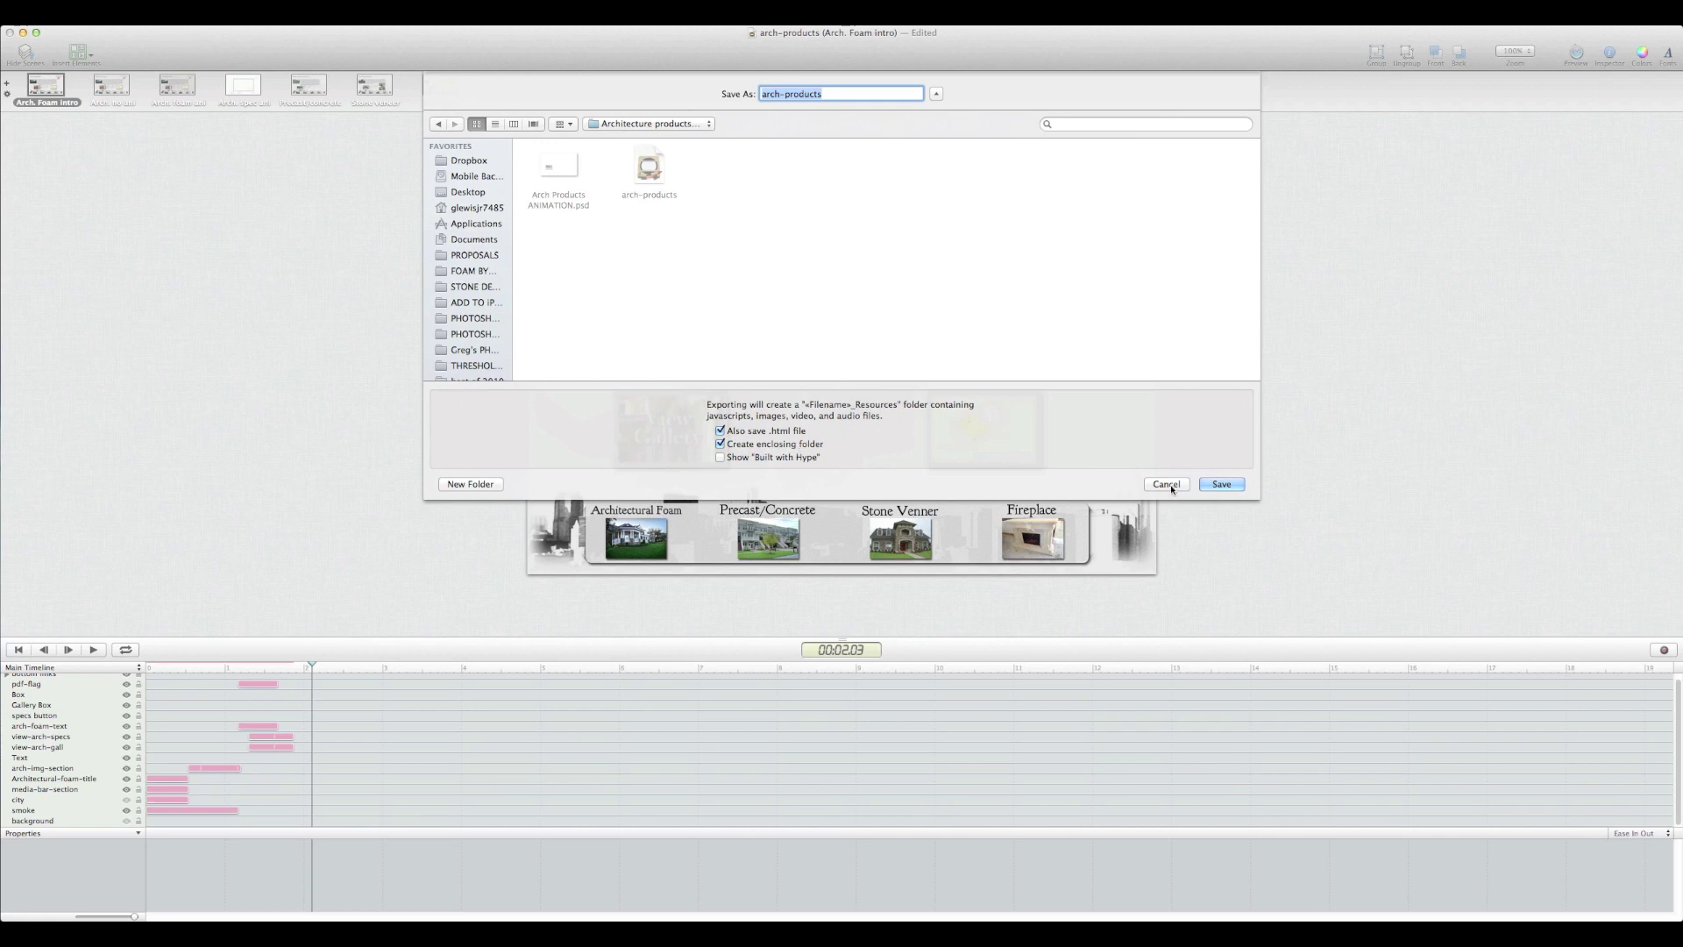
left_click(1222, 485)
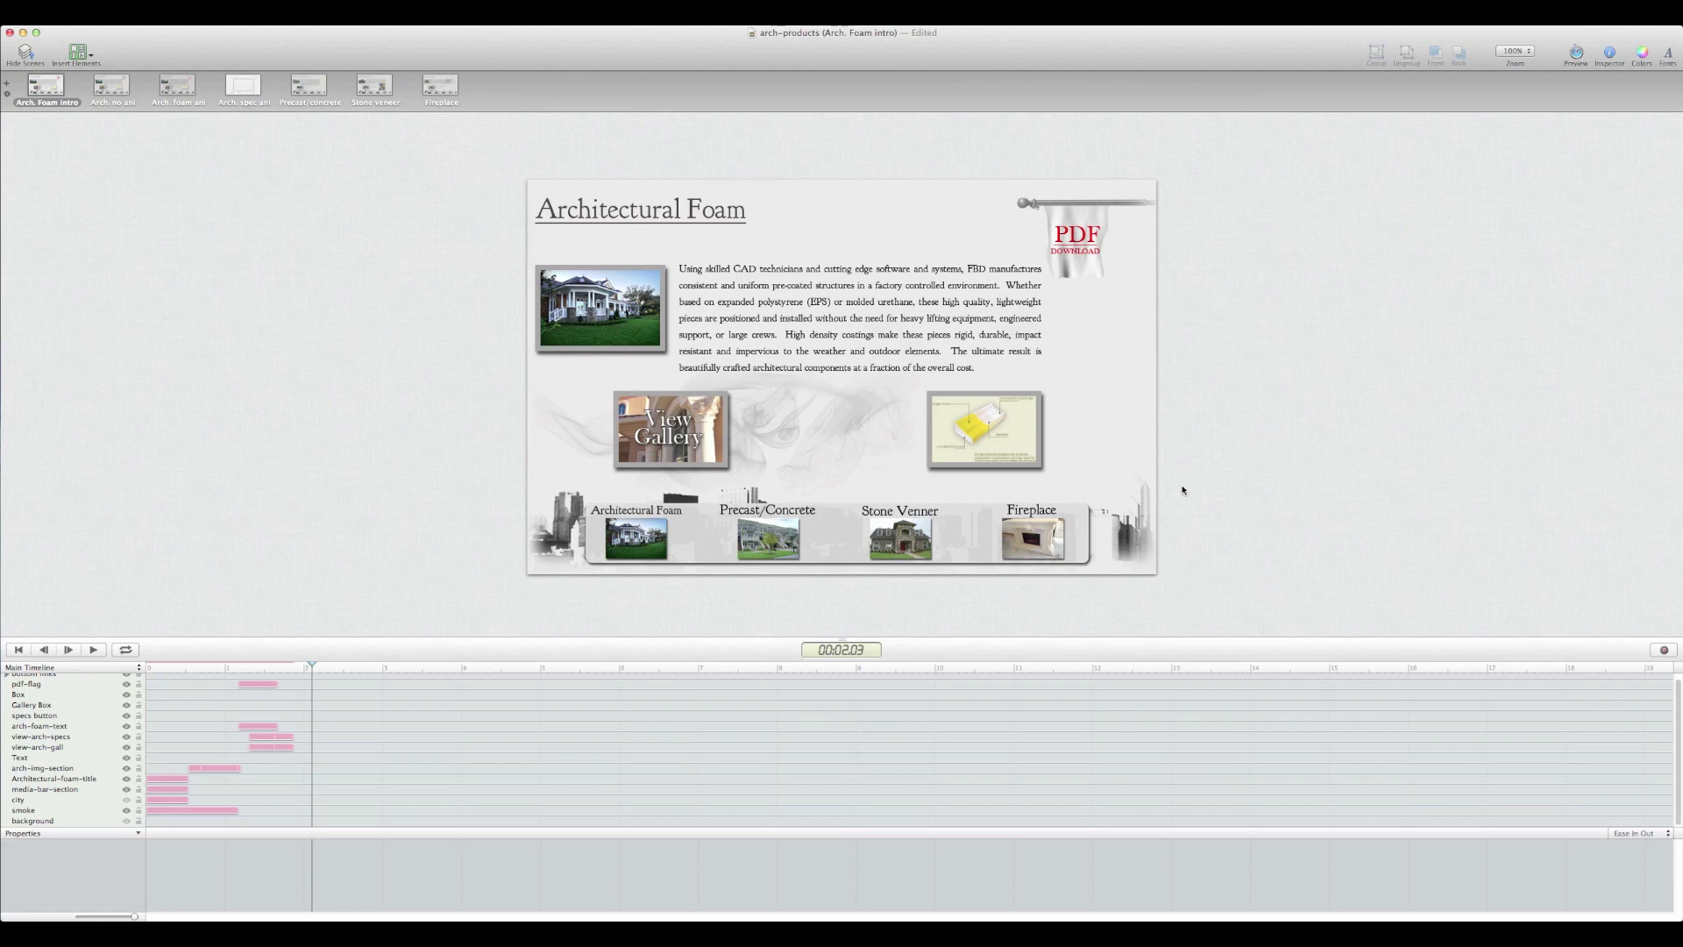
Reconnect FileZilla to the foambydesign.com server from the recent connections list
key("super+Tab")
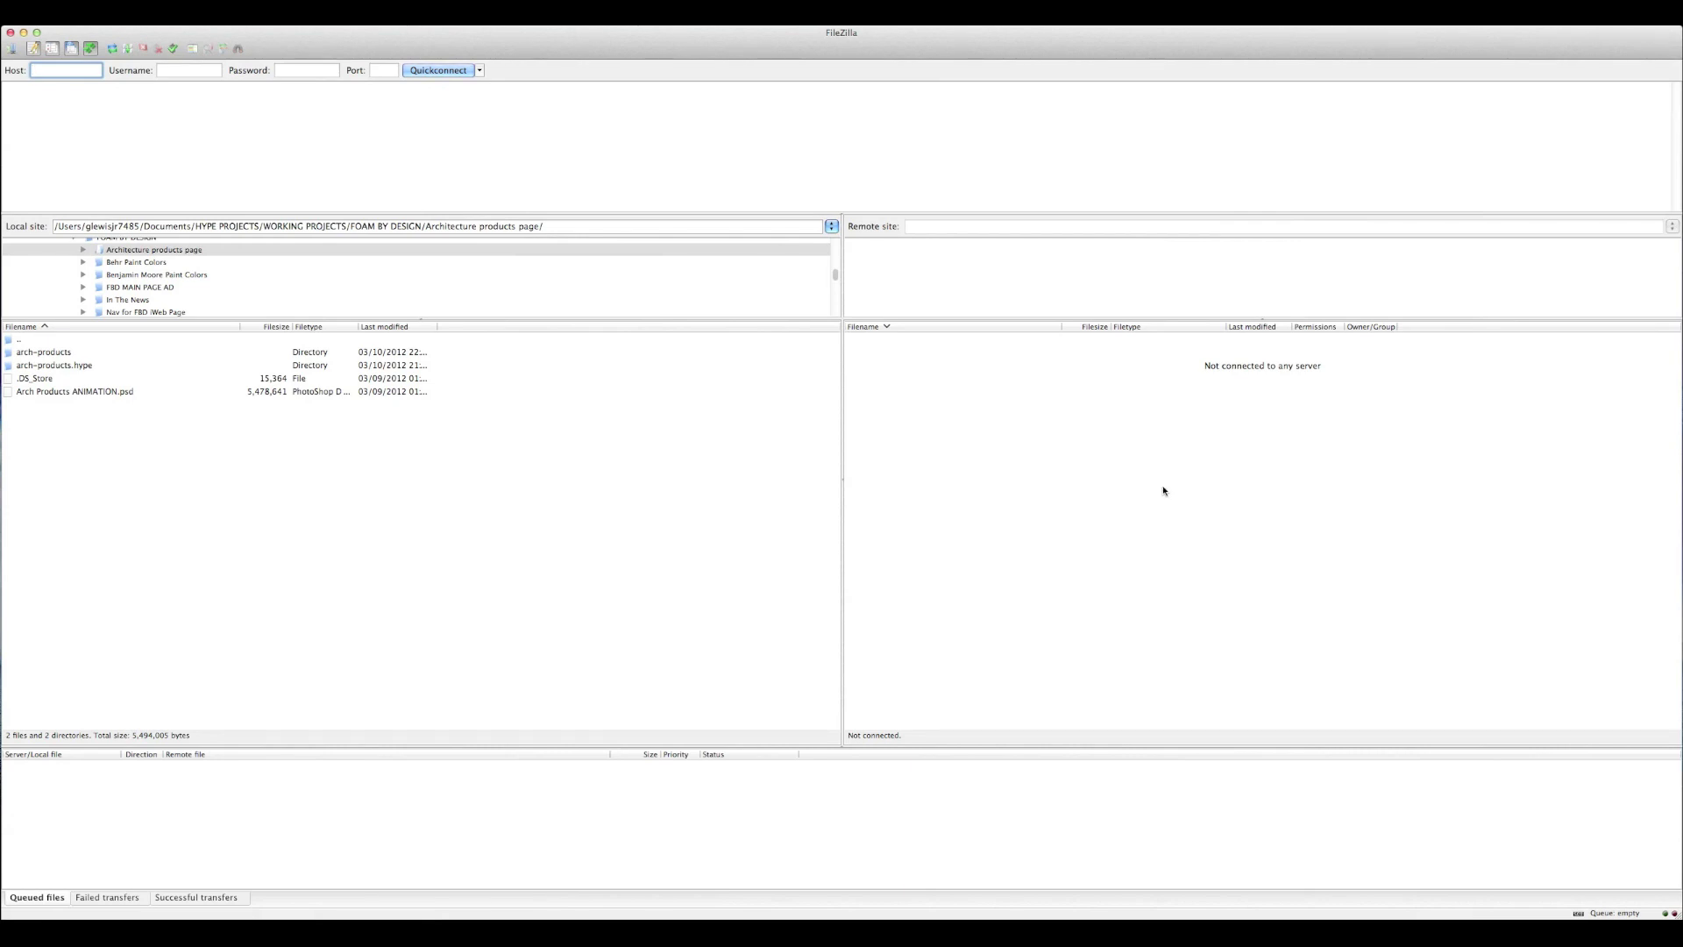
left_click(479, 70)
left_click(492, 121)
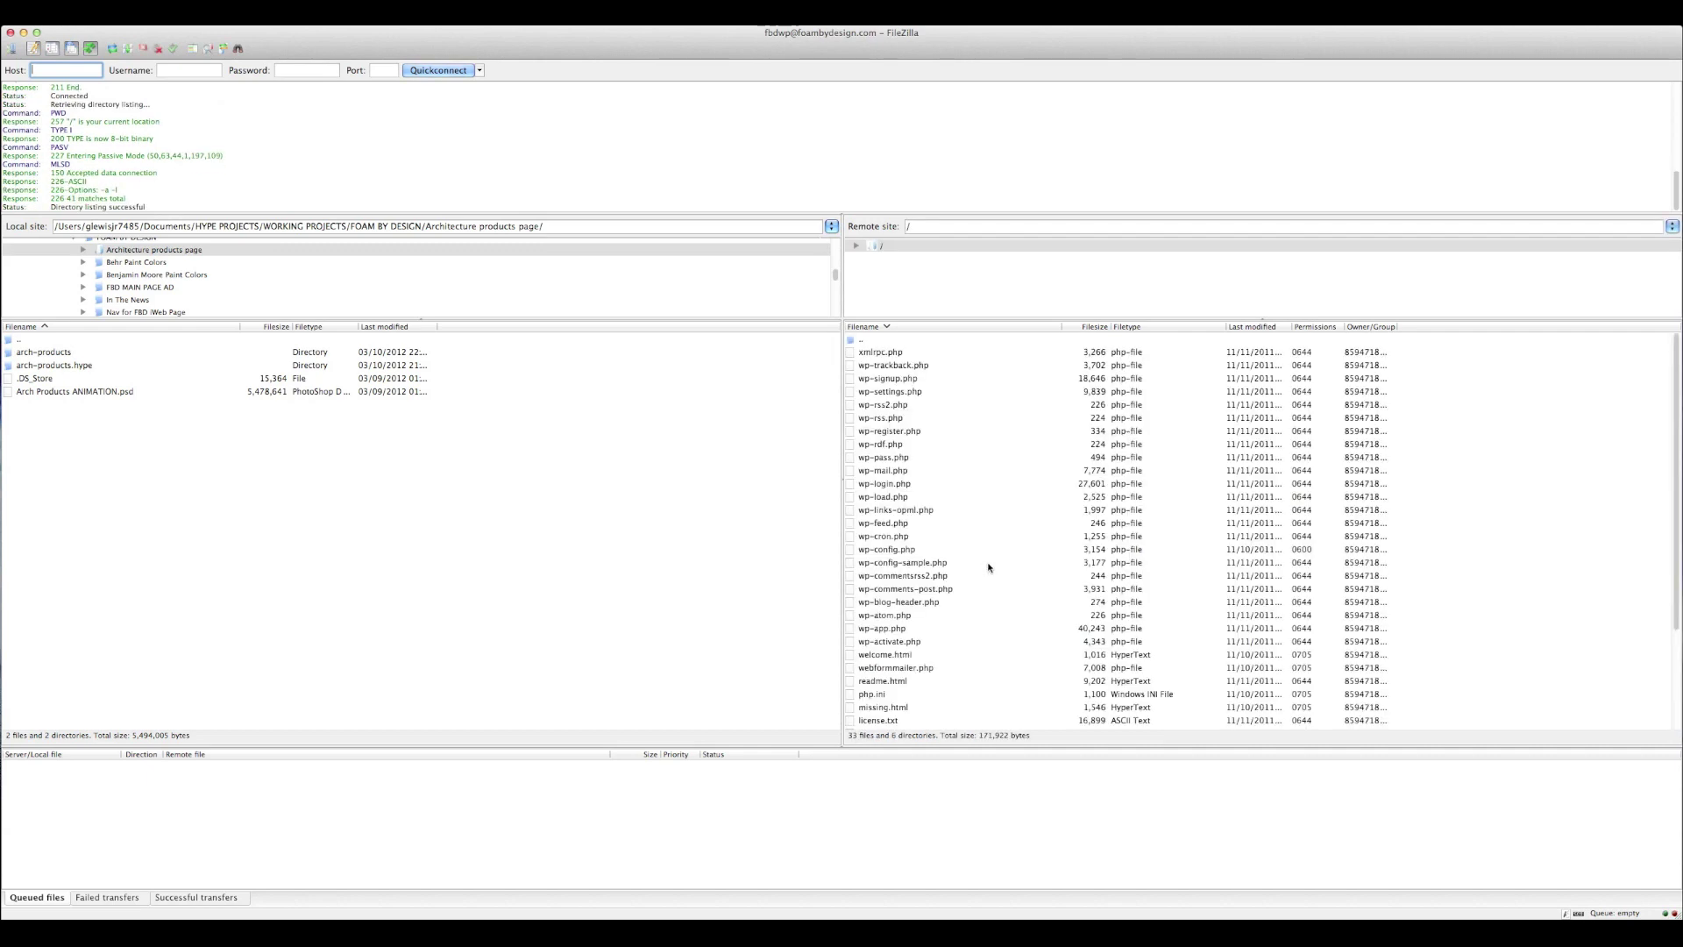
Open the remote wp-content folder and select its existing hype folder
scroll(992, 565, "down", 5)
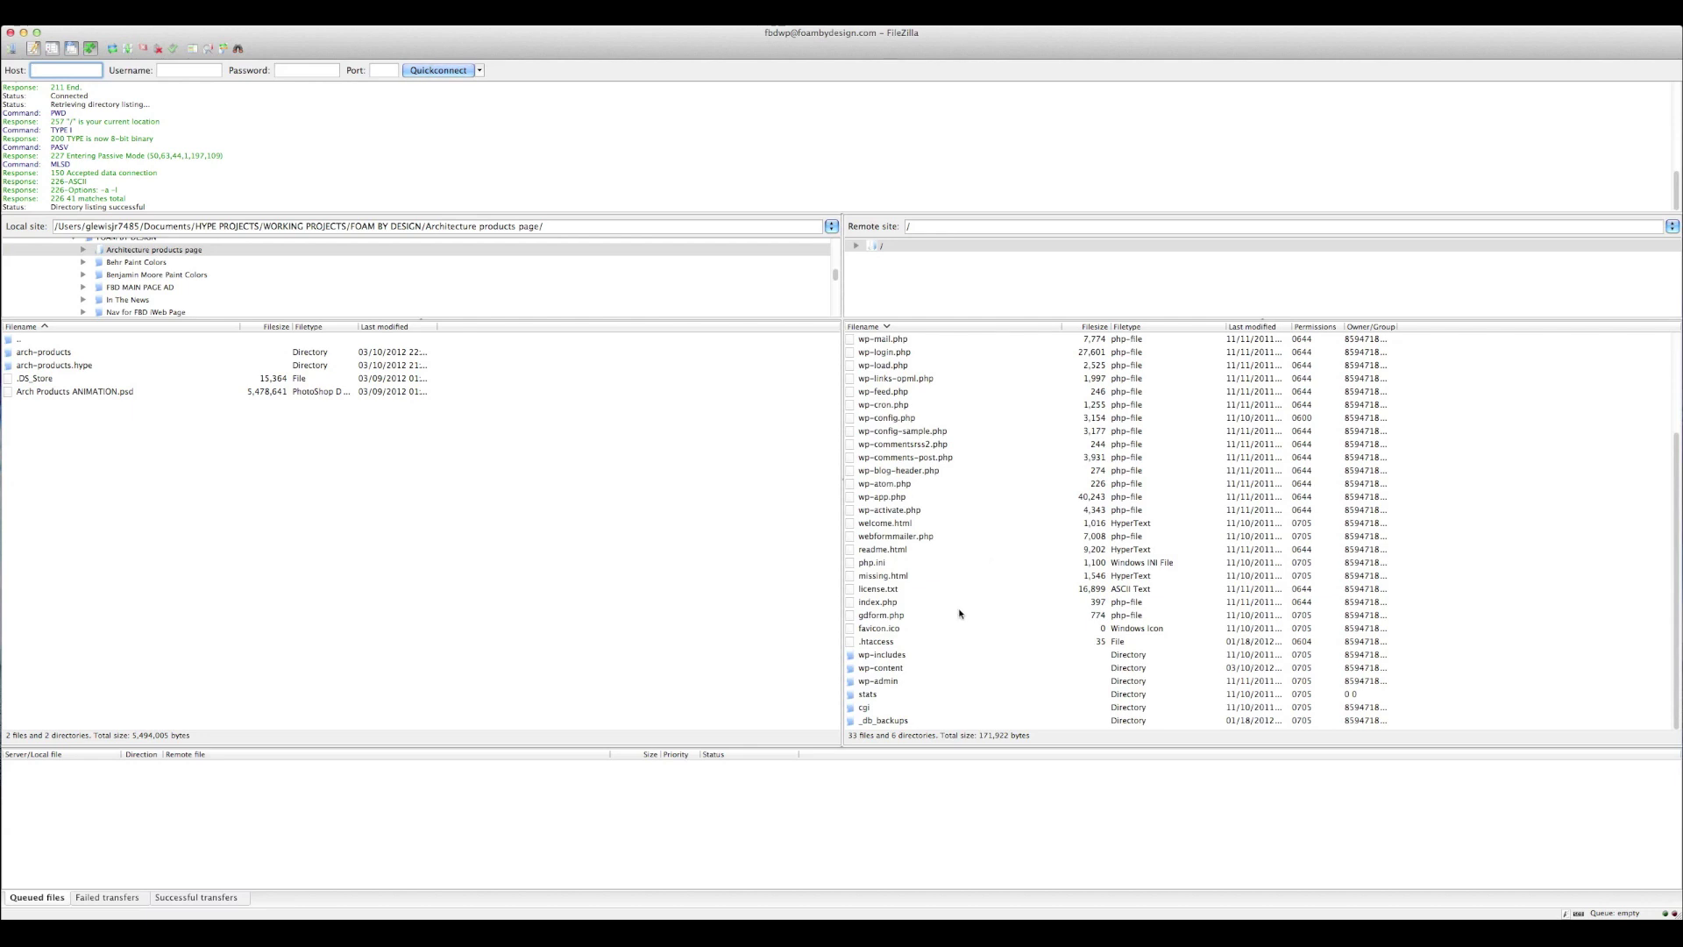
left_click(883, 669)
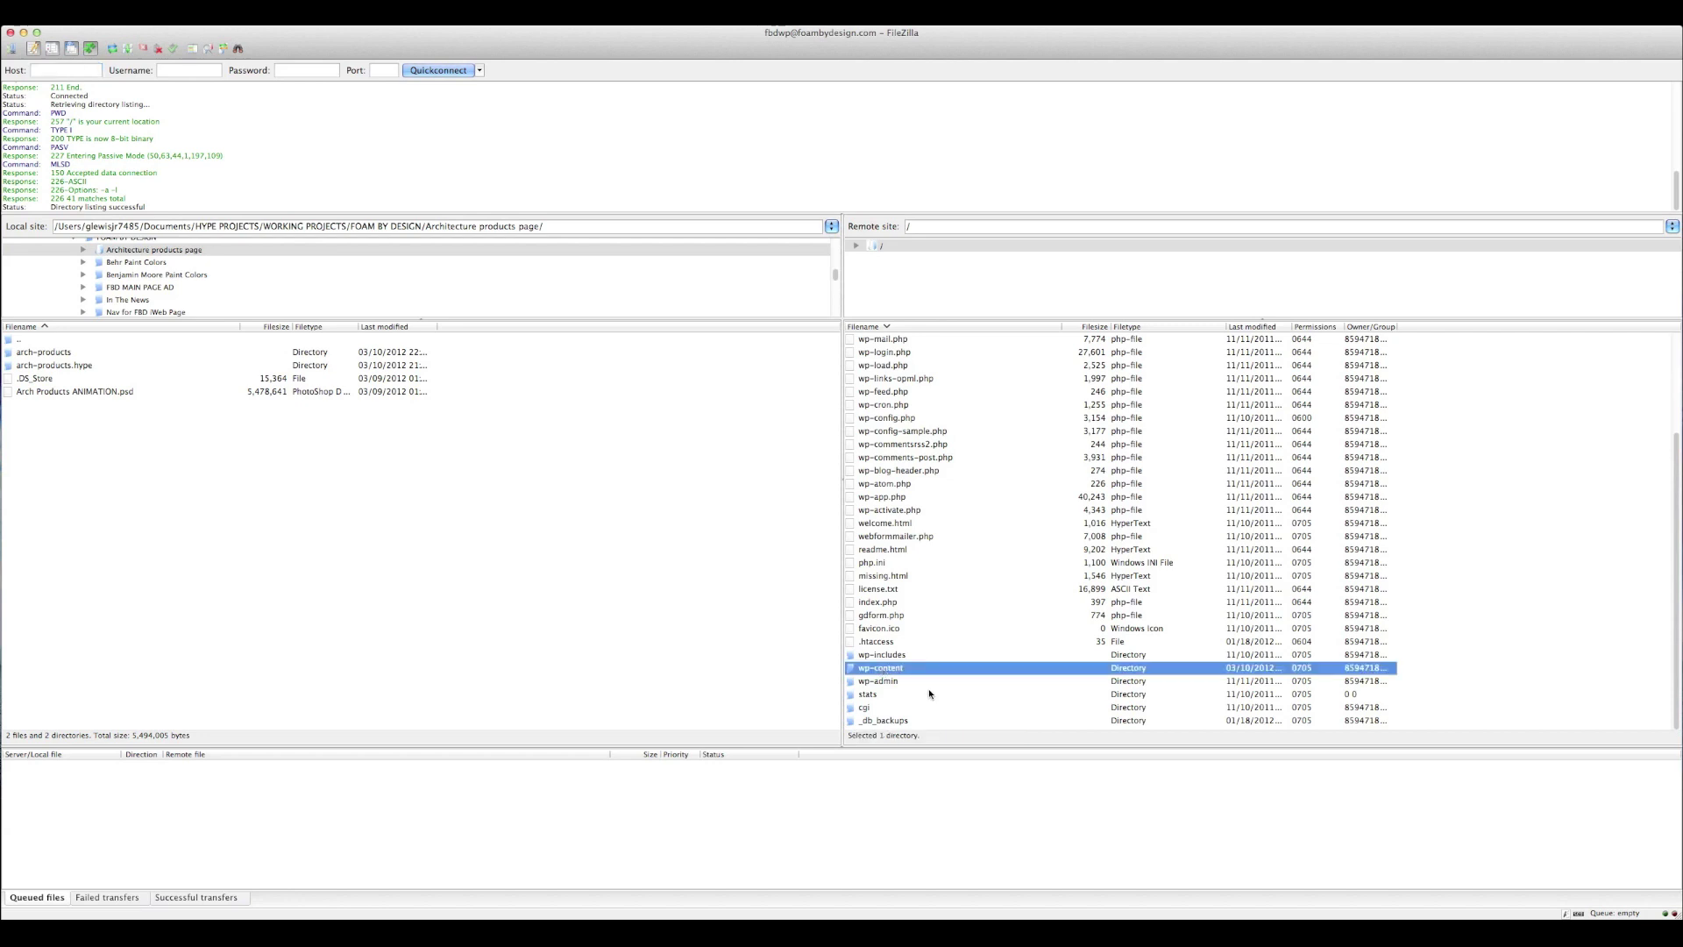
left_click(881, 671)
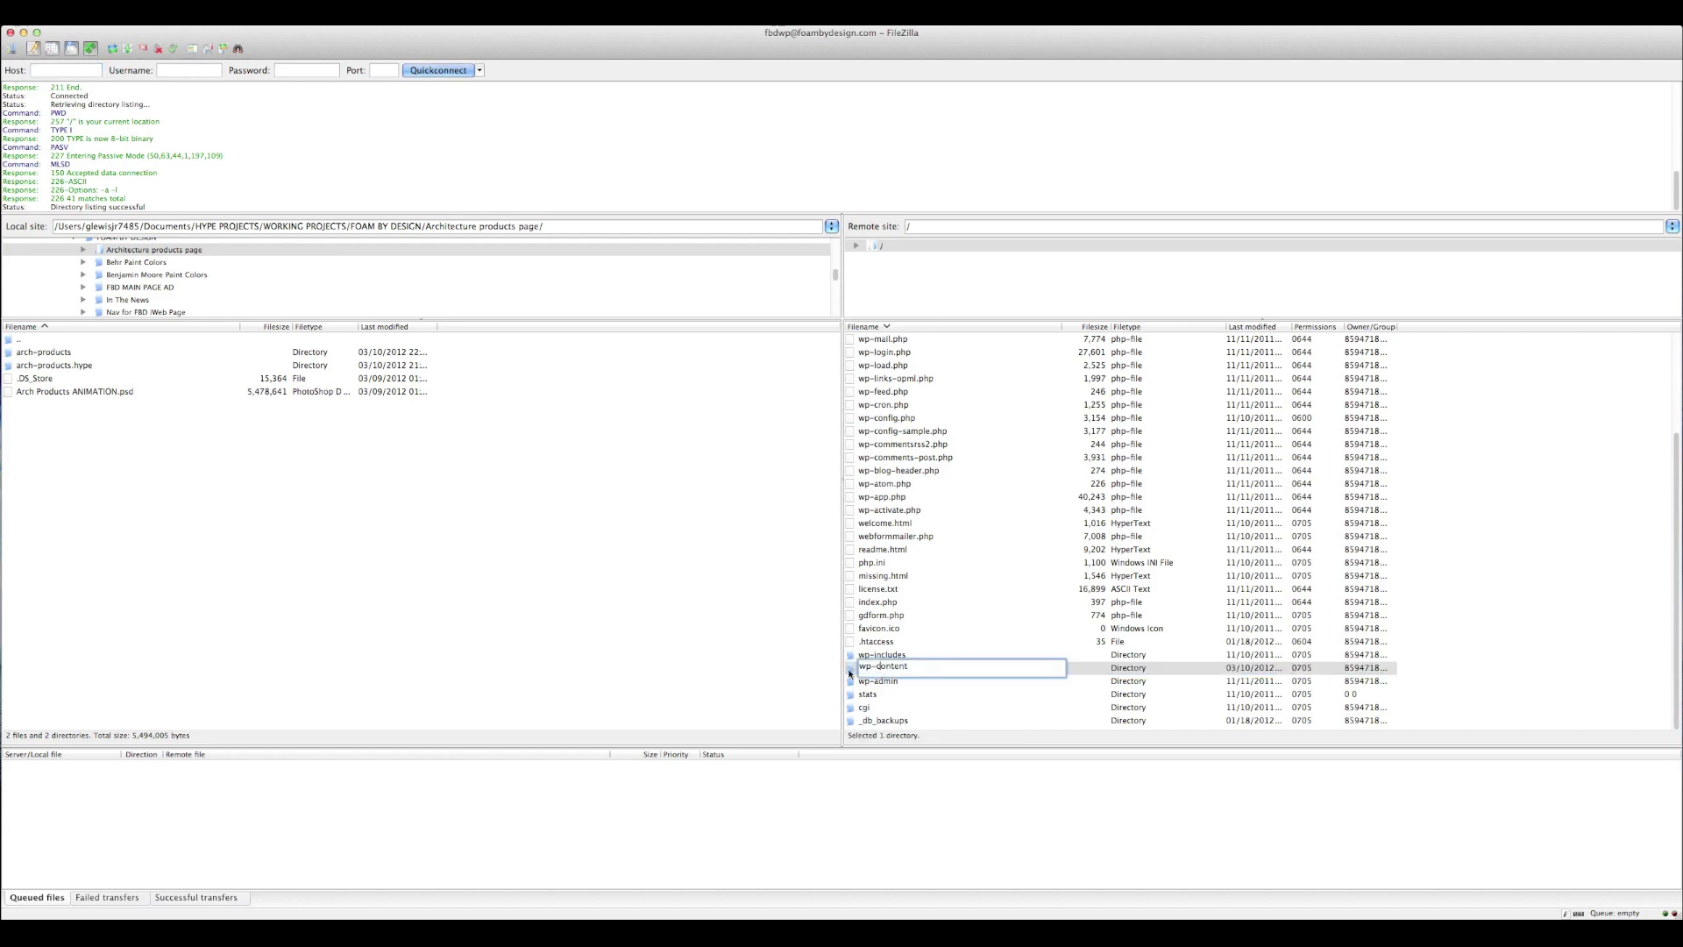
double_click(849, 670)
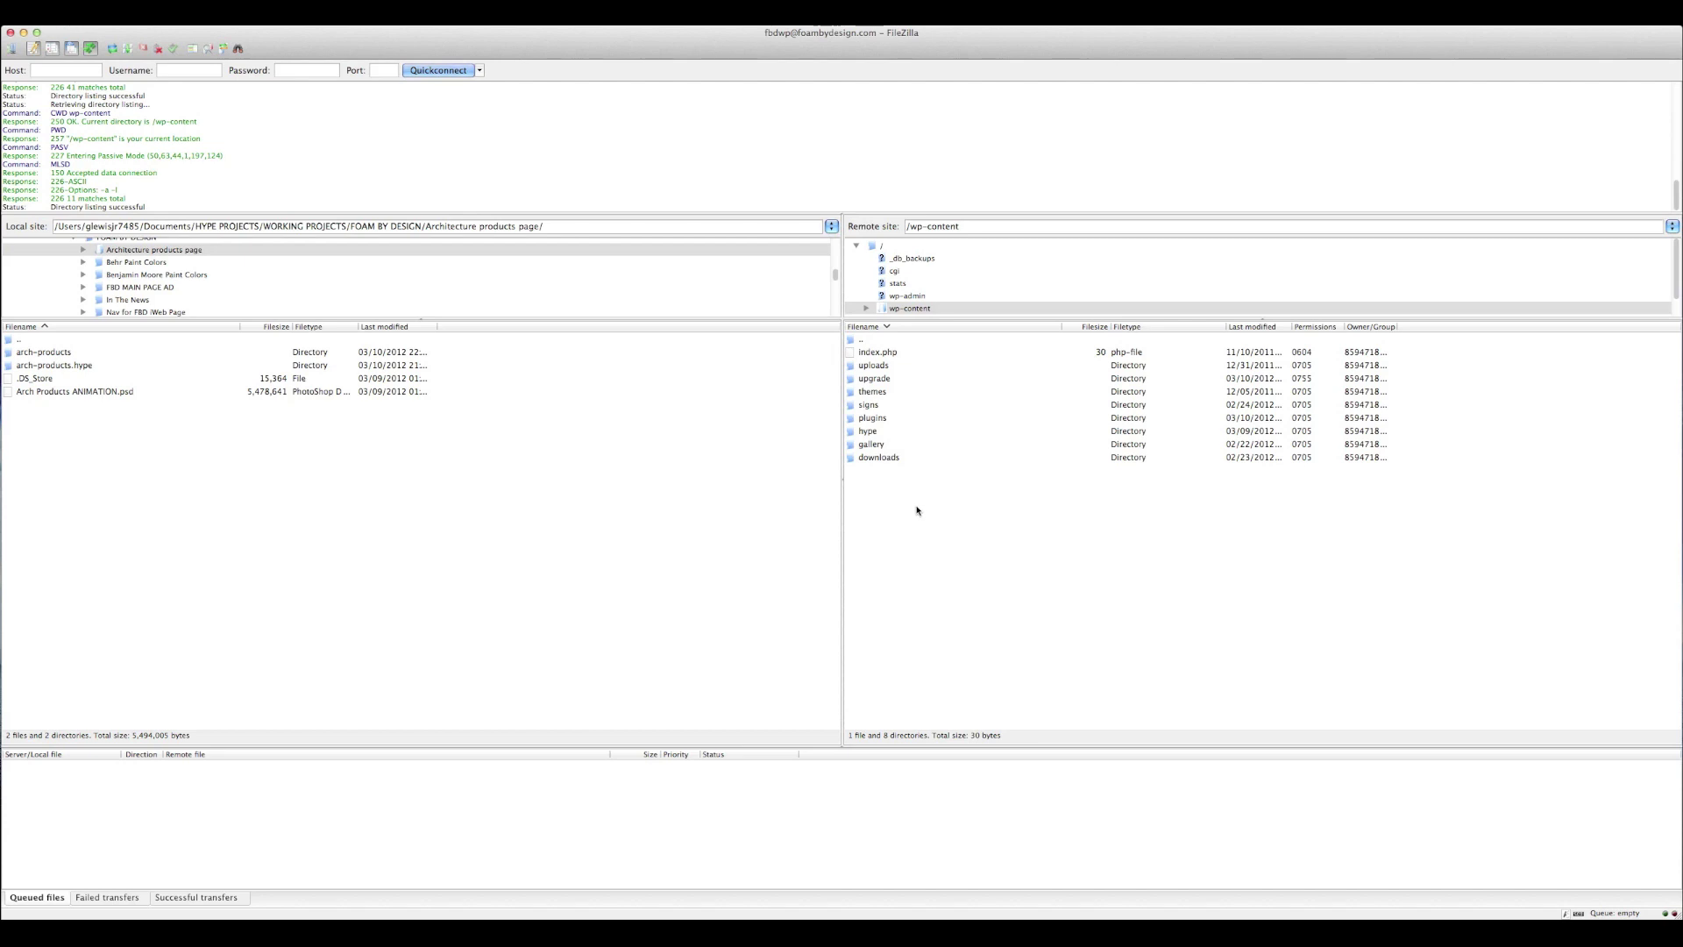
left_click(866, 433)
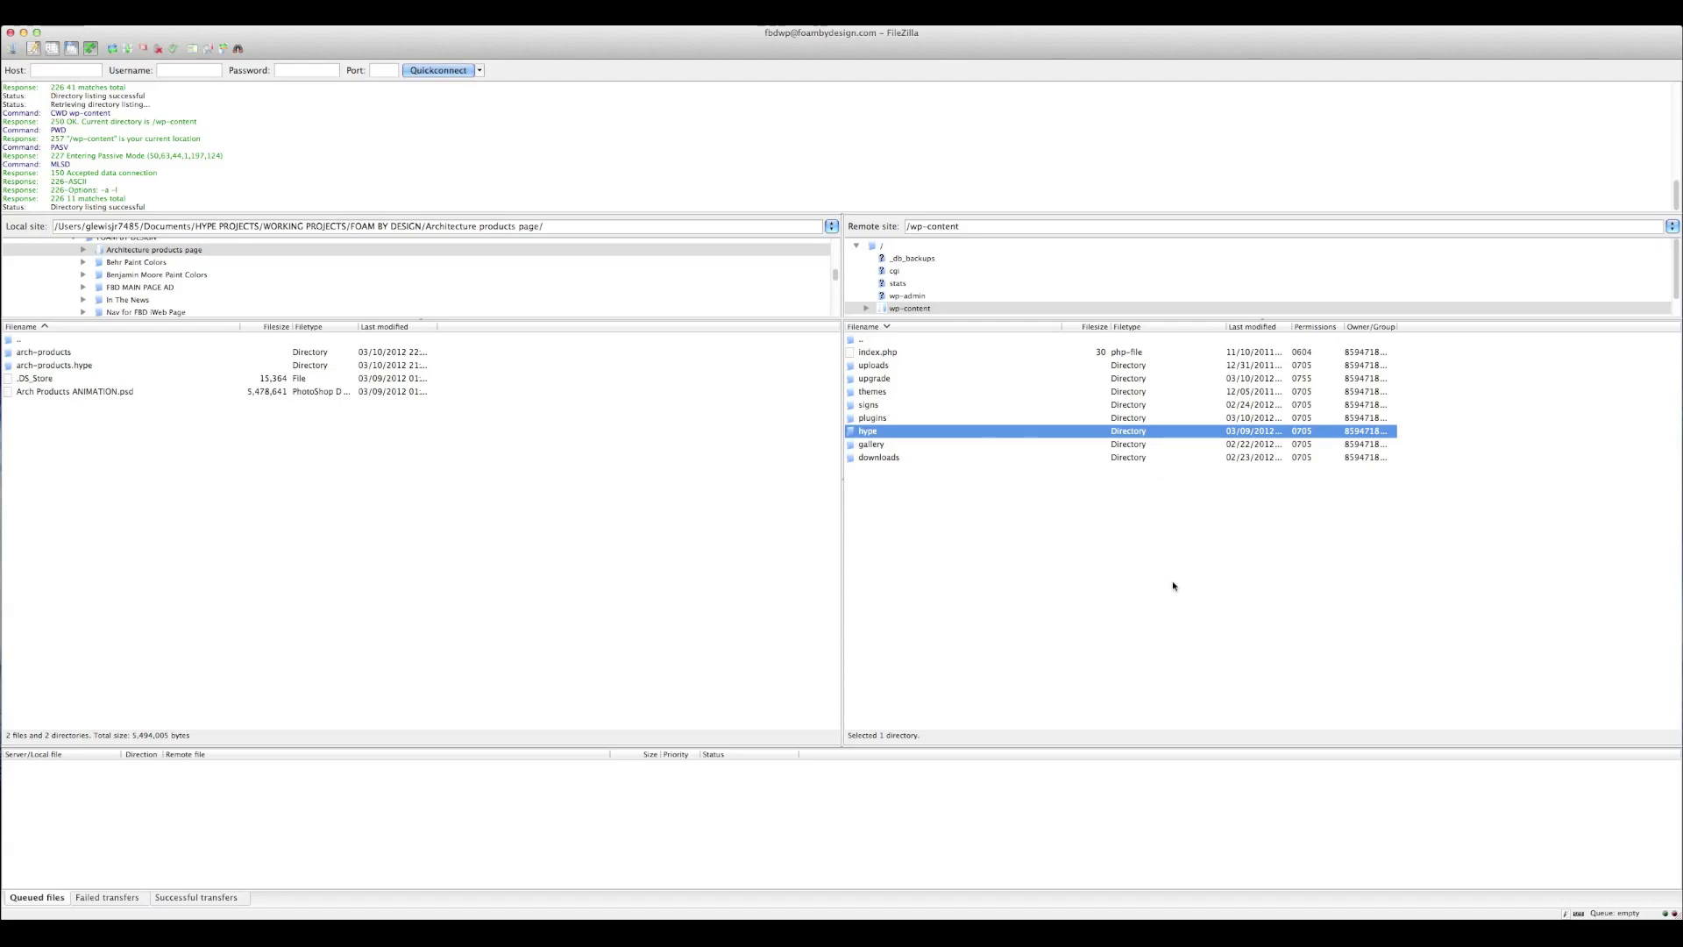
Make a new 'hype-demo' directory in /wp-content on the server and open the empty folder
right_click(940, 503)
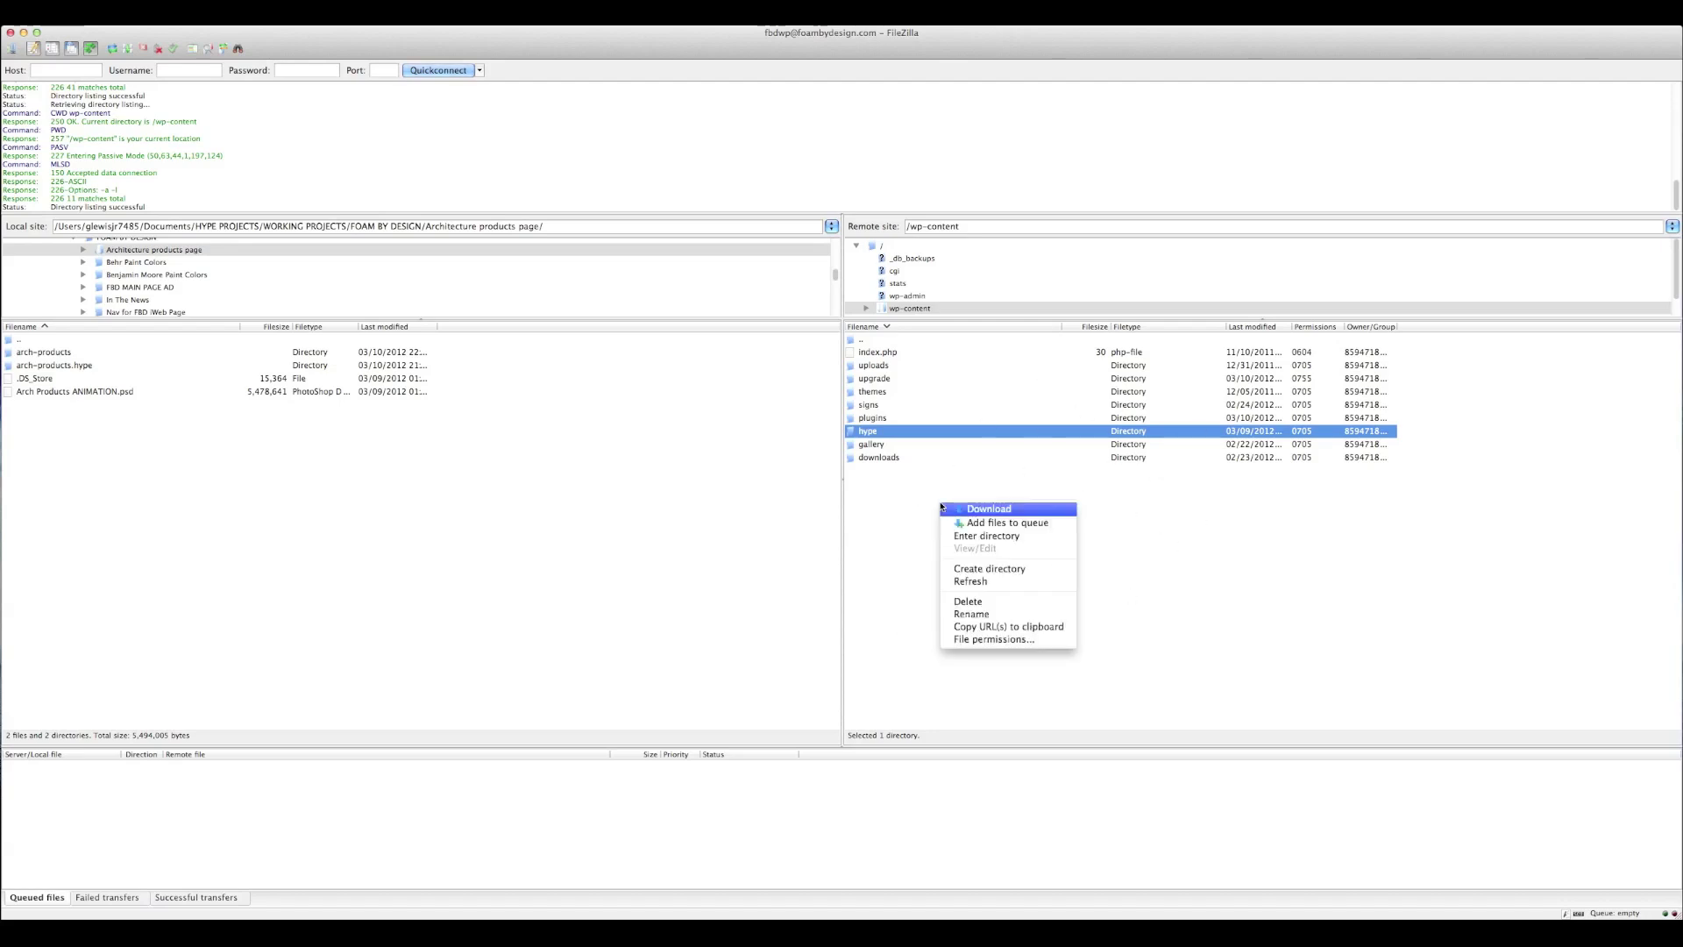
left_click(1002, 569)
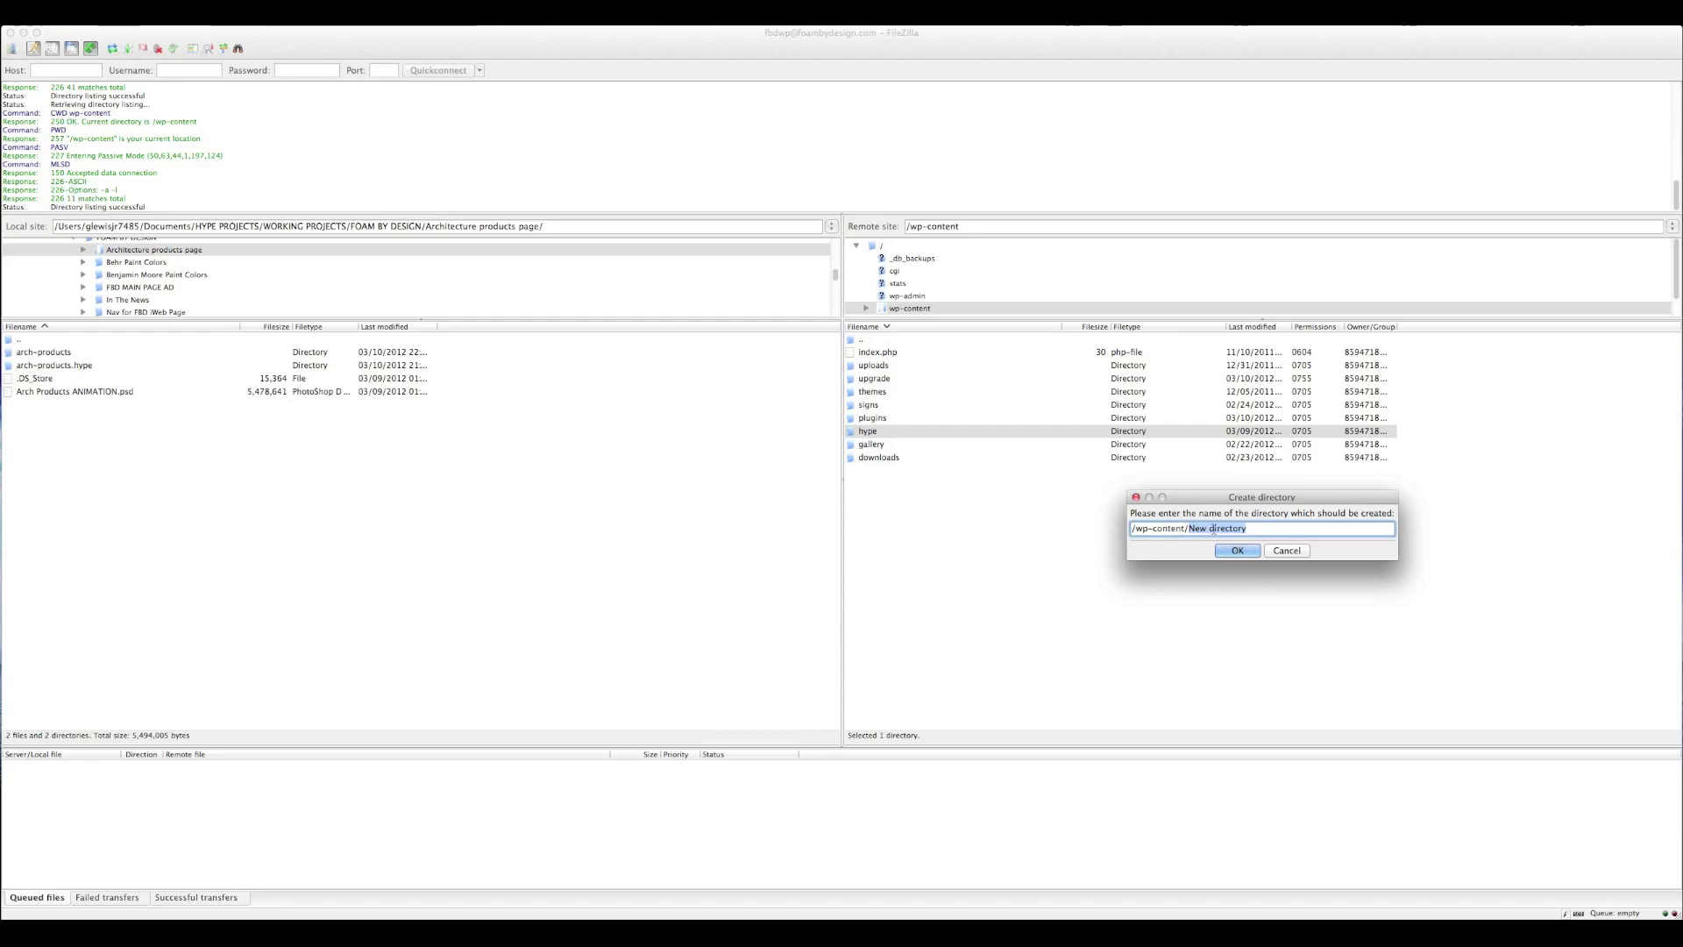
type("hype-demo")
left_click(1234, 552)
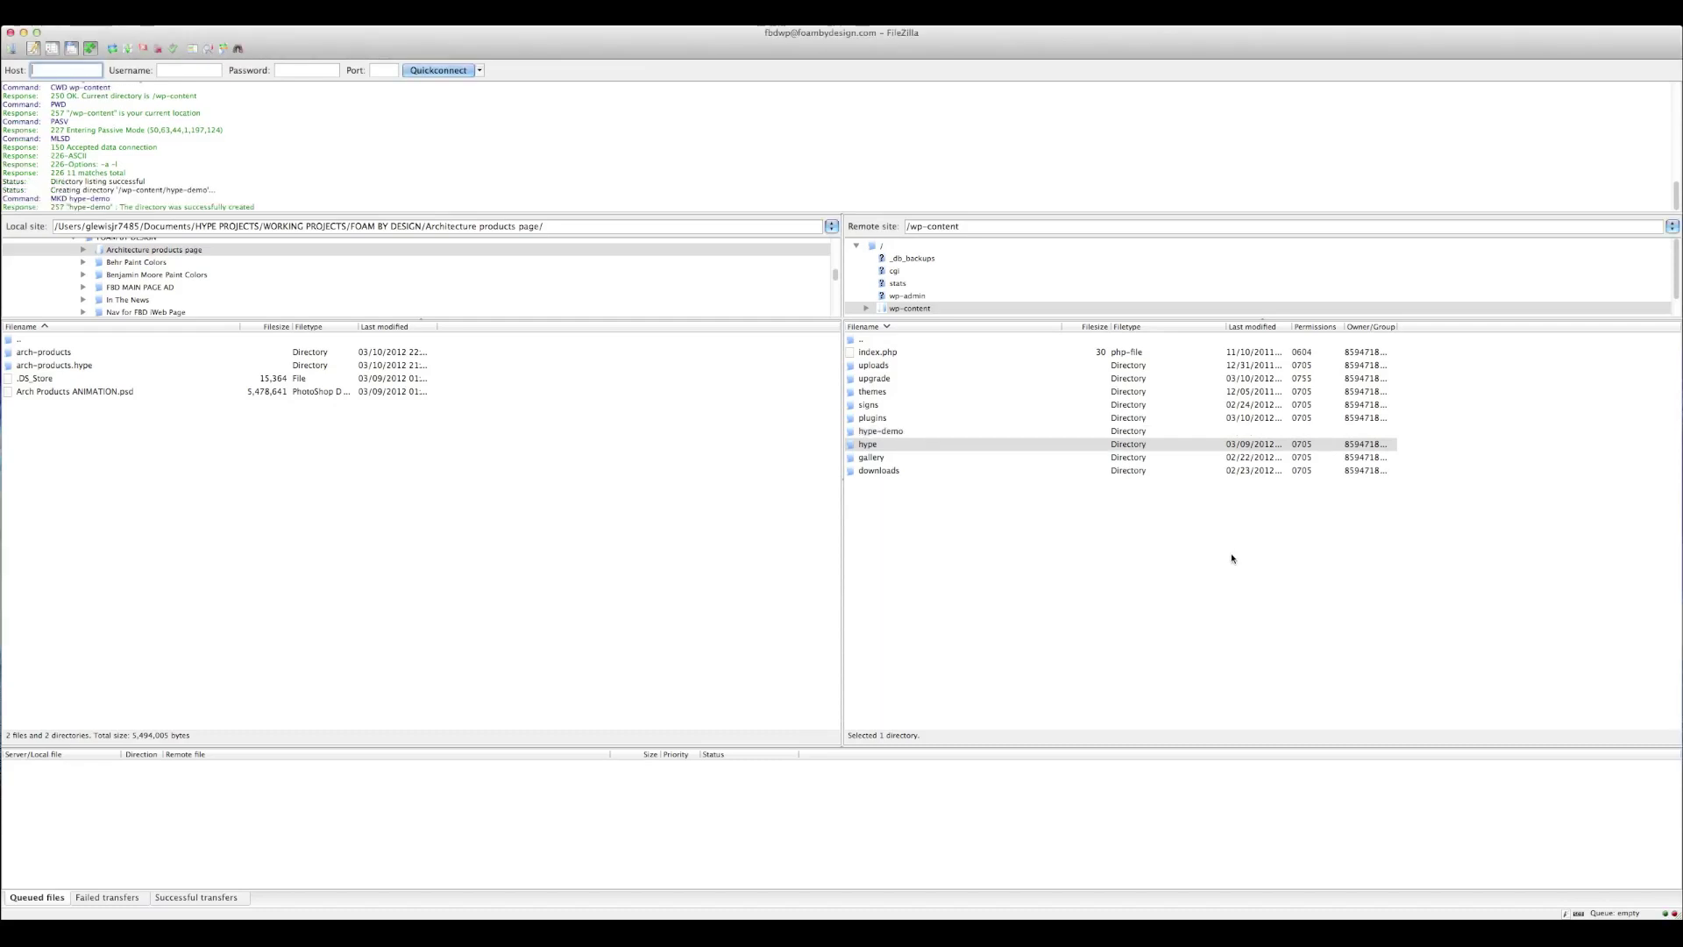
left_click(854, 431)
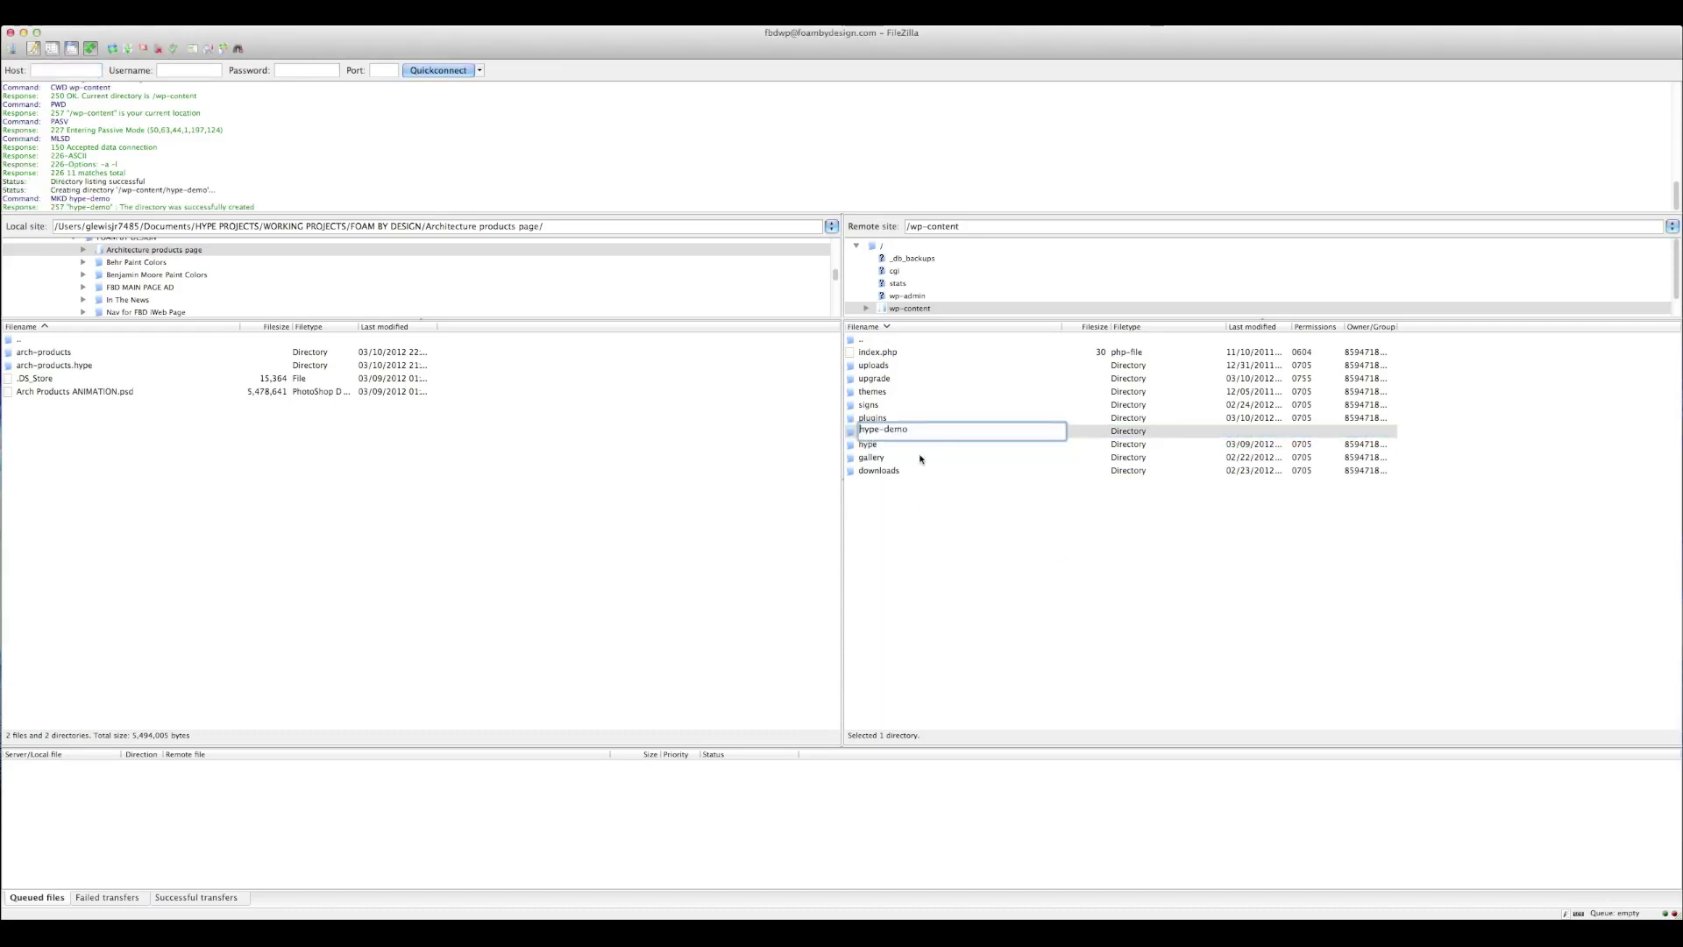
double_click(850, 431)
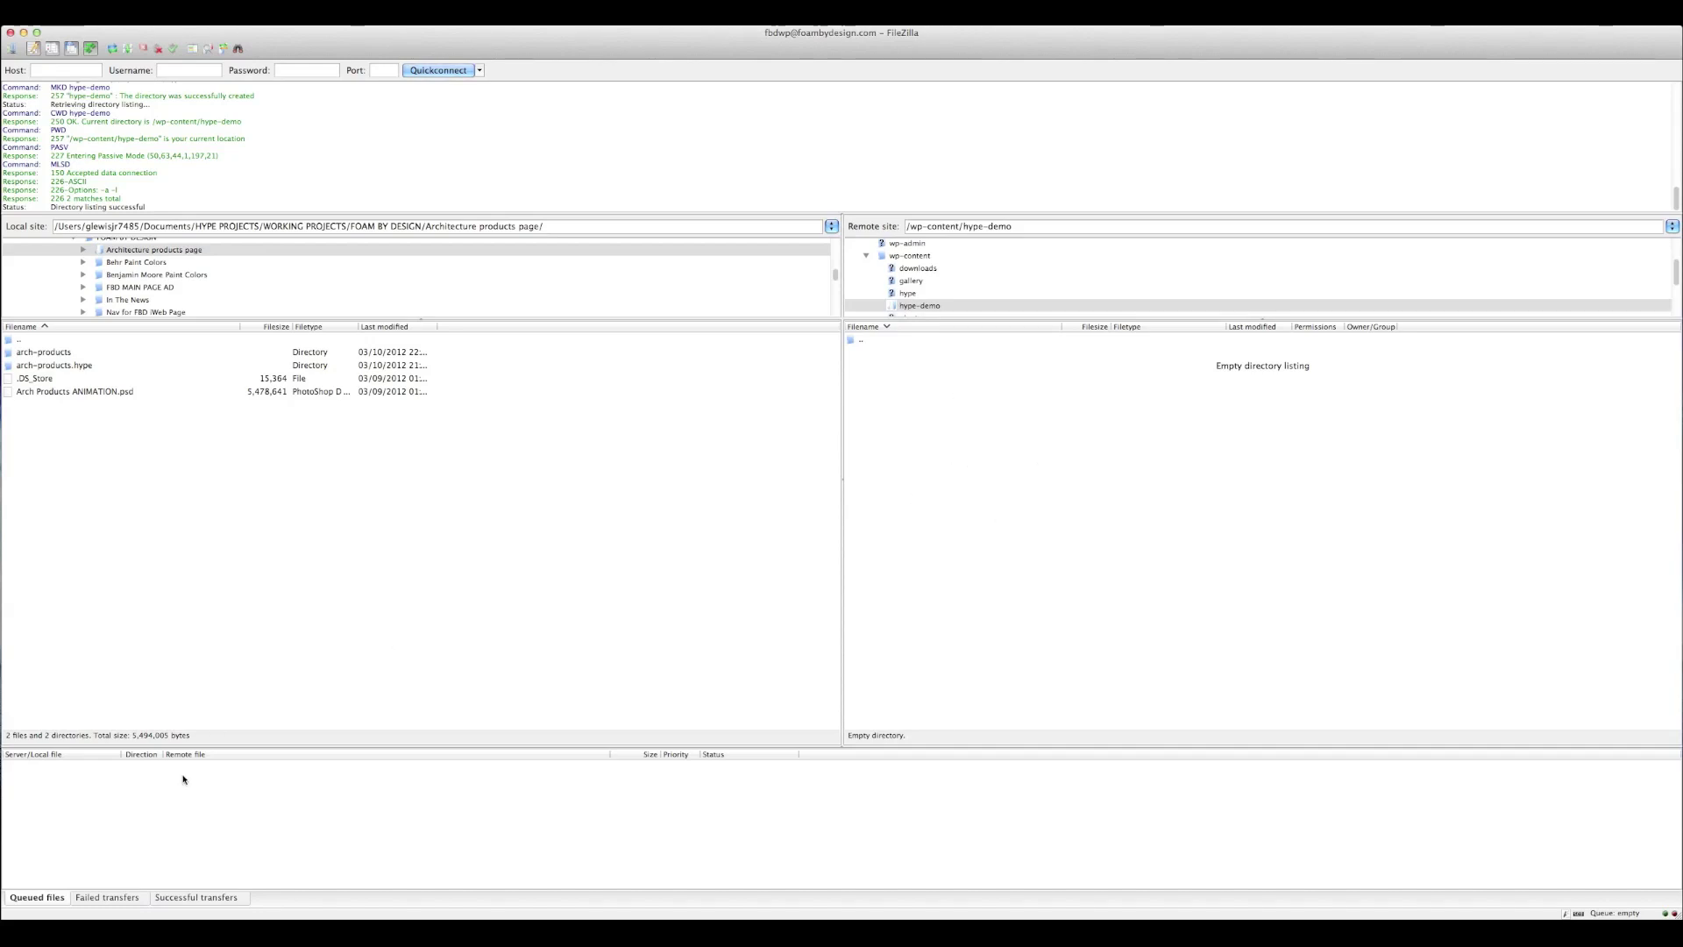
key("super+Tab")
key("super+Tab")
key("super+Tab")
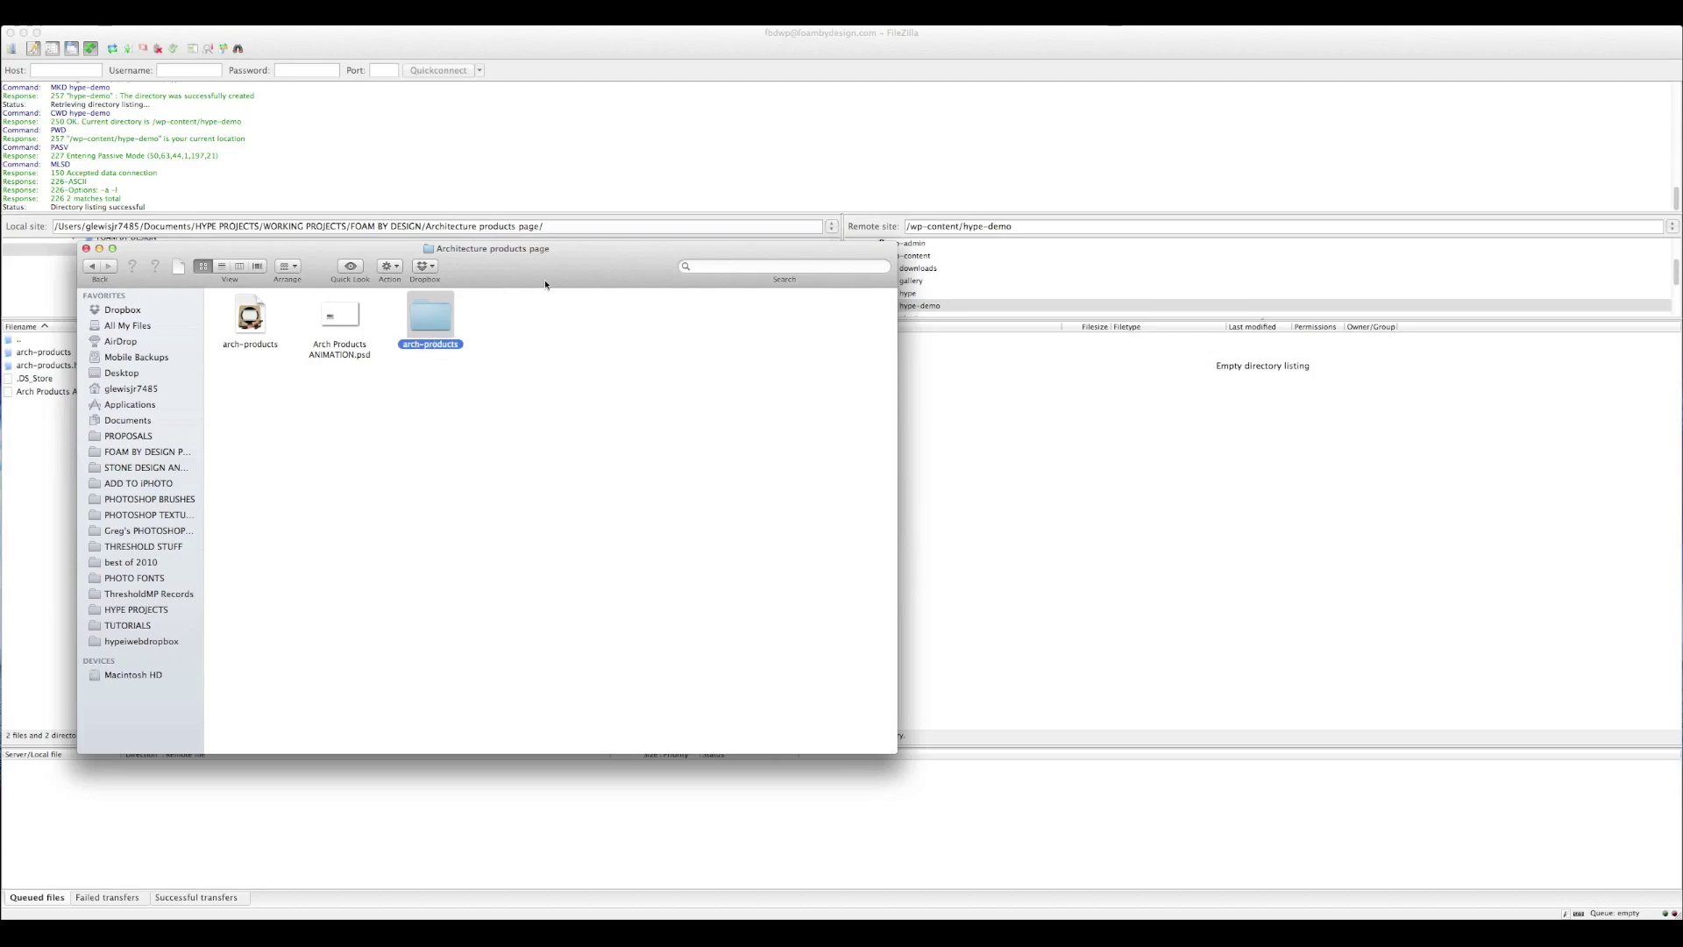
left_click_drag(557, 265, 494, 260)
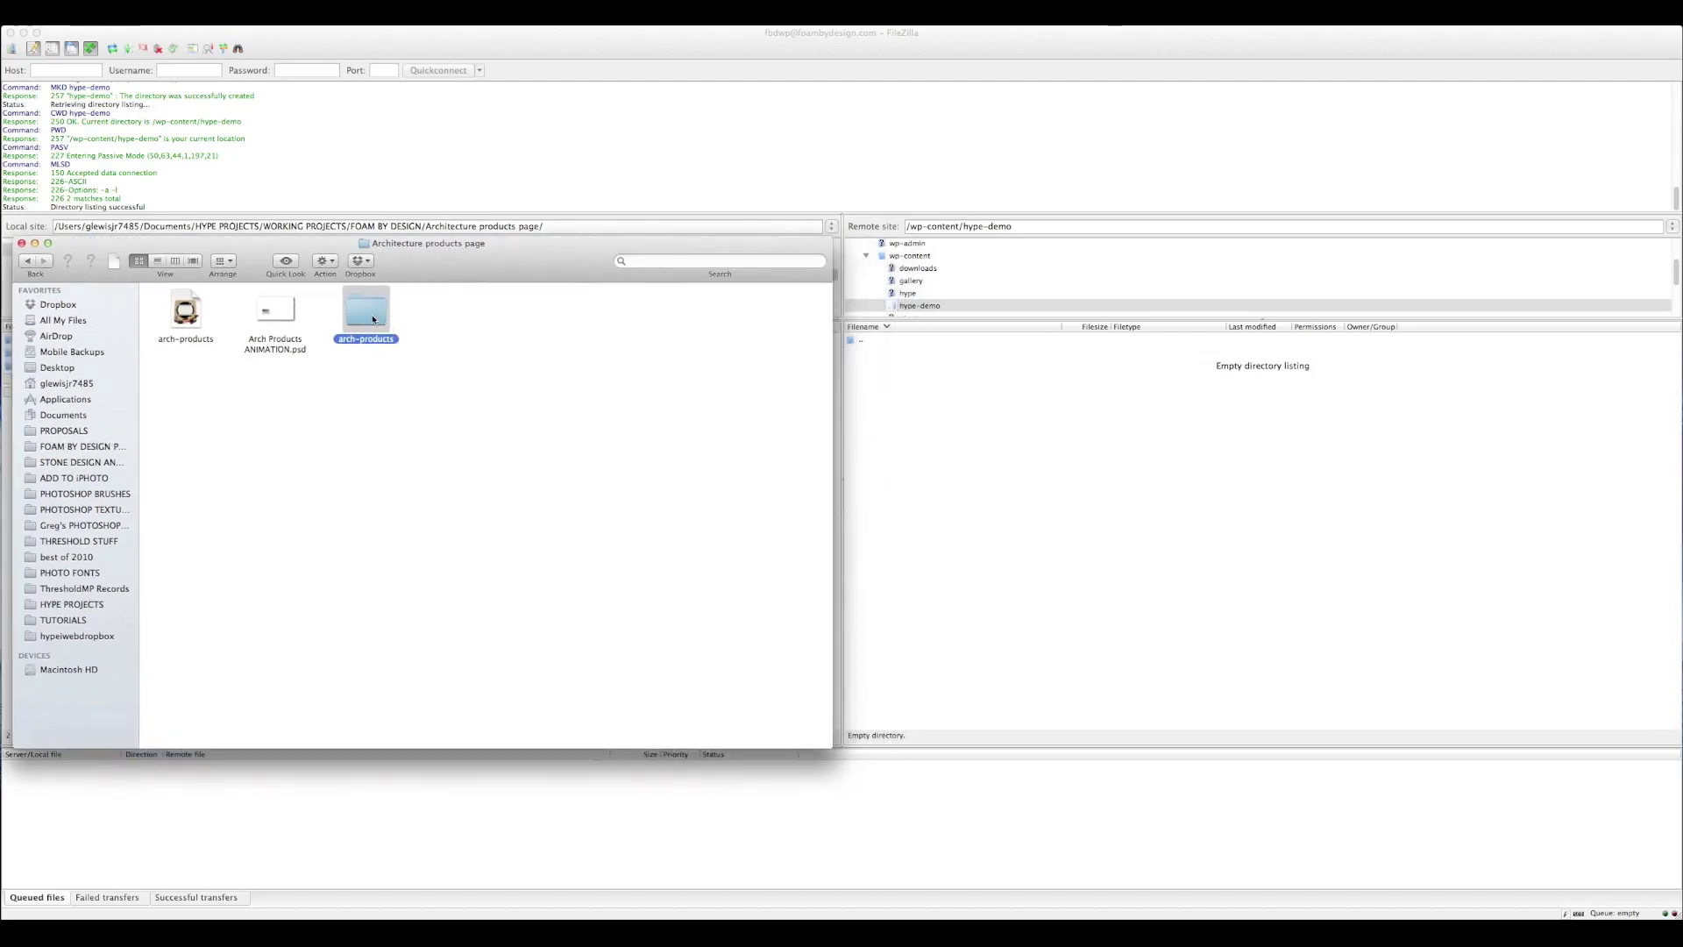
double_click(373, 319)
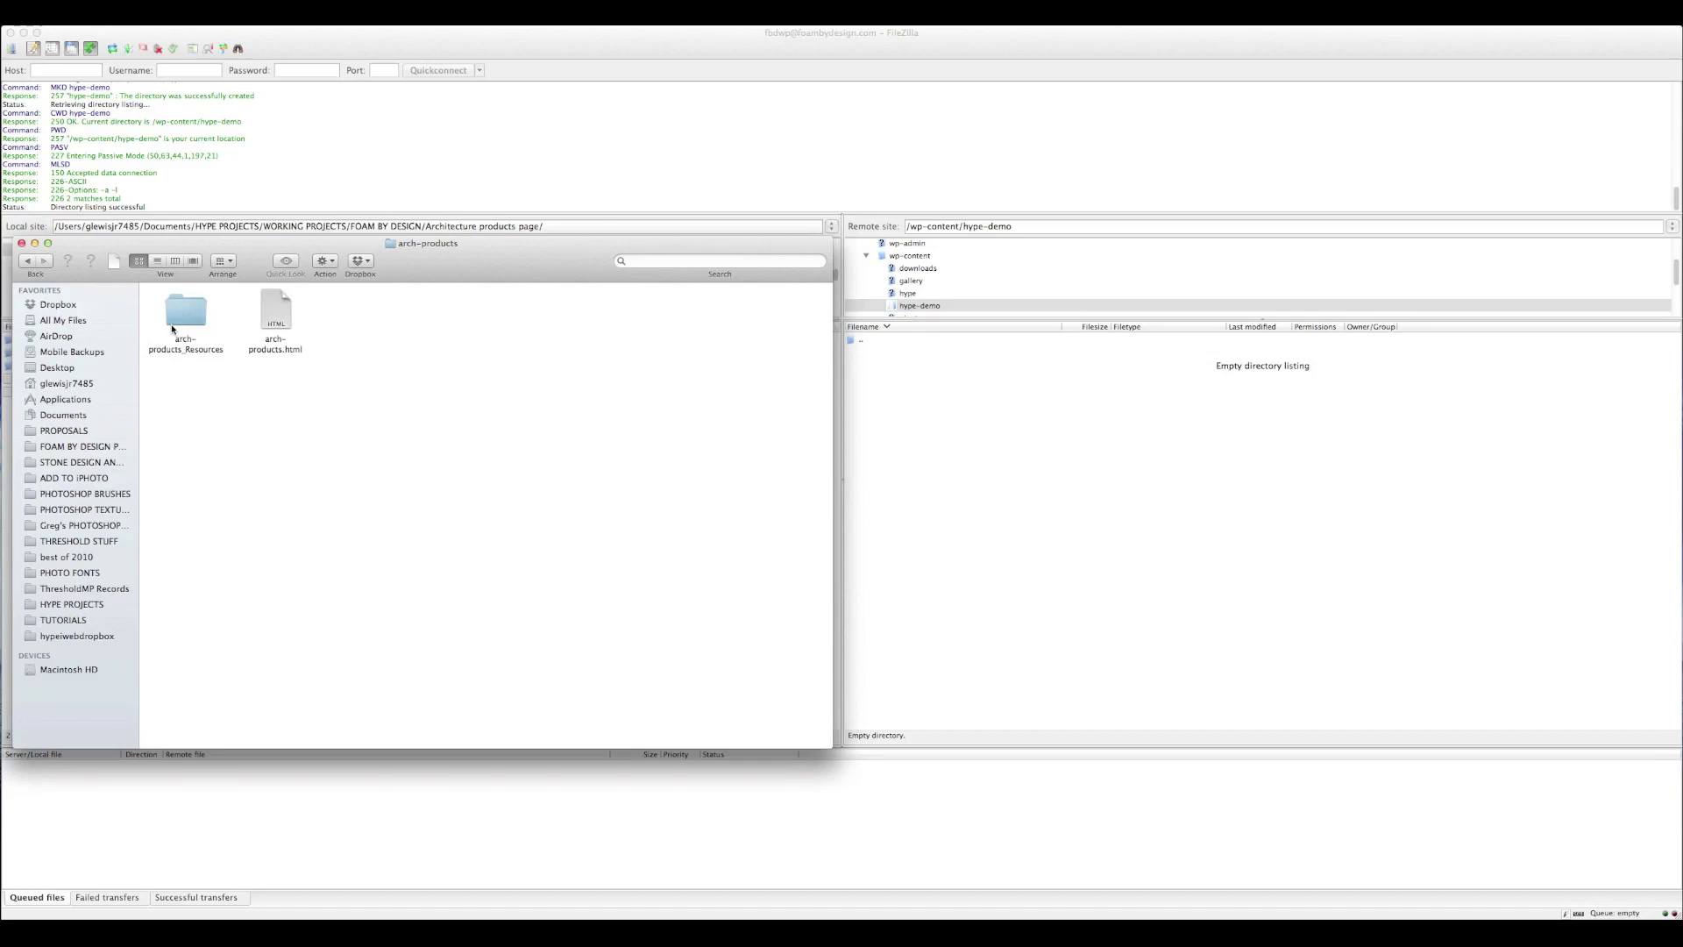
left_click(24, 262)
left_click_drag(358, 330, 984, 419)
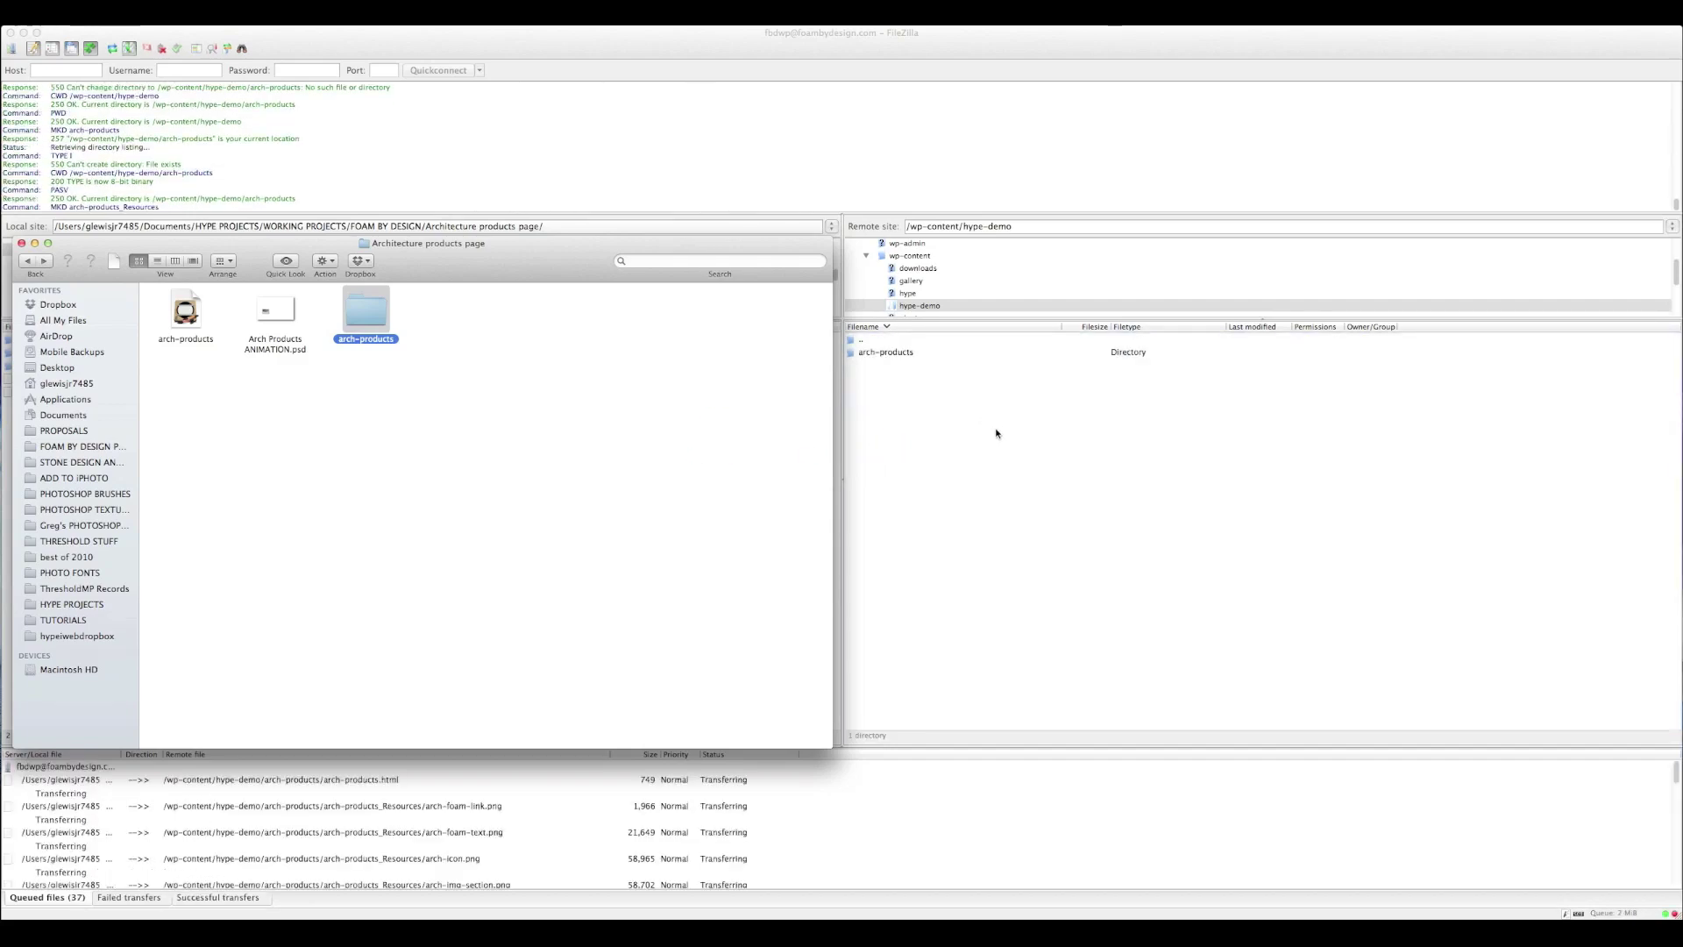
left_click(21, 243)
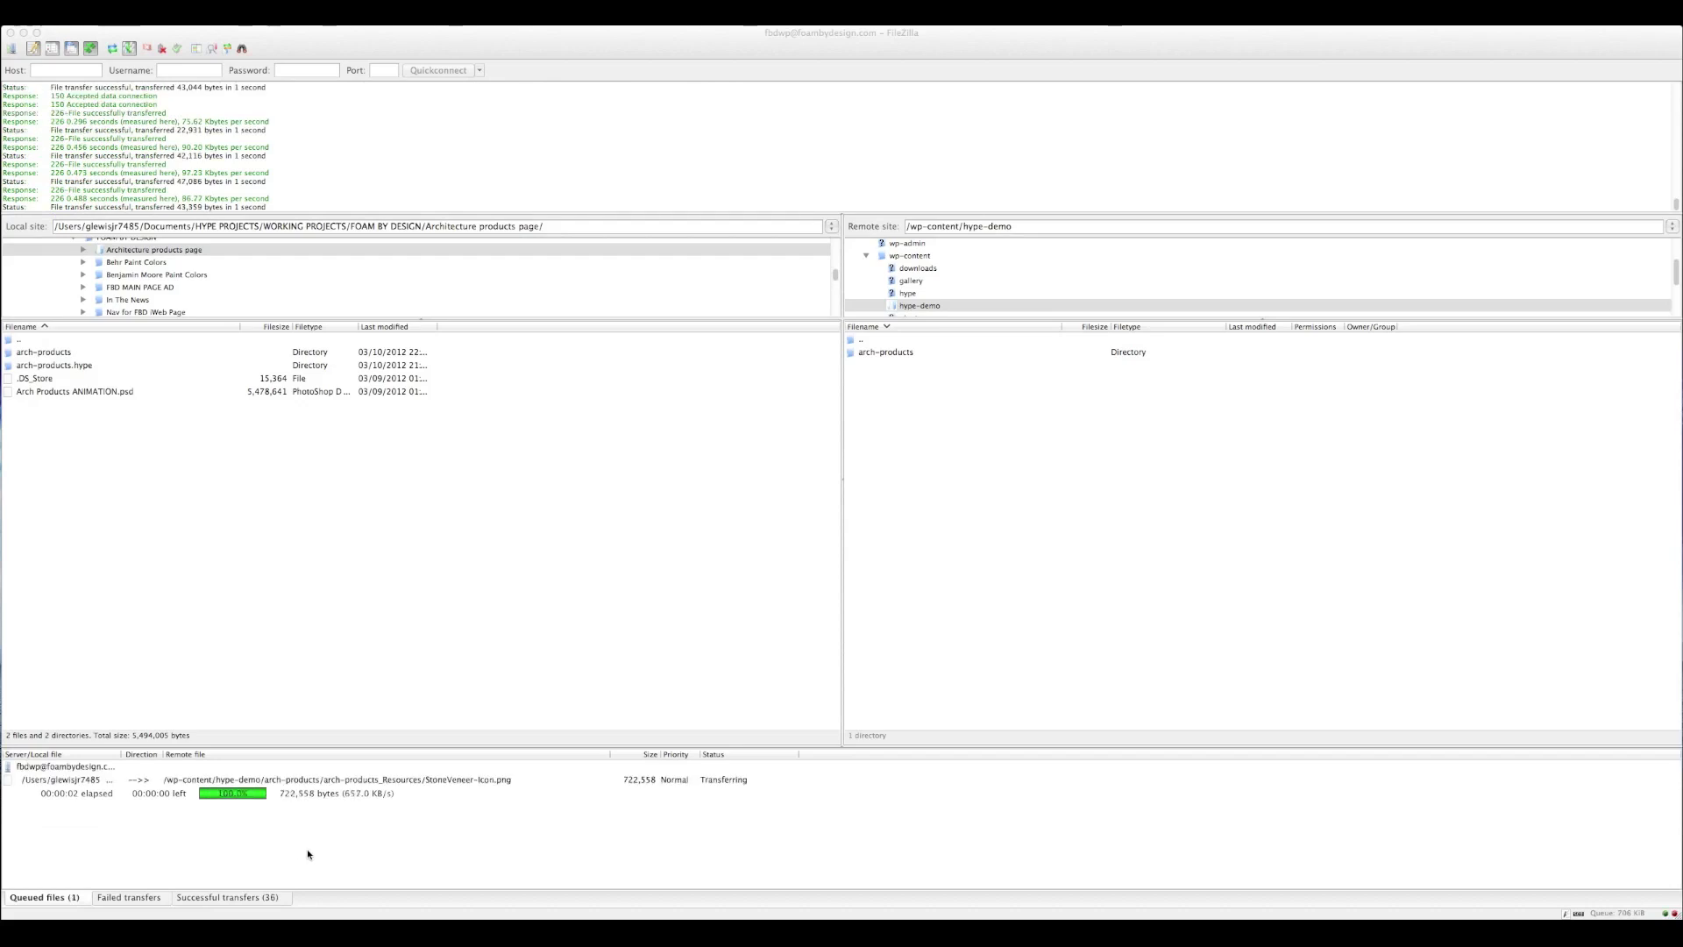
left_click(872, 353)
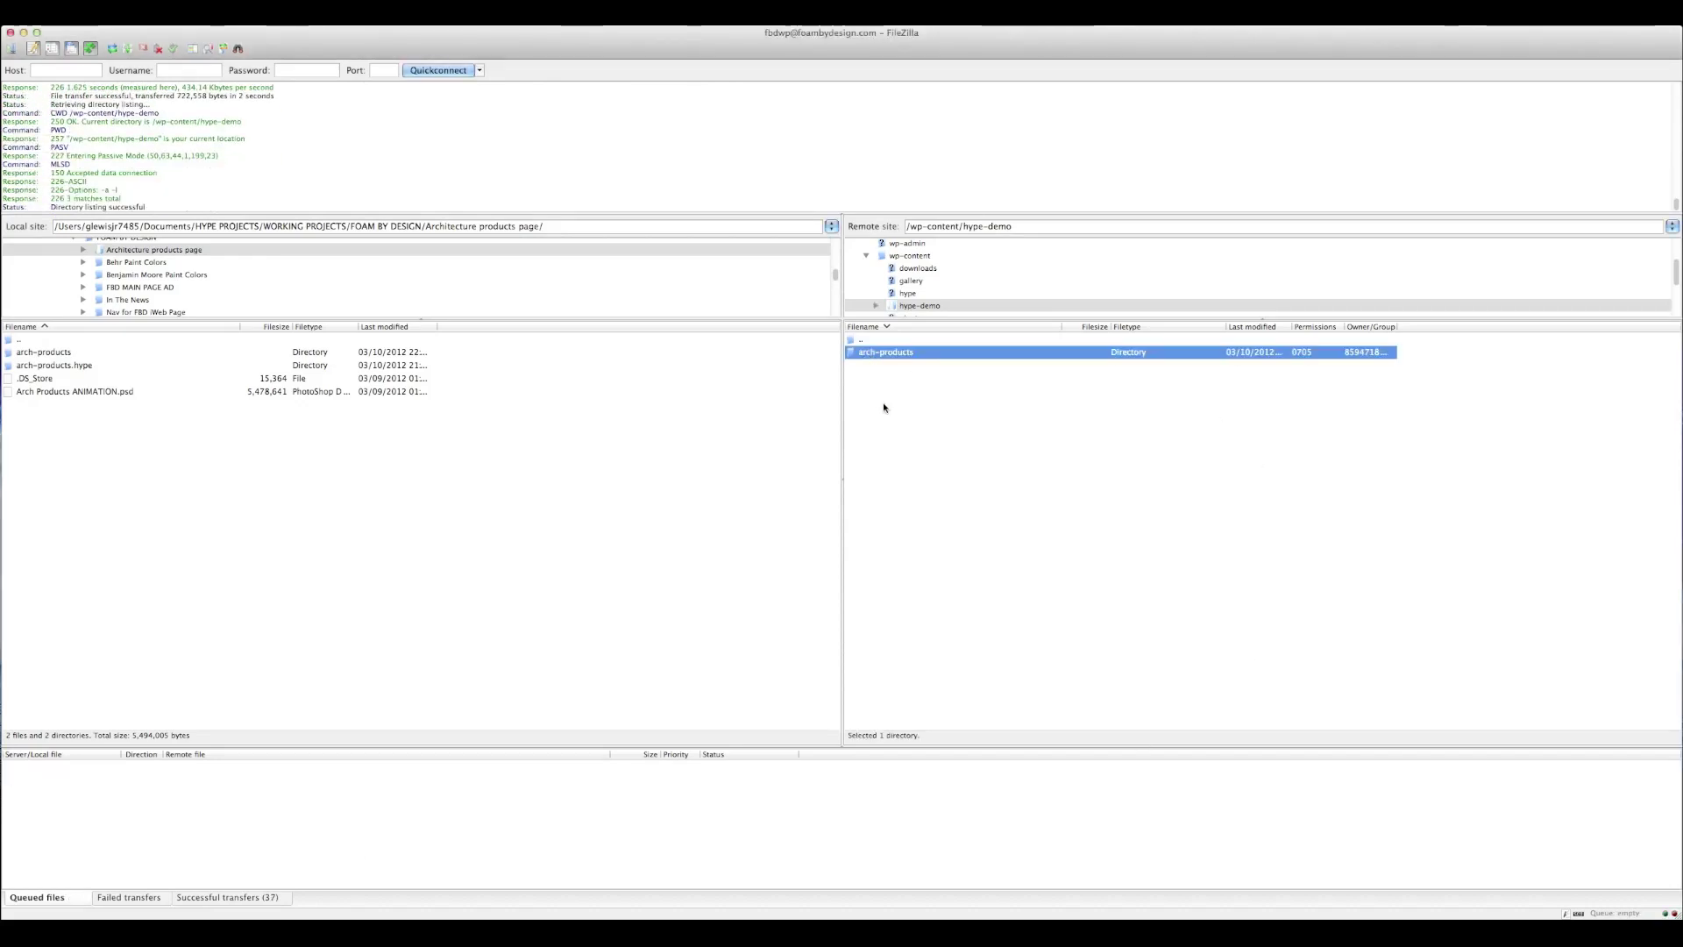
double_click(854, 353)
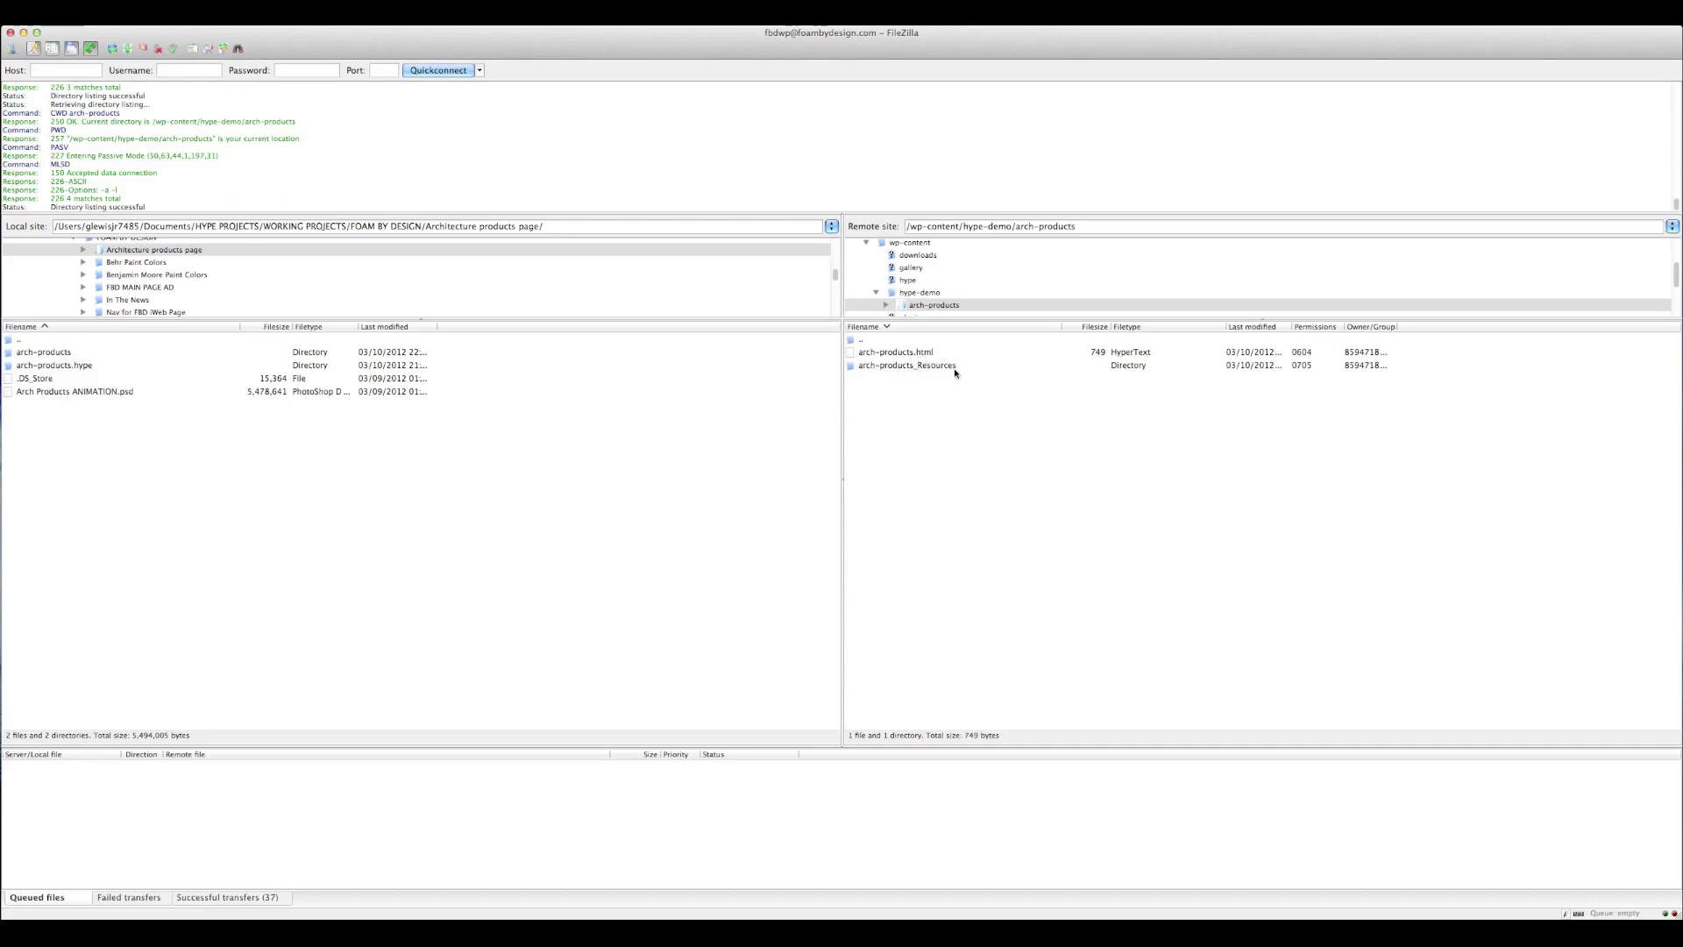
double_click(859, 342)
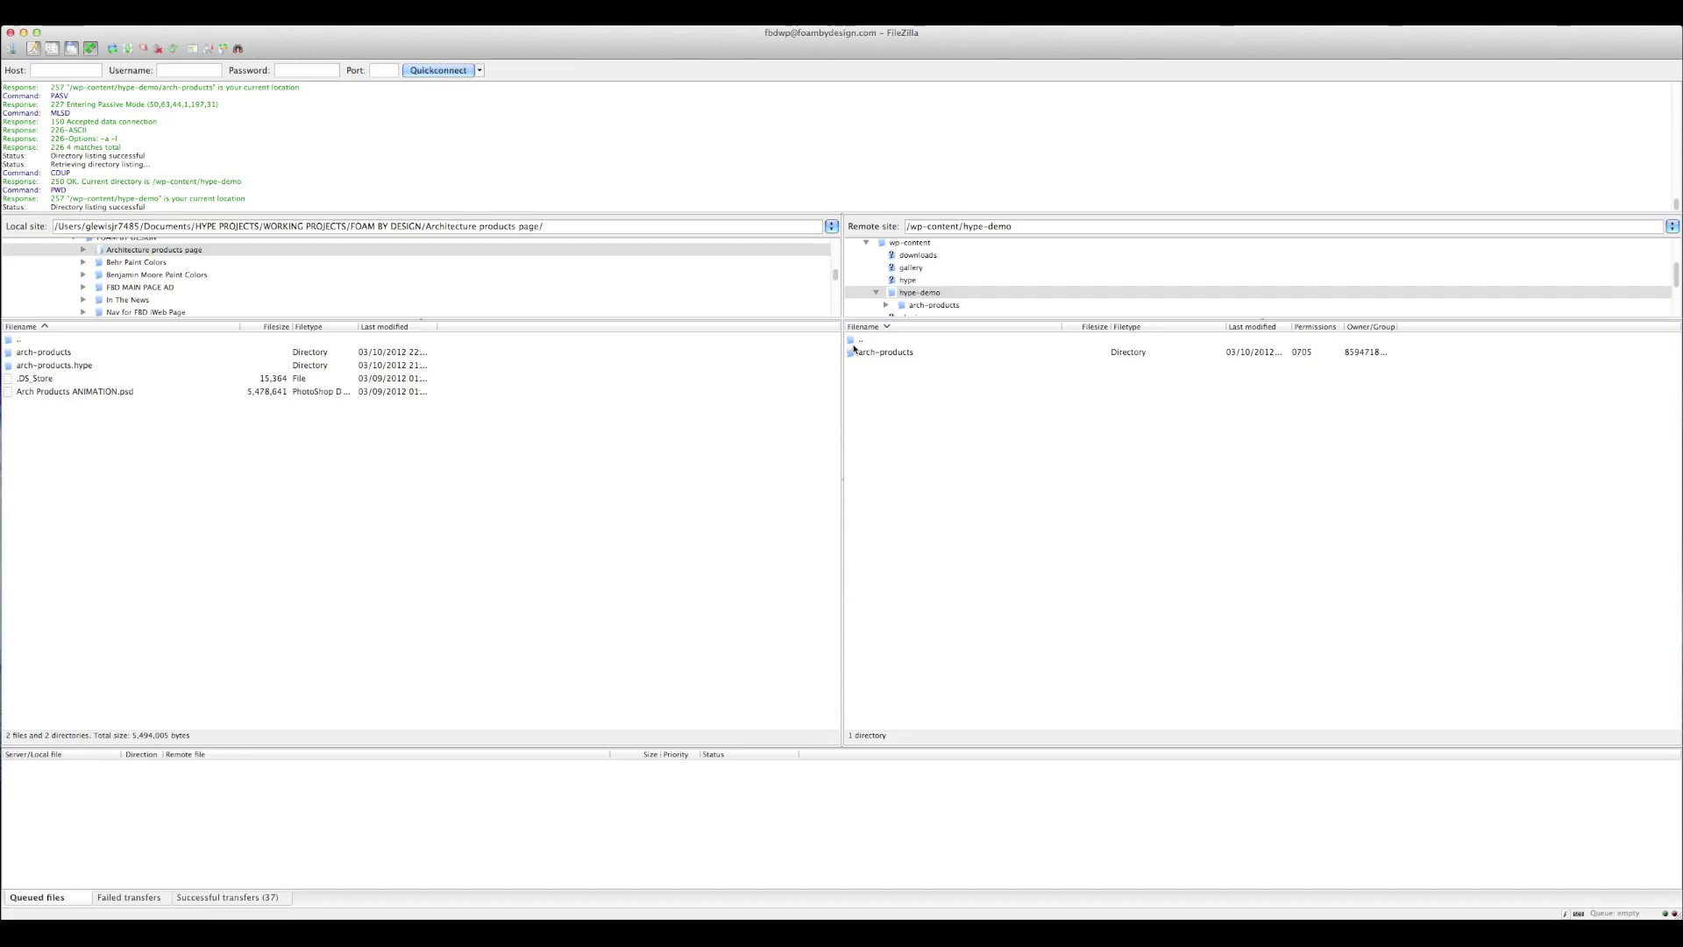
key("ctrl+Right")
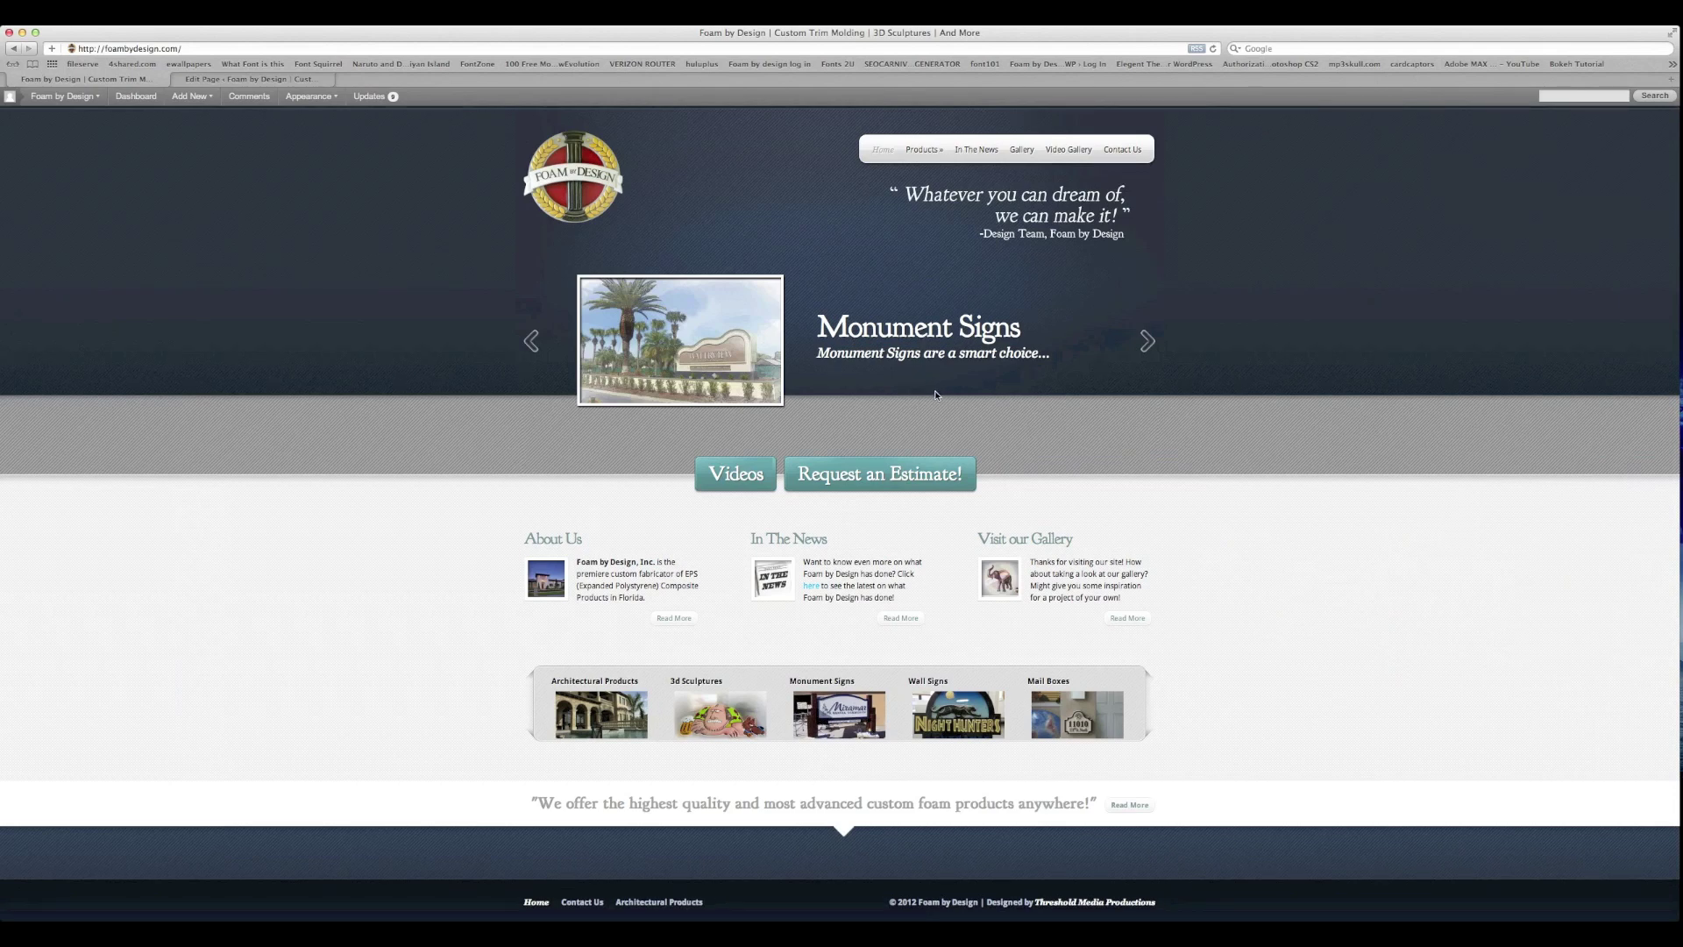
Go to Products > Architectural Products in the site navigation
mouse_move(921, 151)
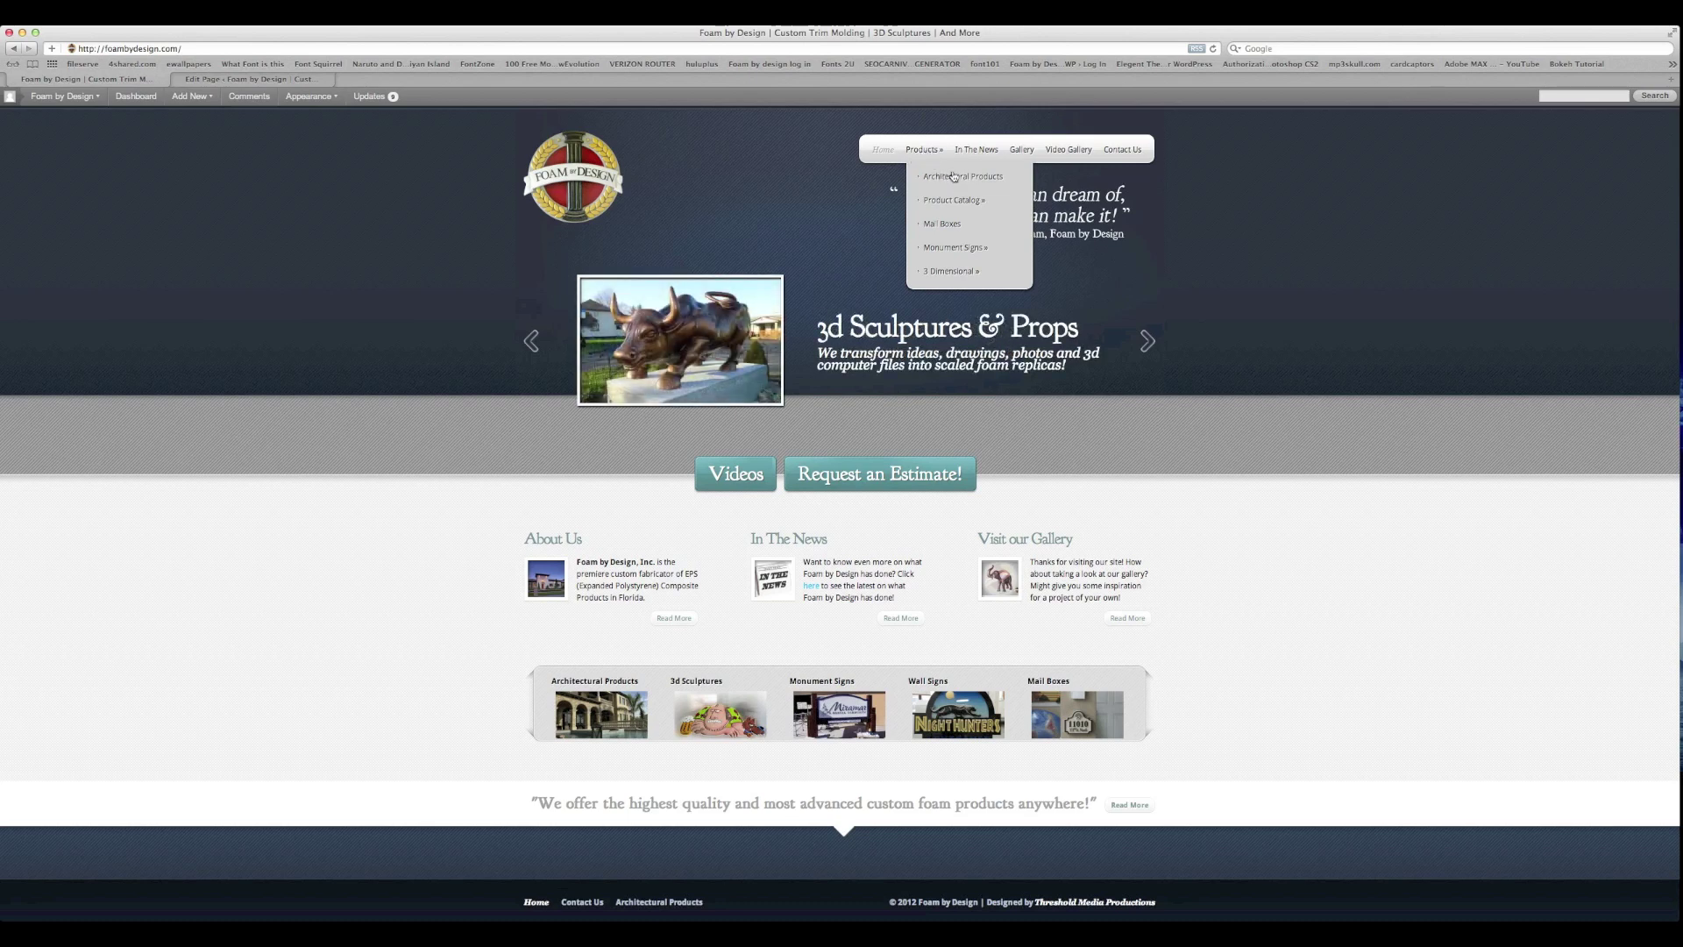
left_click(951, 181)
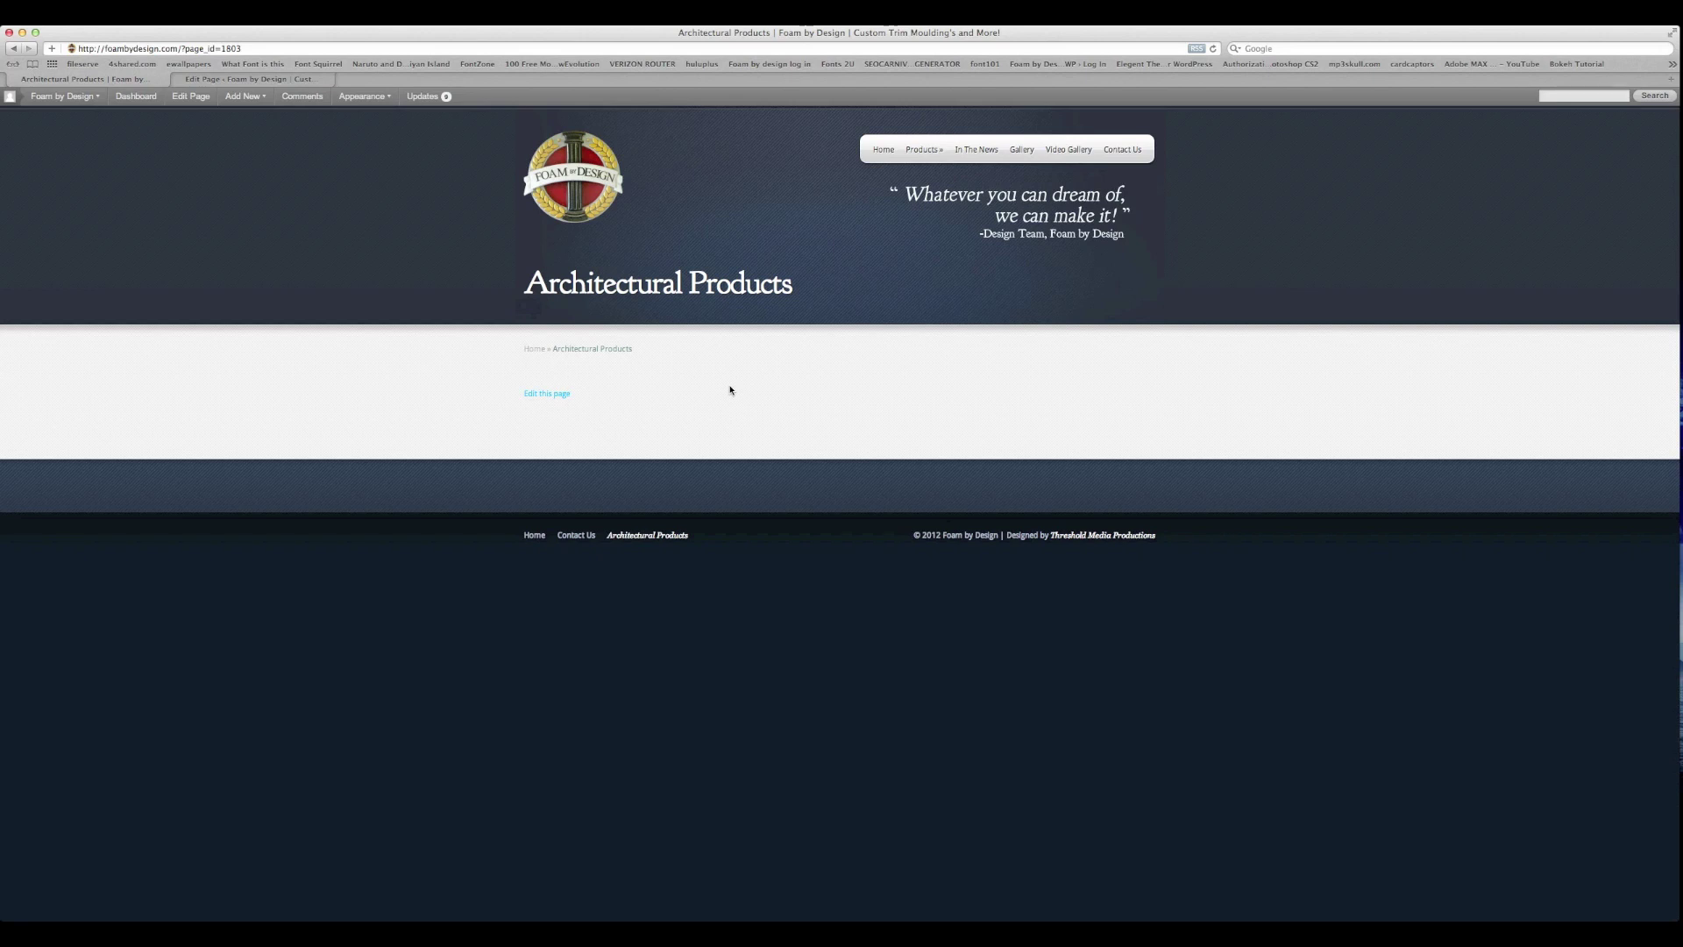
Open the Architectural Products page editor in HTML view, then switch to the Hype export preview
left_click(247, 82)
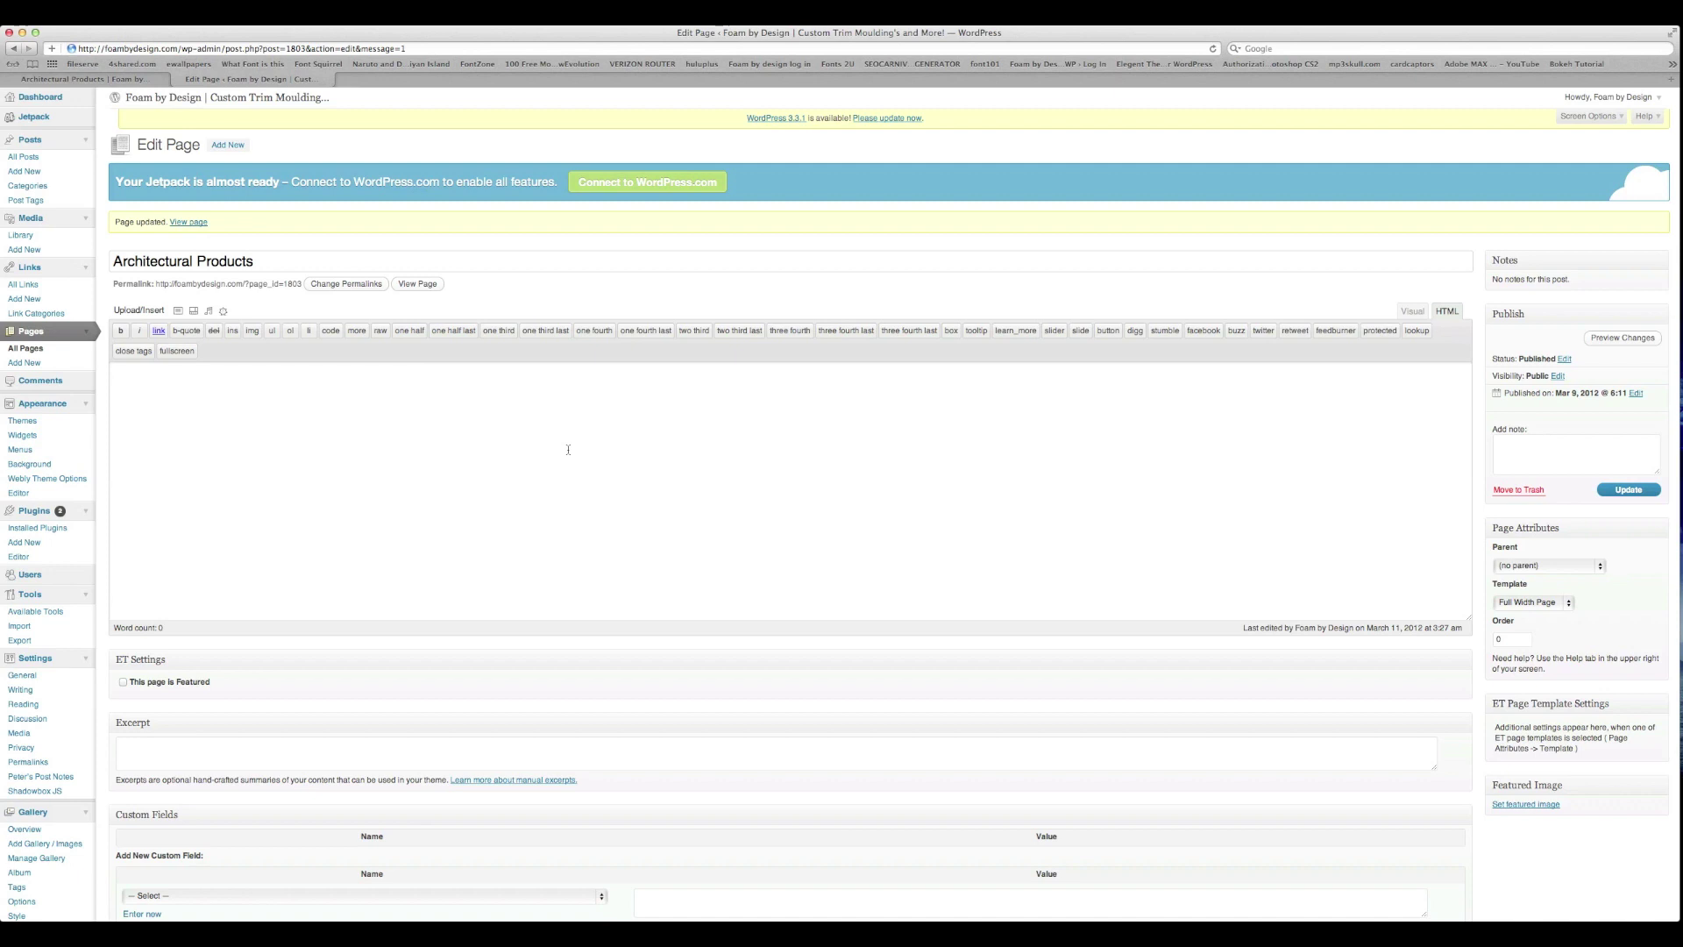
left_click(1412, 312)
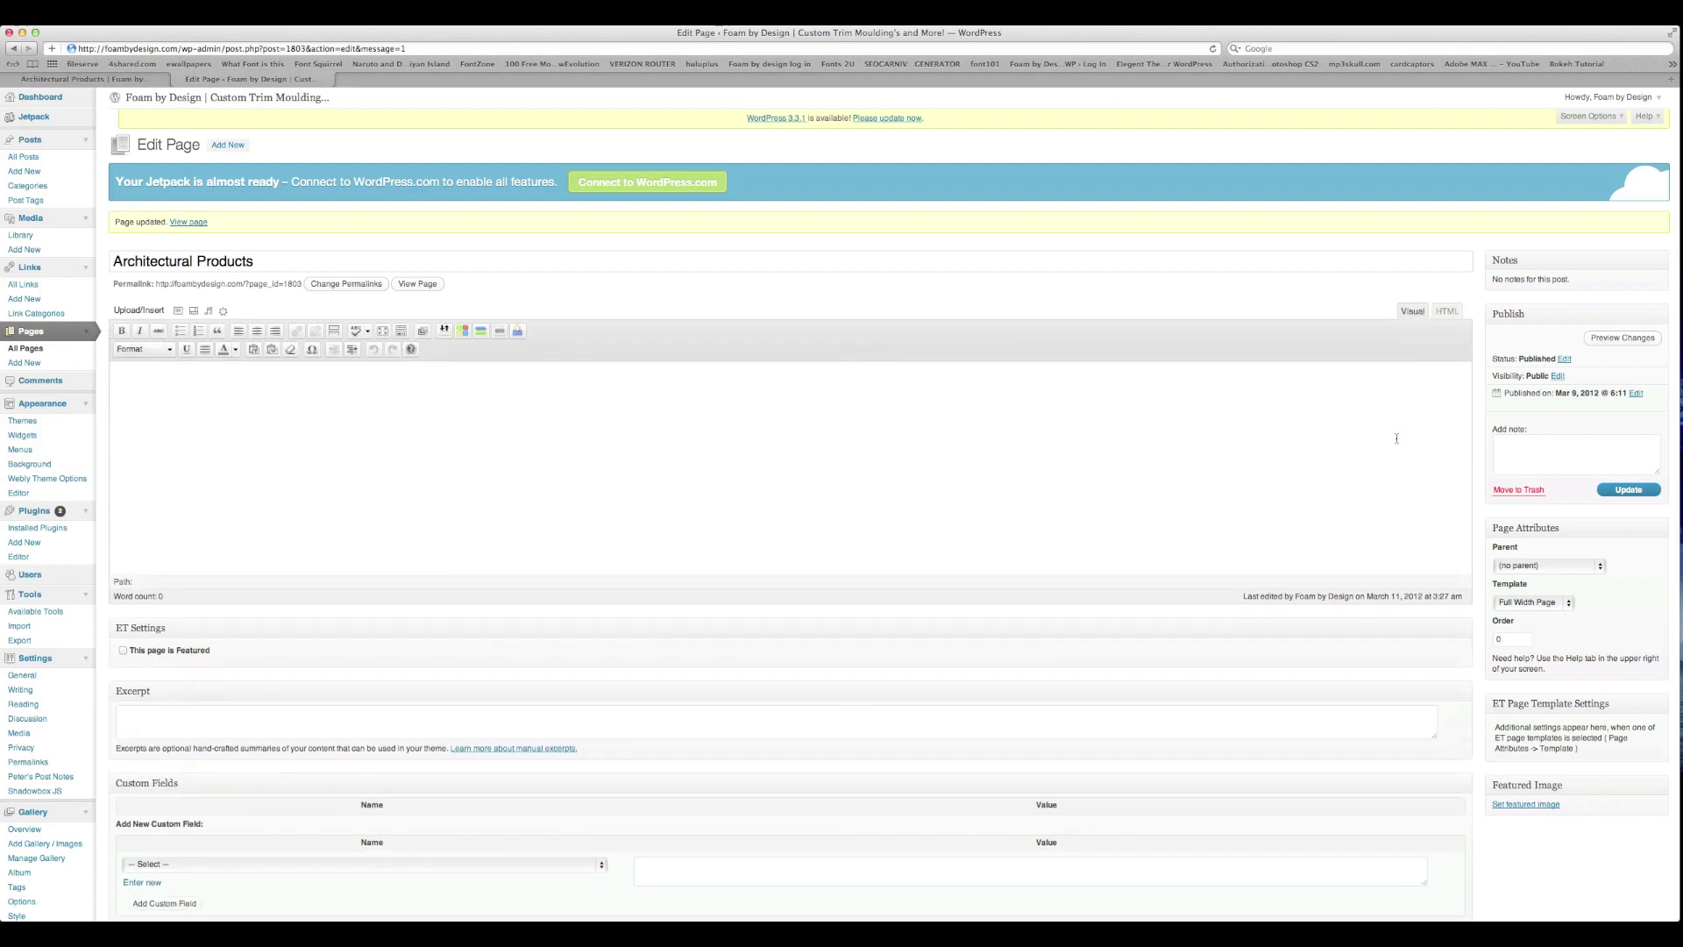
left_click(1447, 312)
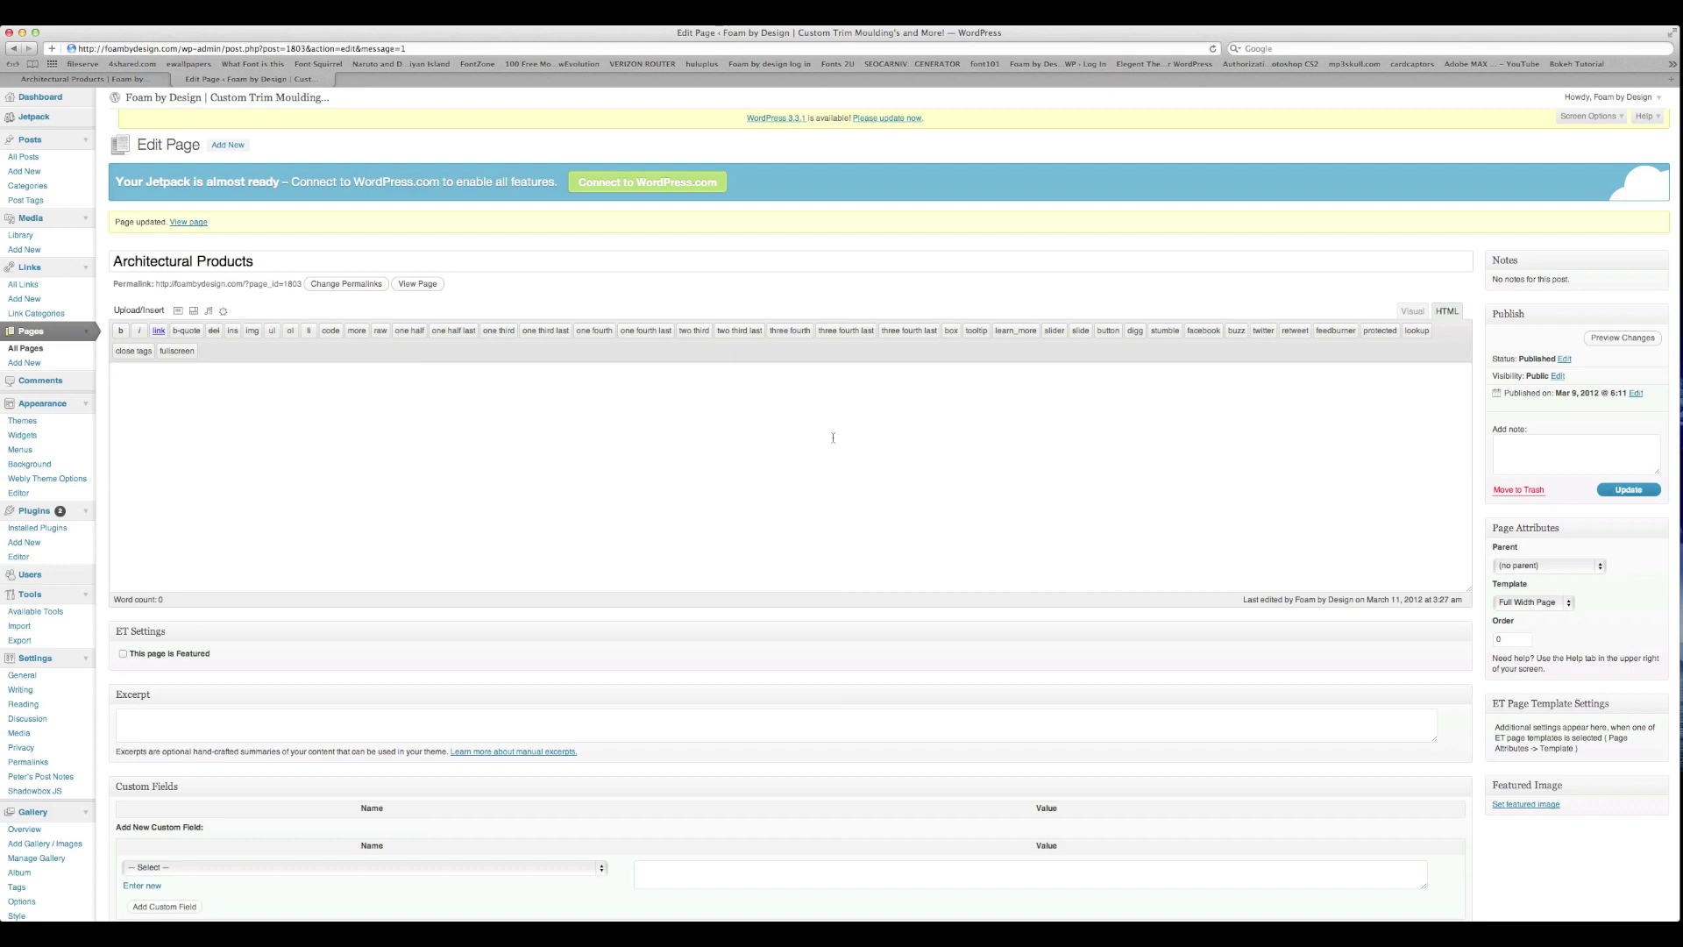
key("super+Tab")
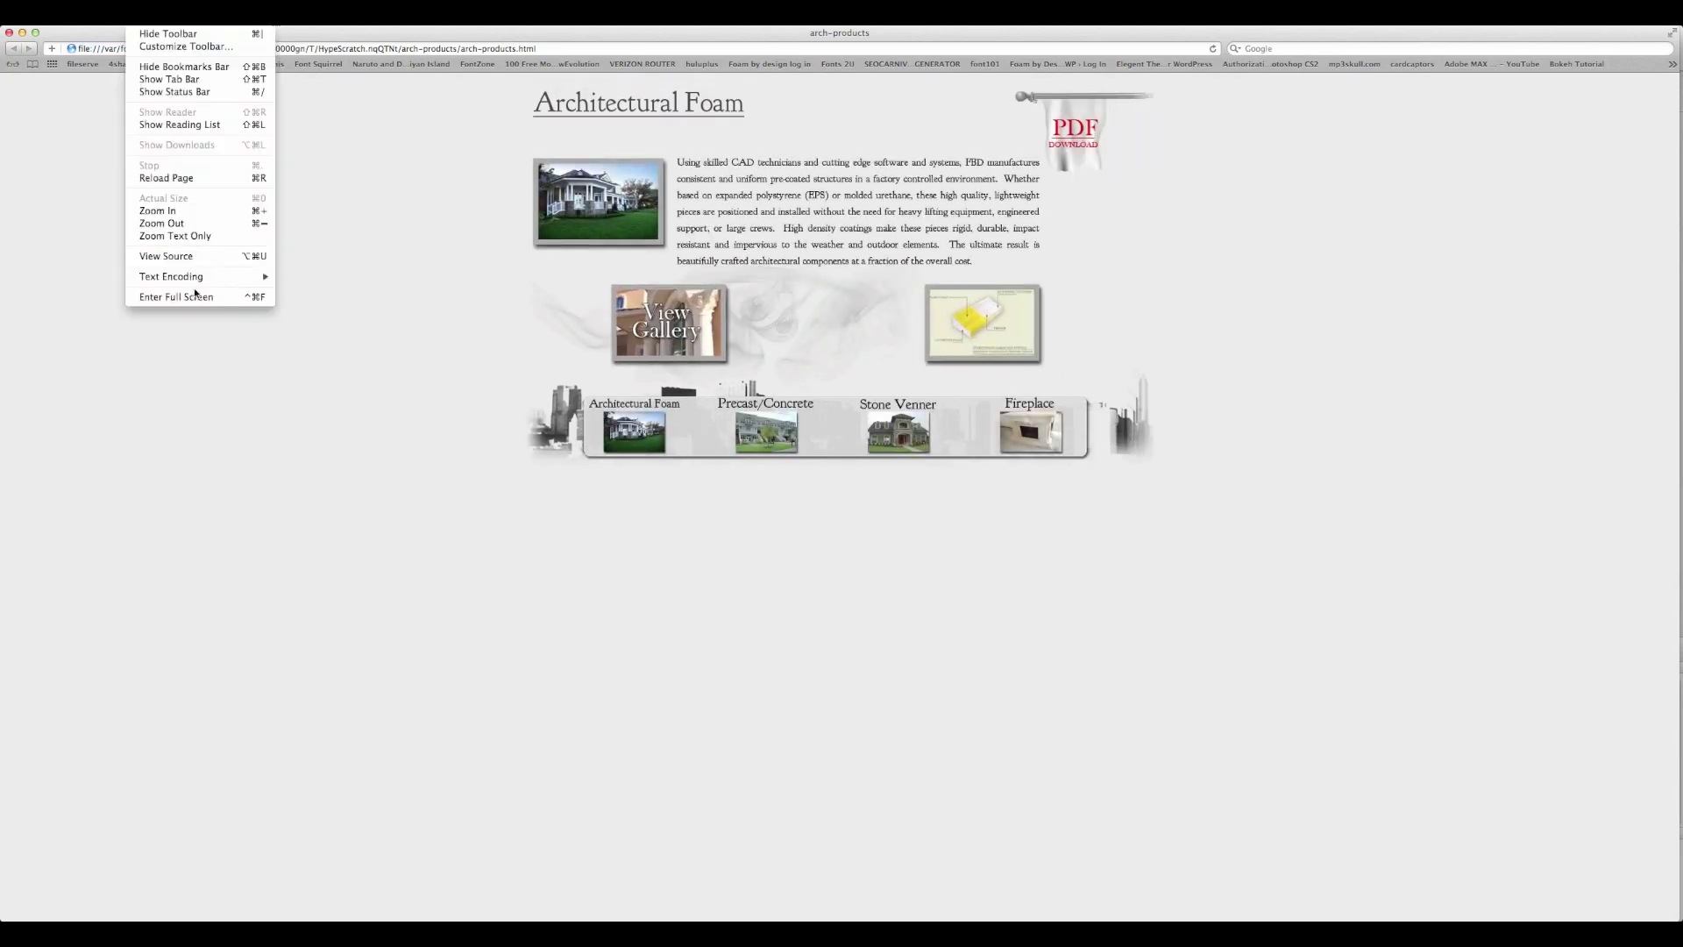
Copy the div and script embed lines from the preview's page source and return to WordPress
left_click(186, 257)
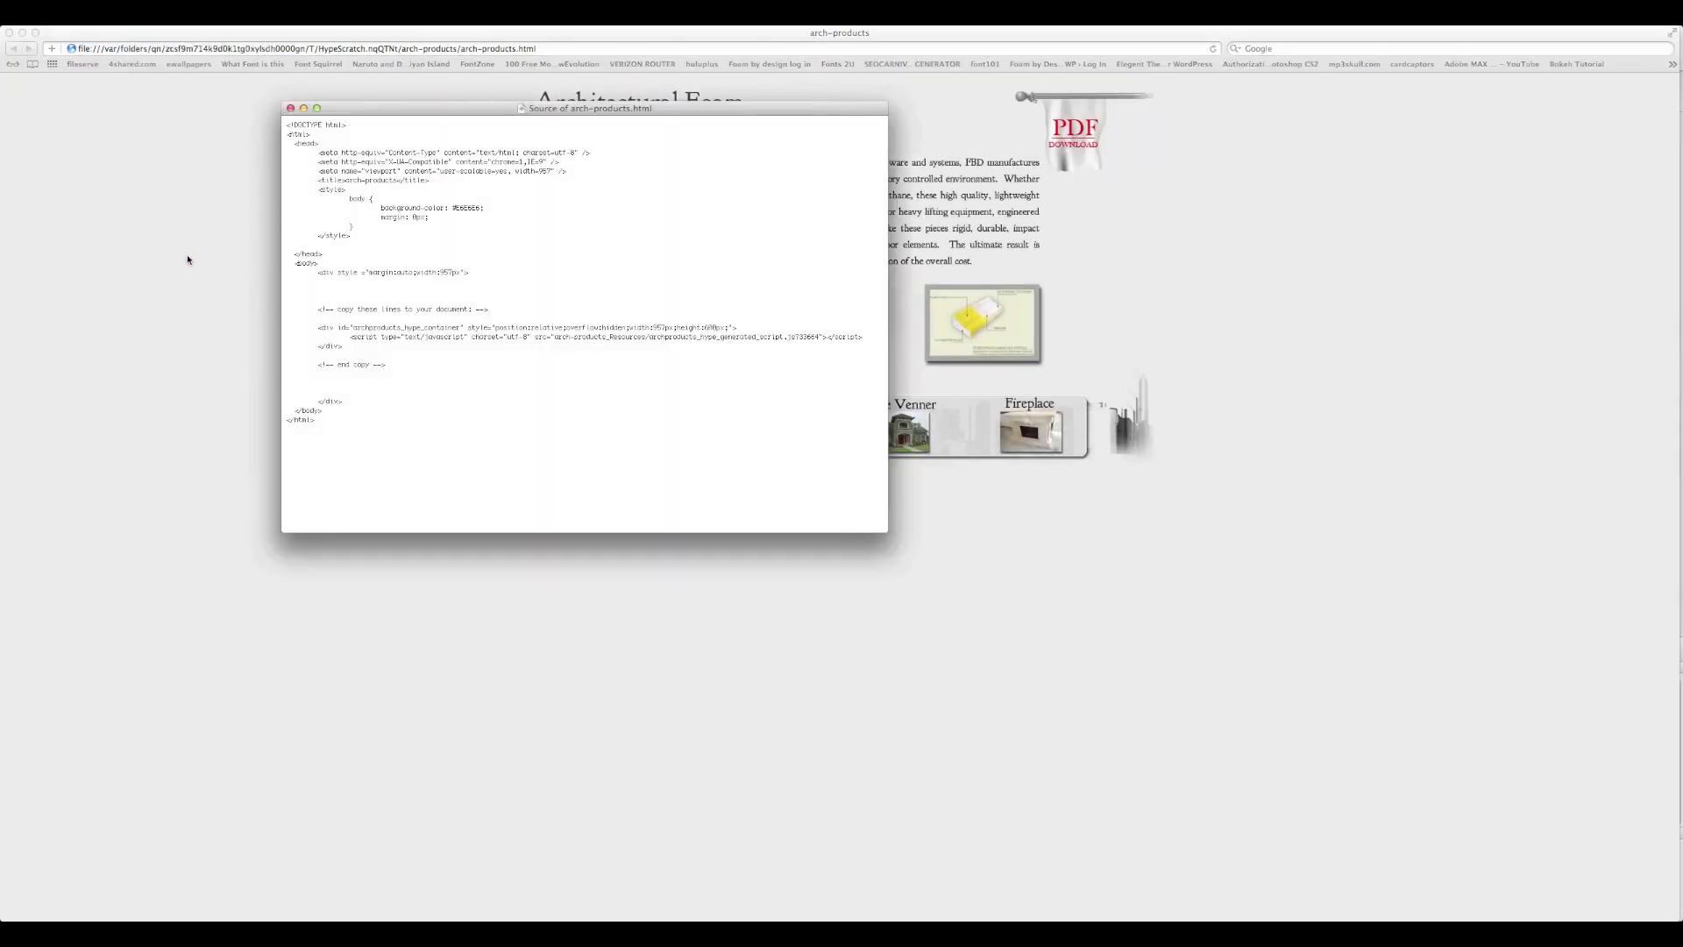
left_click_drag(344, 347, 315, 329)
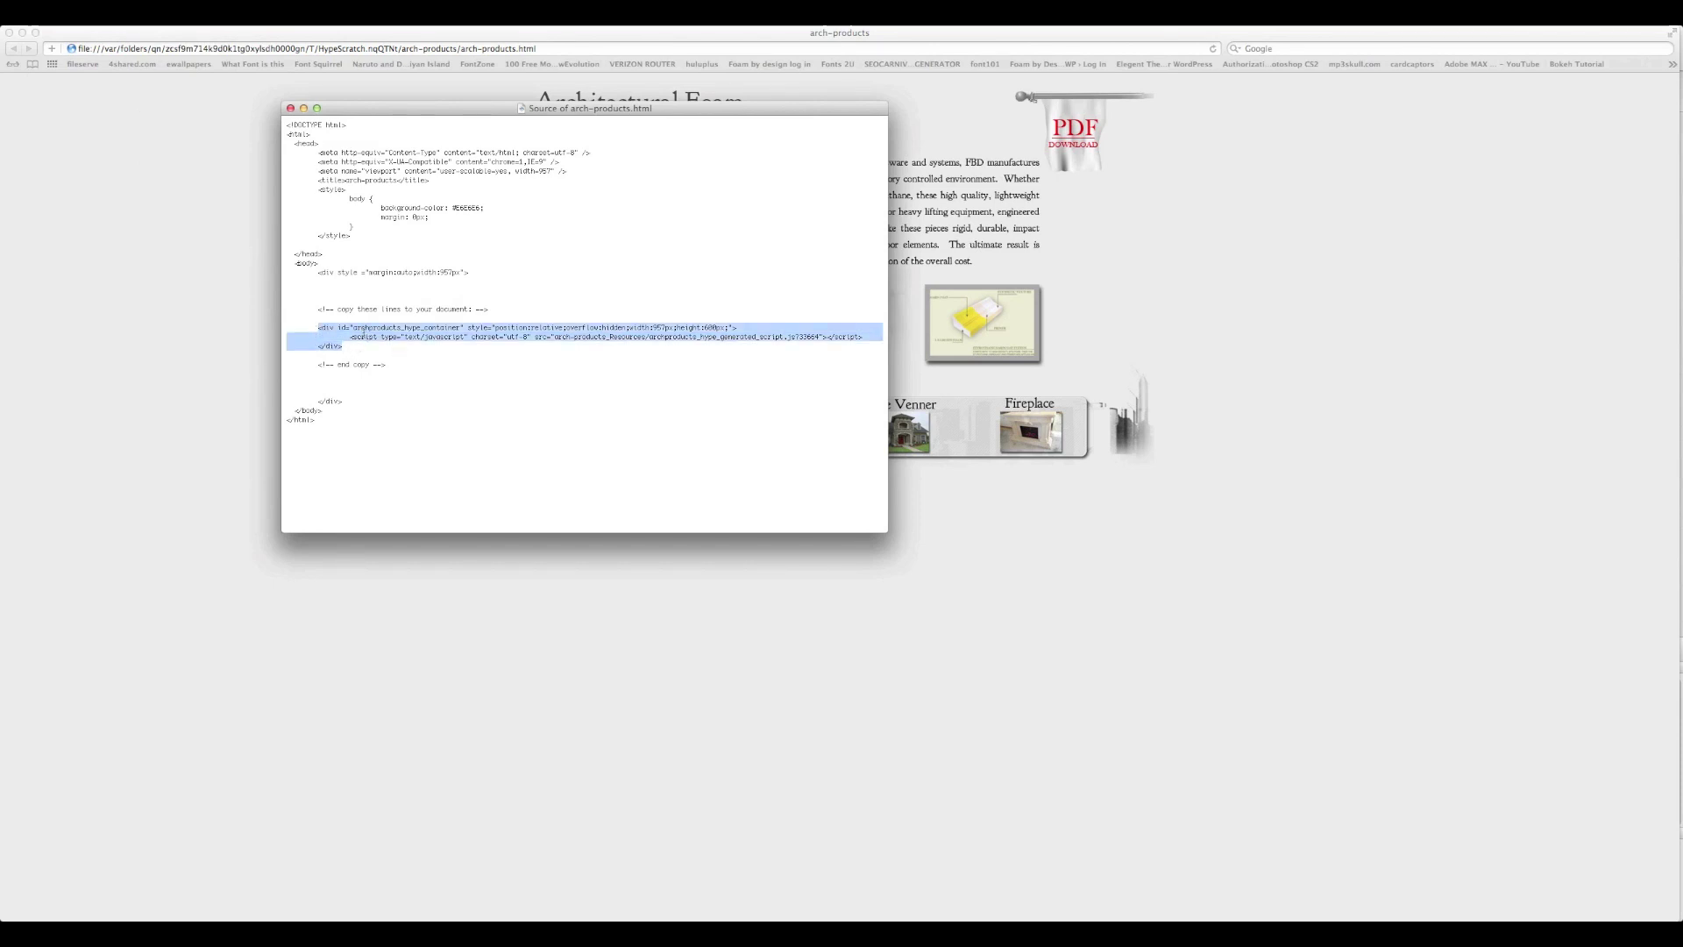
right_click(364, 331)
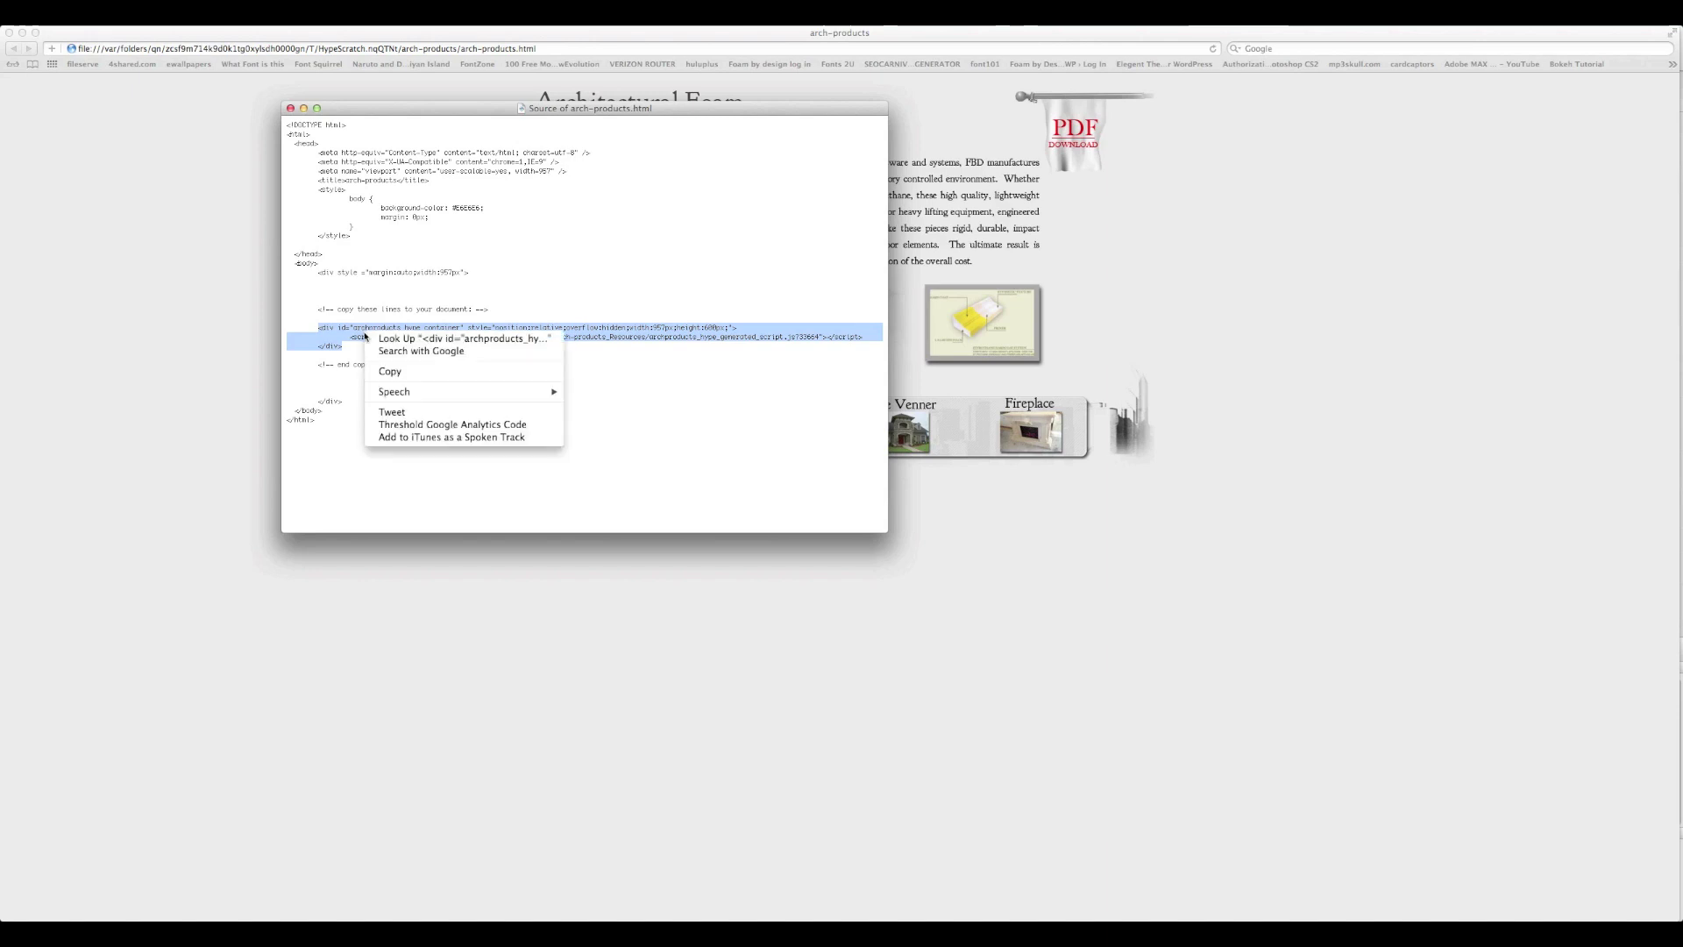
left_click(403, 372)
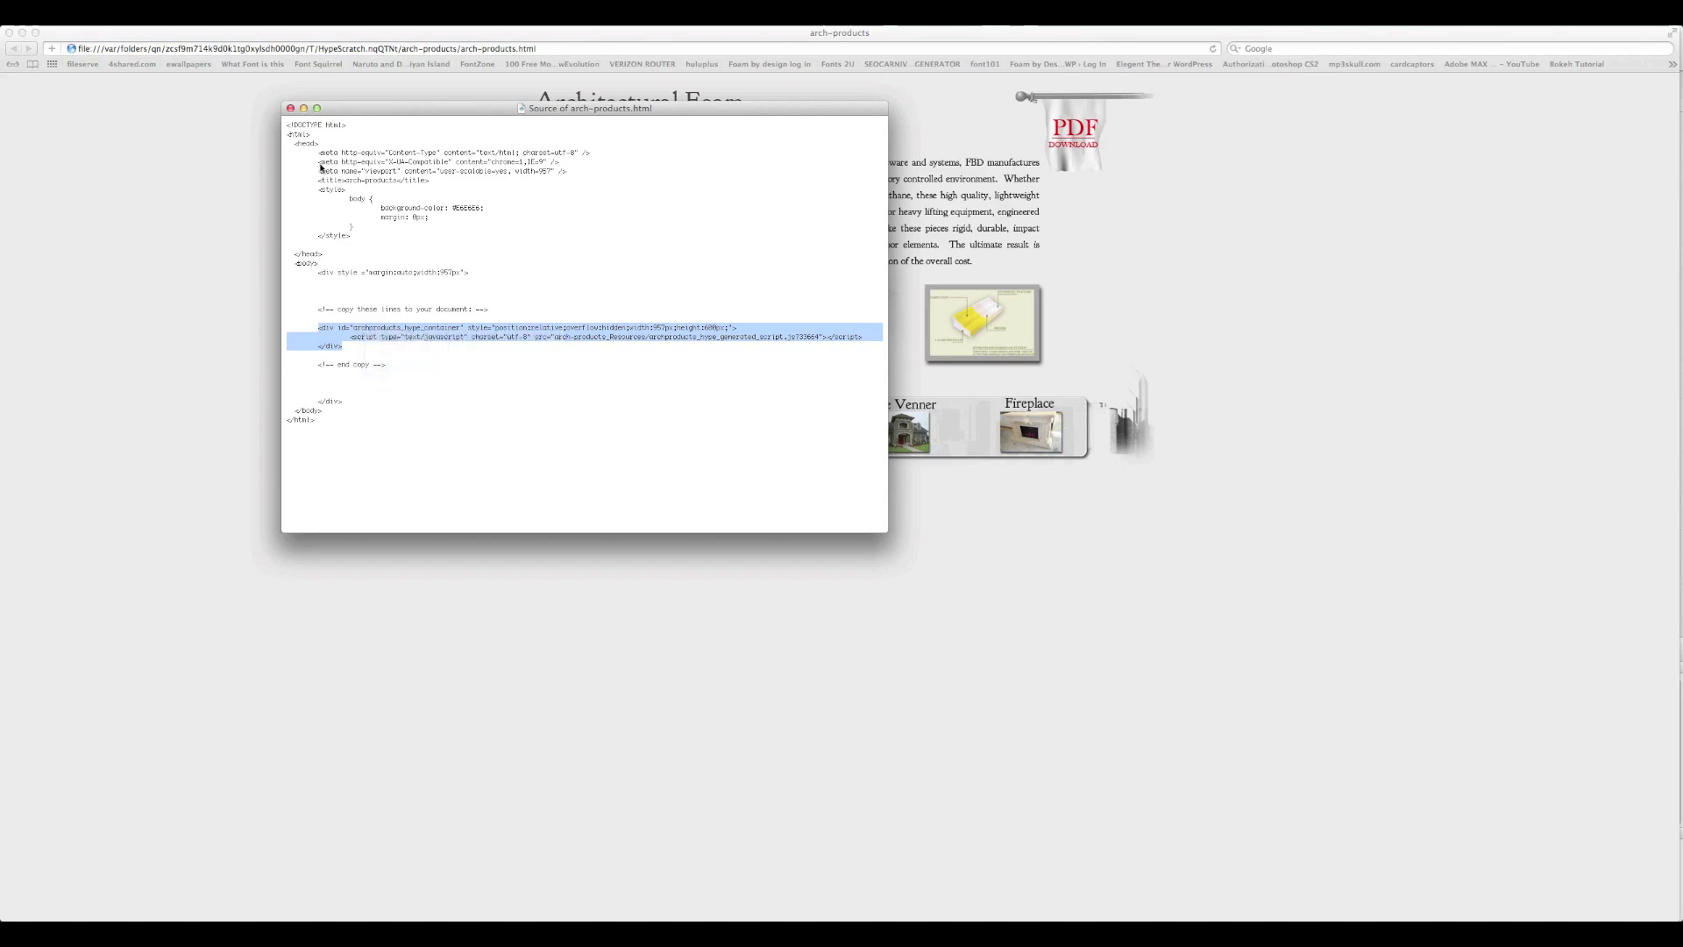
left_click(290, 108)
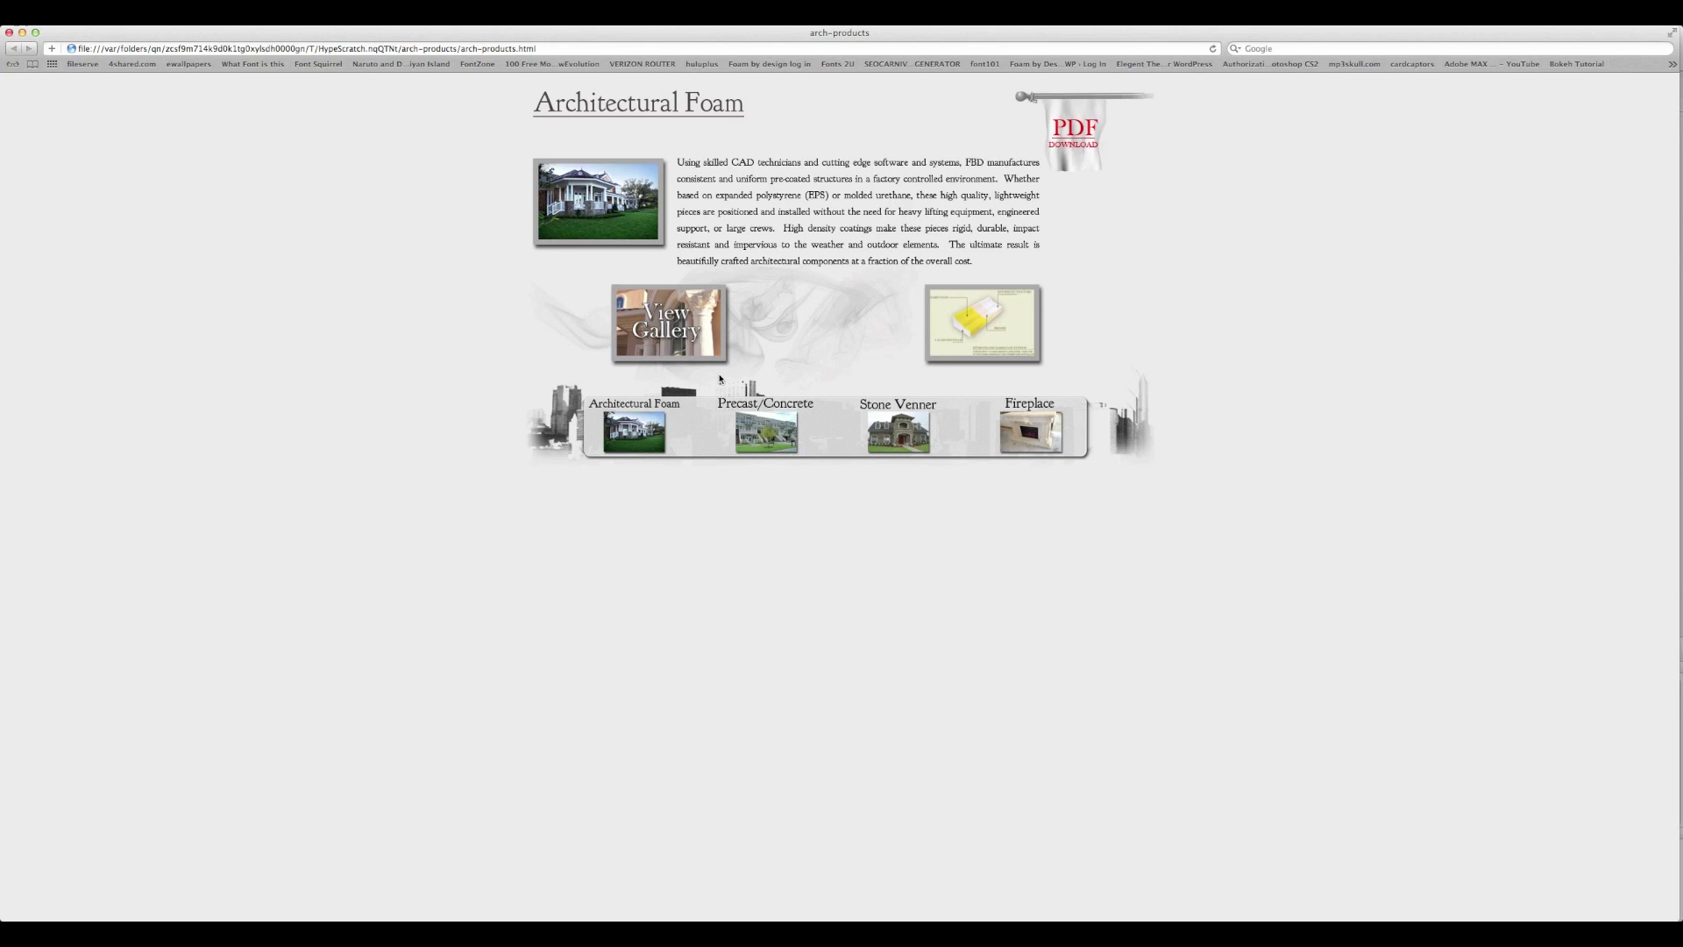
key("super+w")
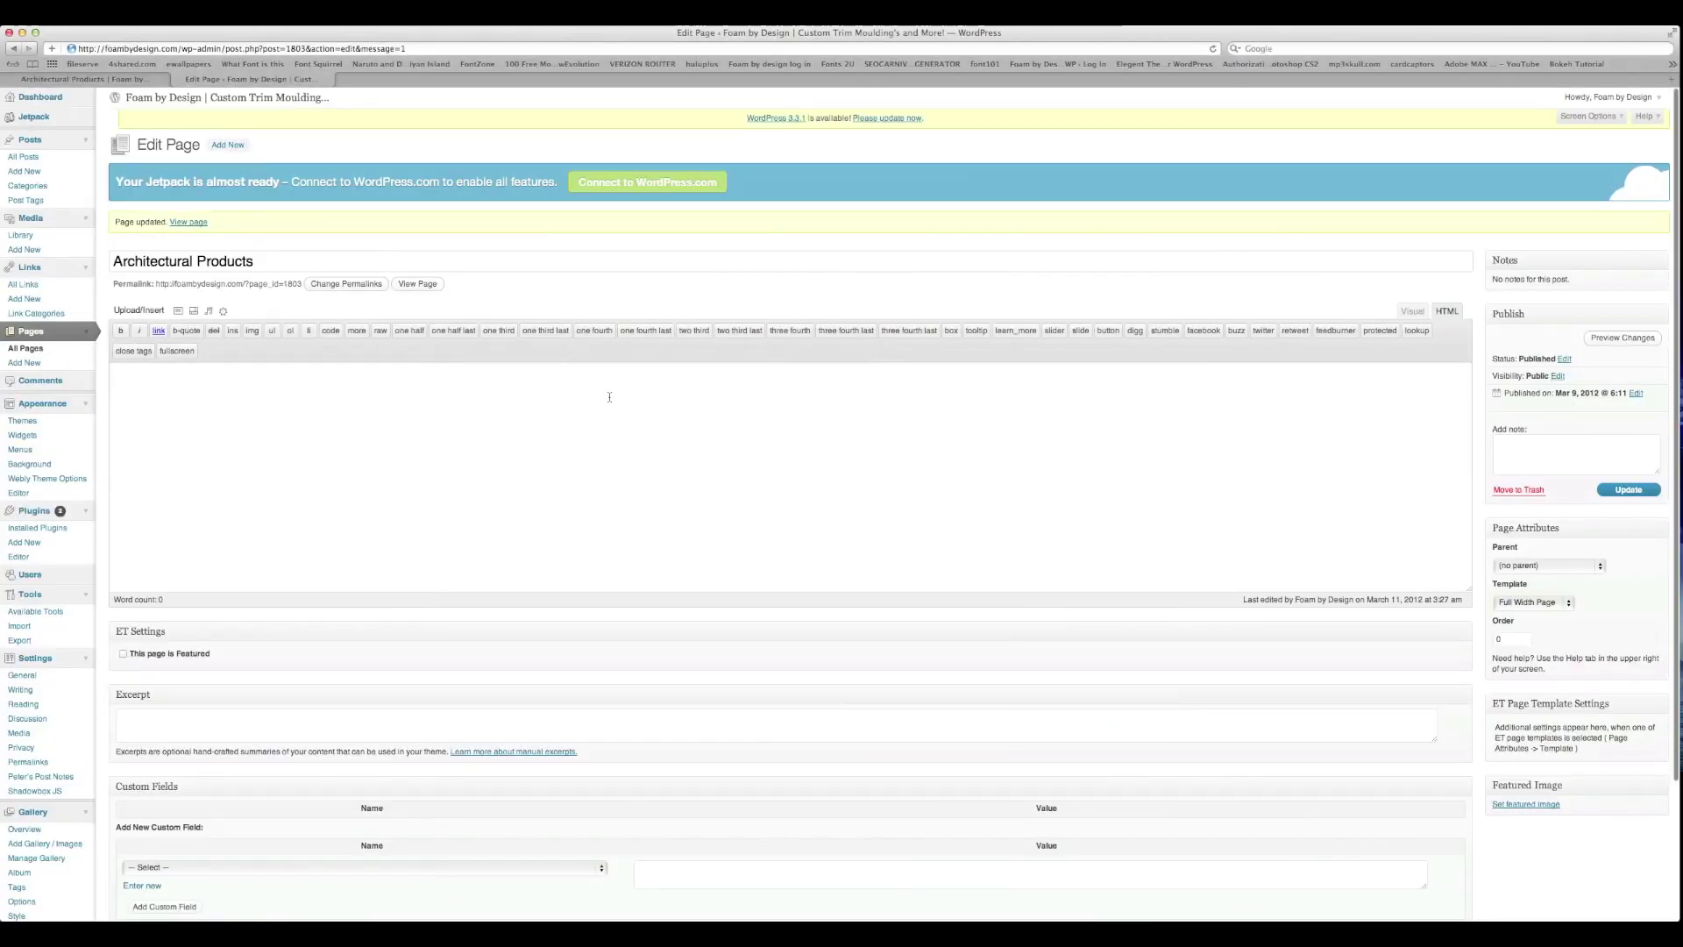
Paste the Hype embed code into the page's HTML content, update the page, and view it live
right_click(471, 384)
left_click(515, 416)
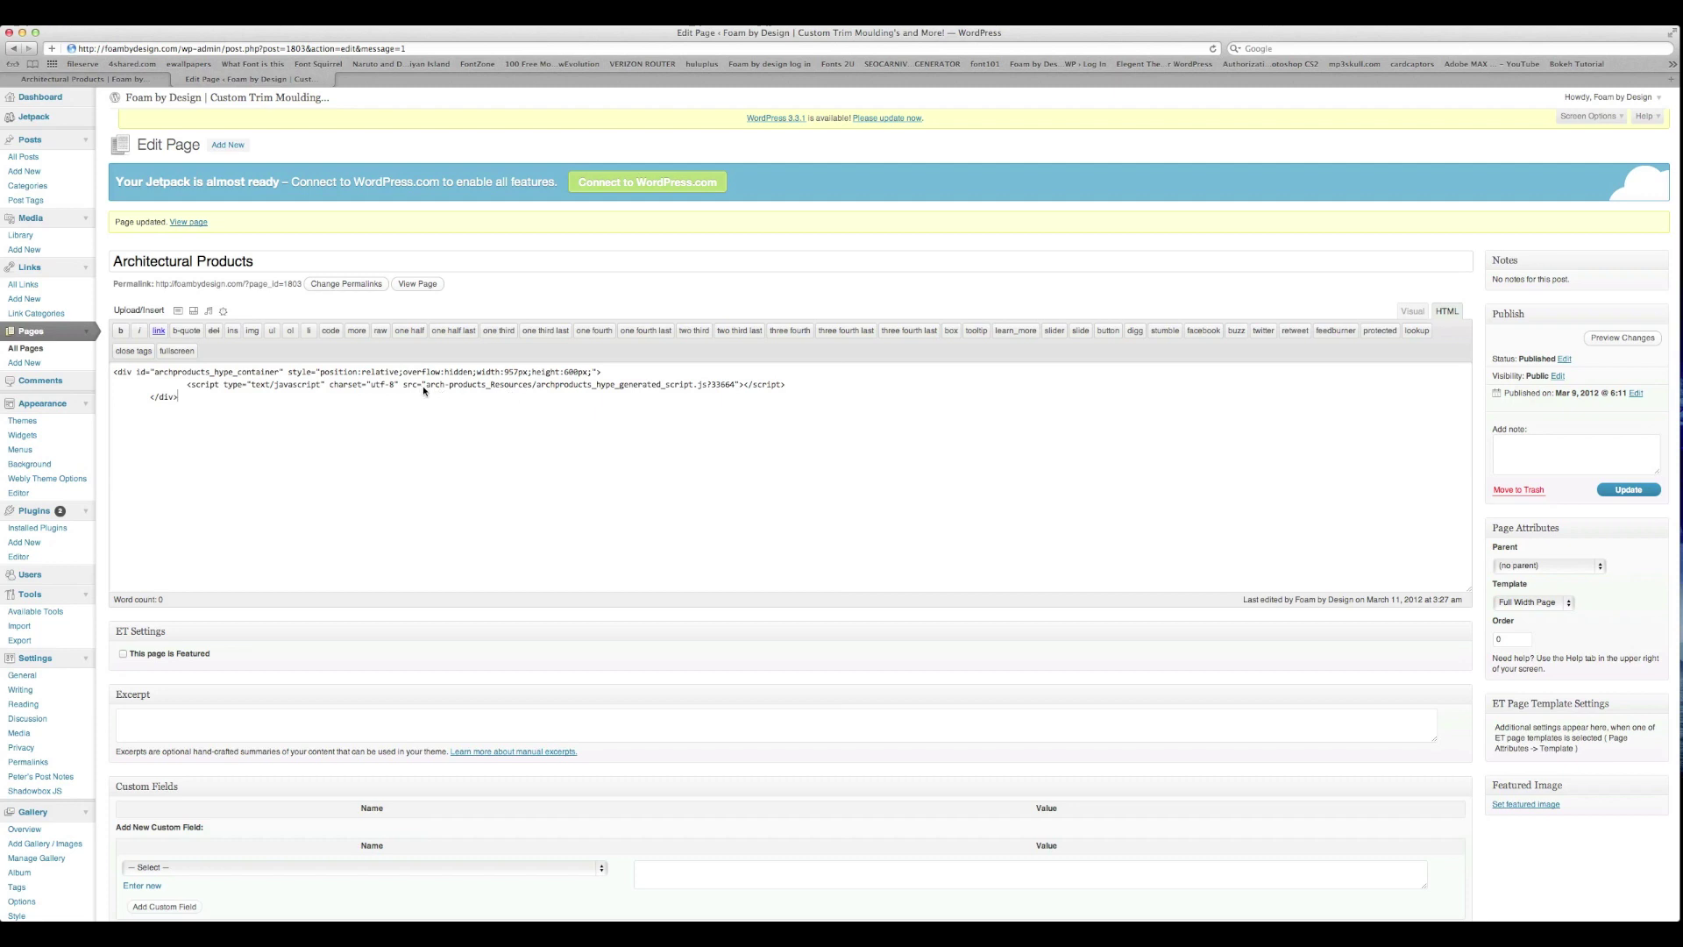
left_click(1618, 492)
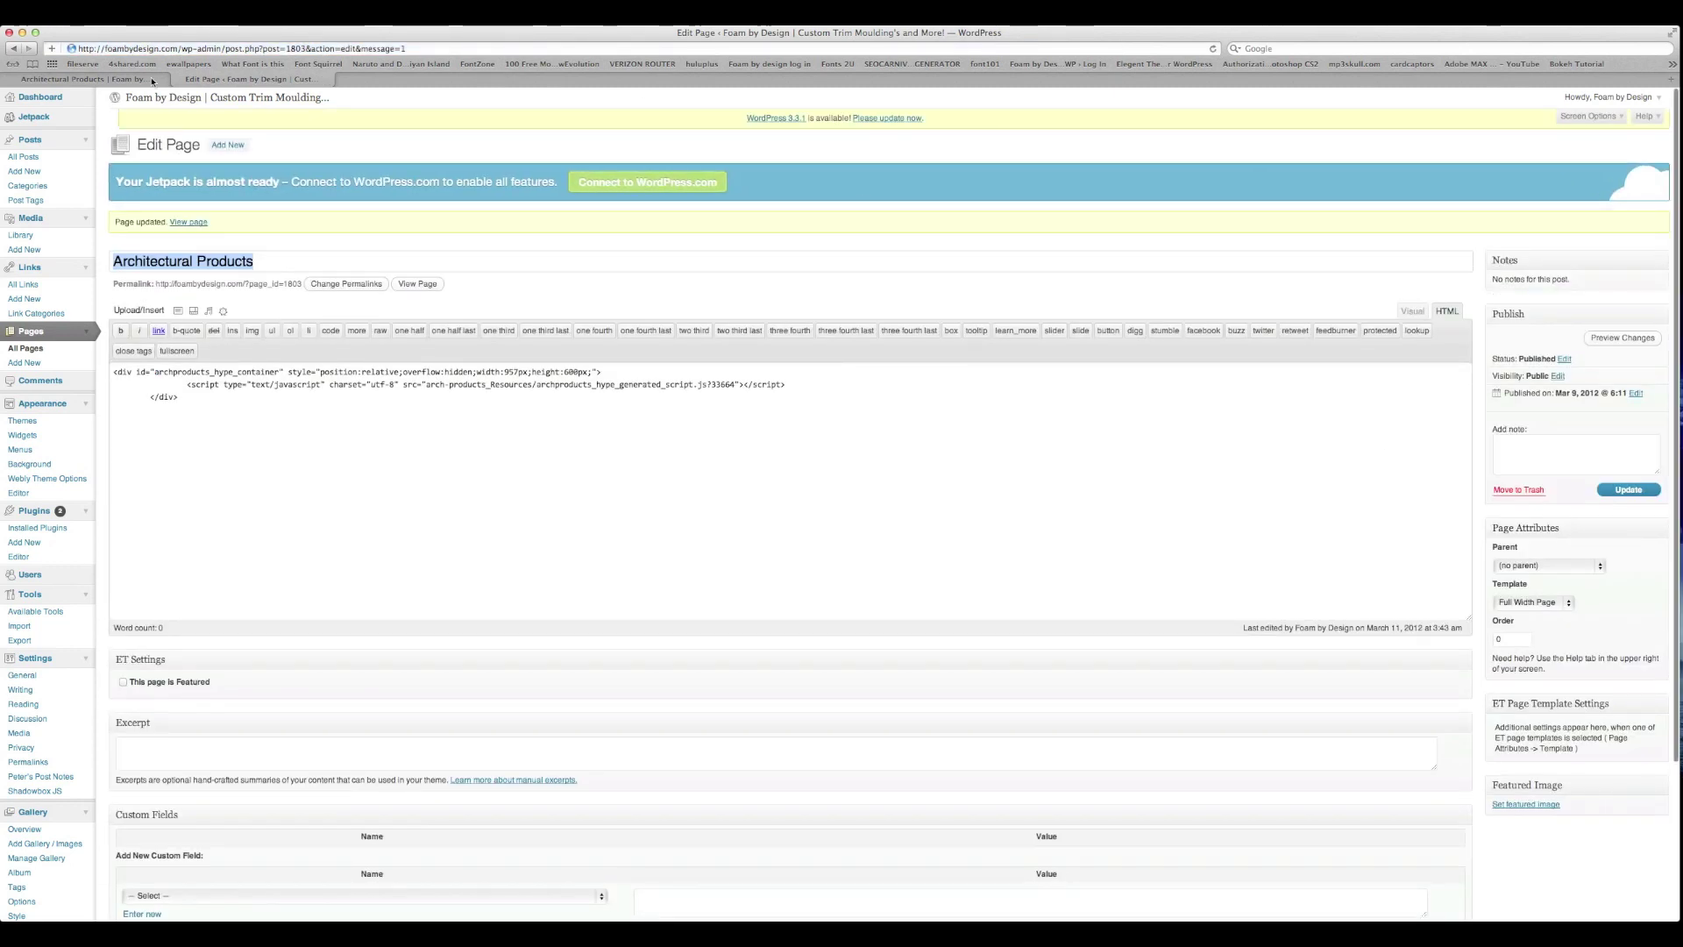
left_click(112, 78)
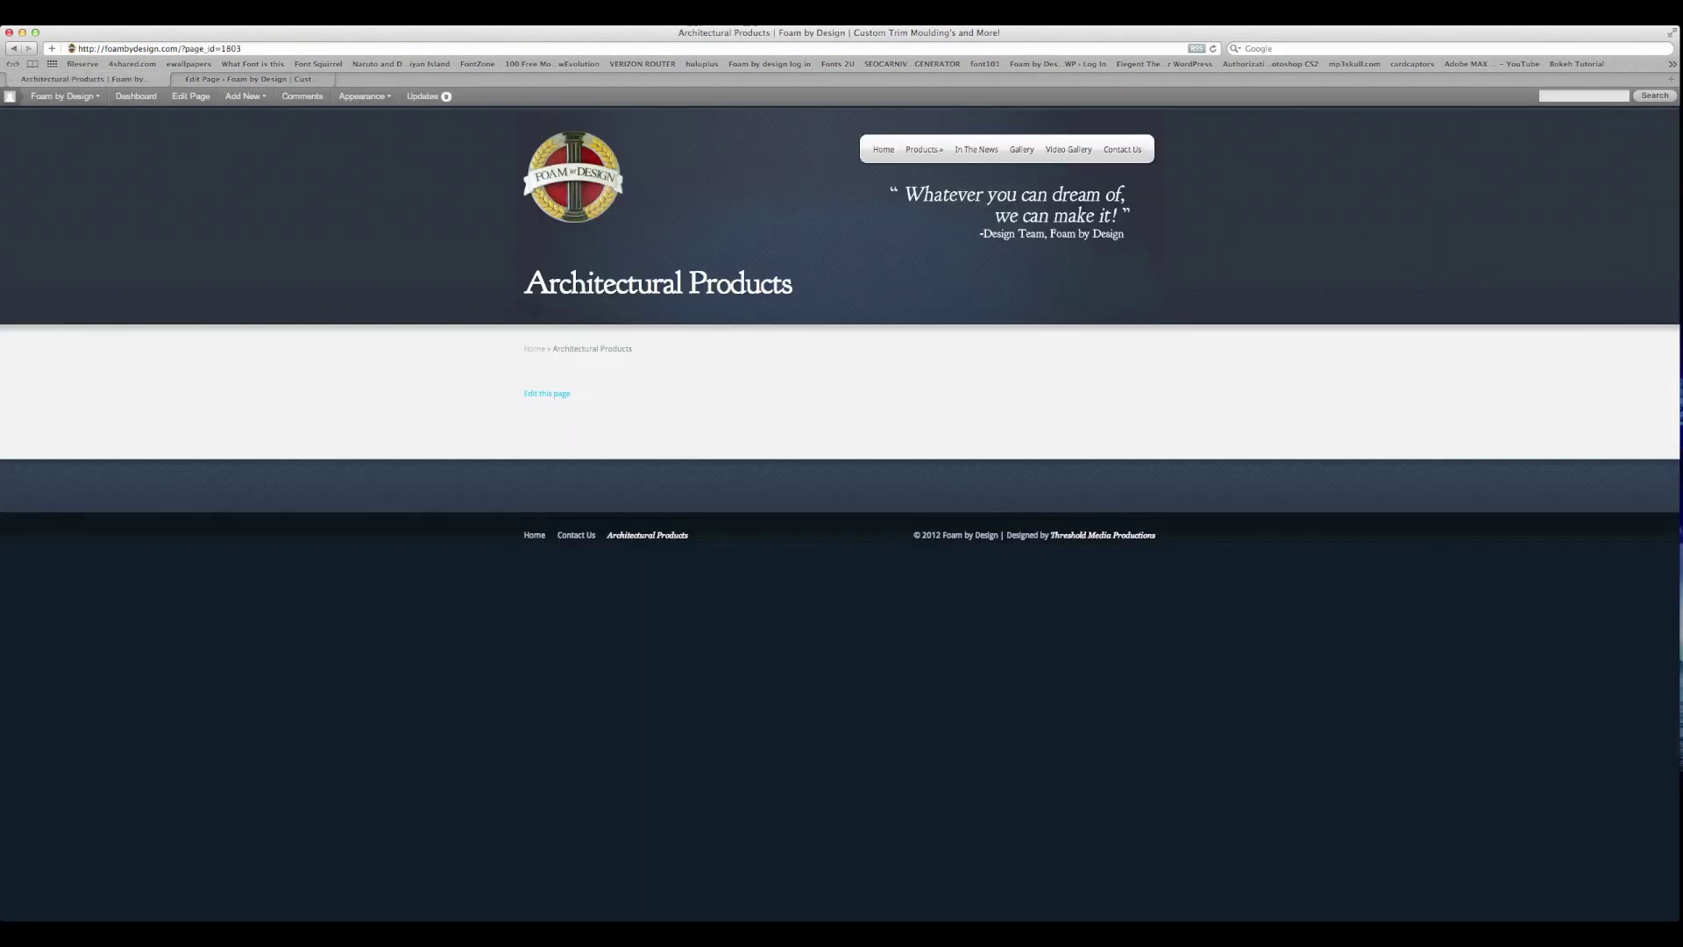
Reload the still-blank live page, then inspect the embed script's src path in the editor
left_click(1213, 48)
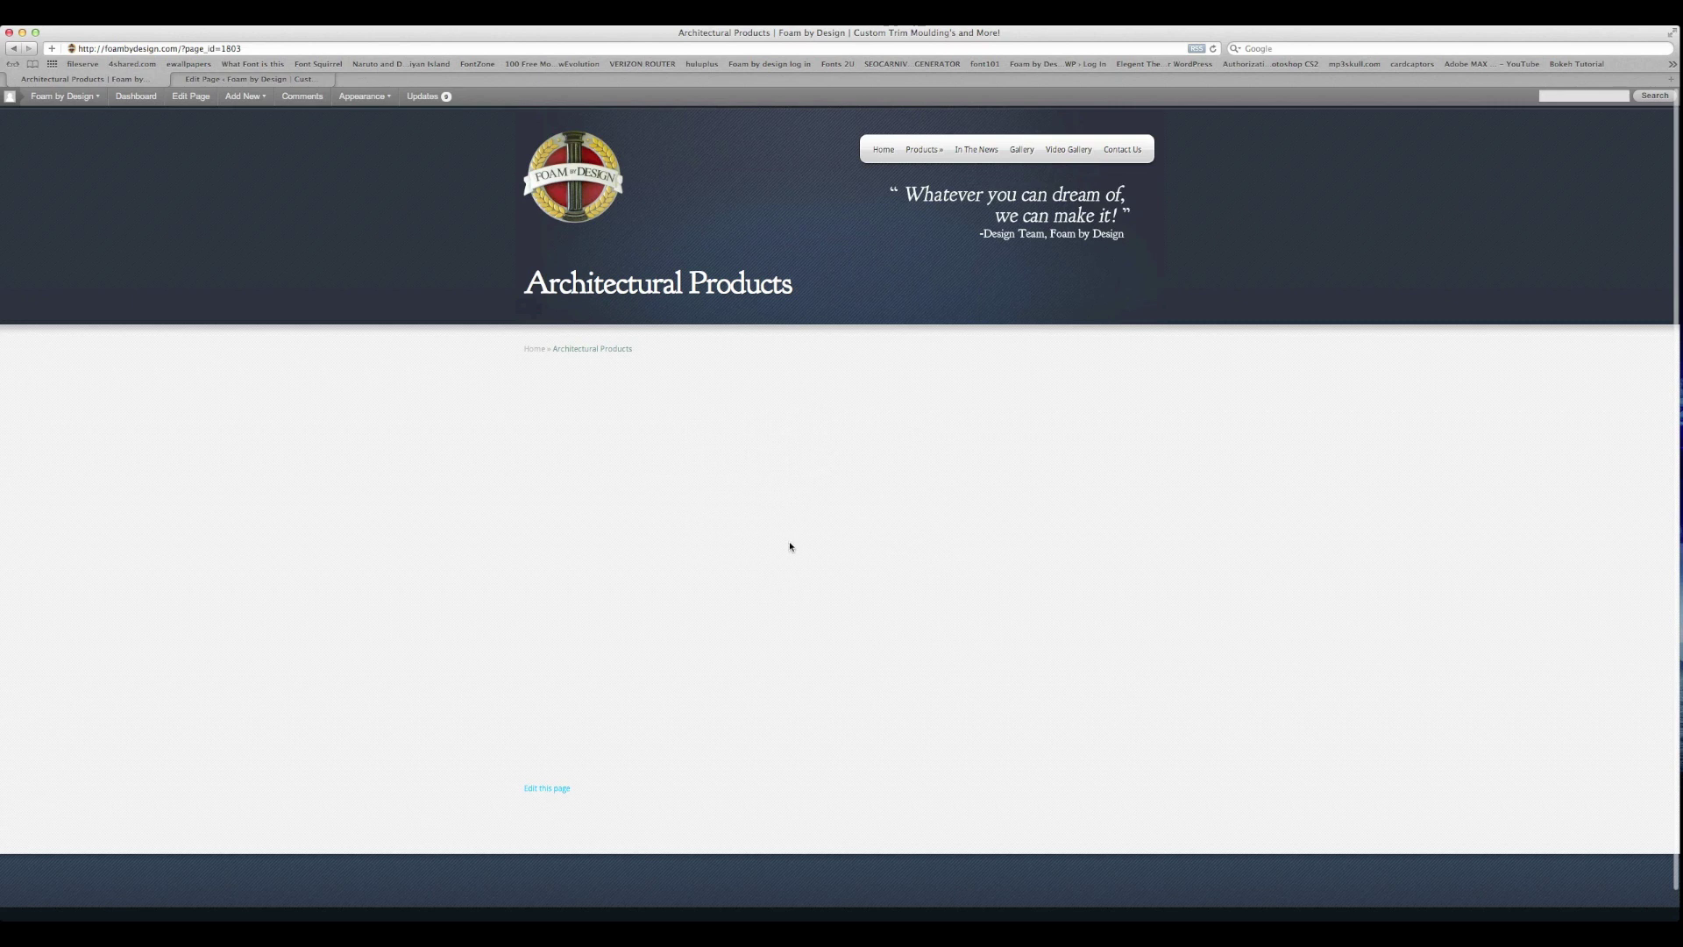
left_click(280, 79)
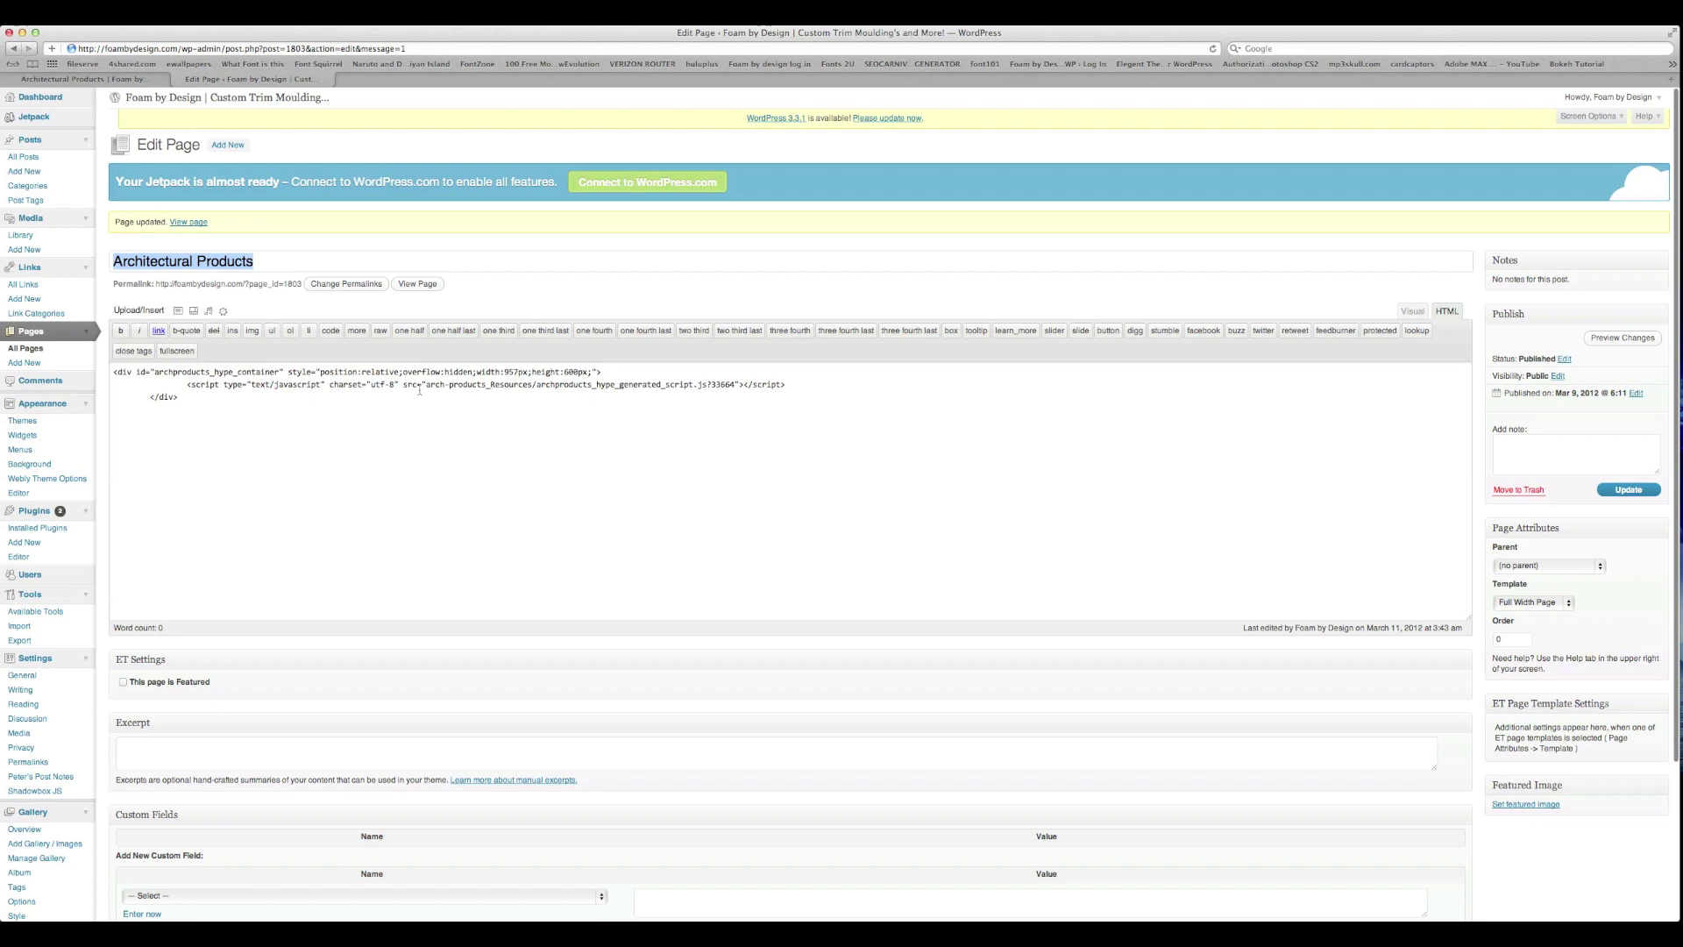
left_click(426, 384)
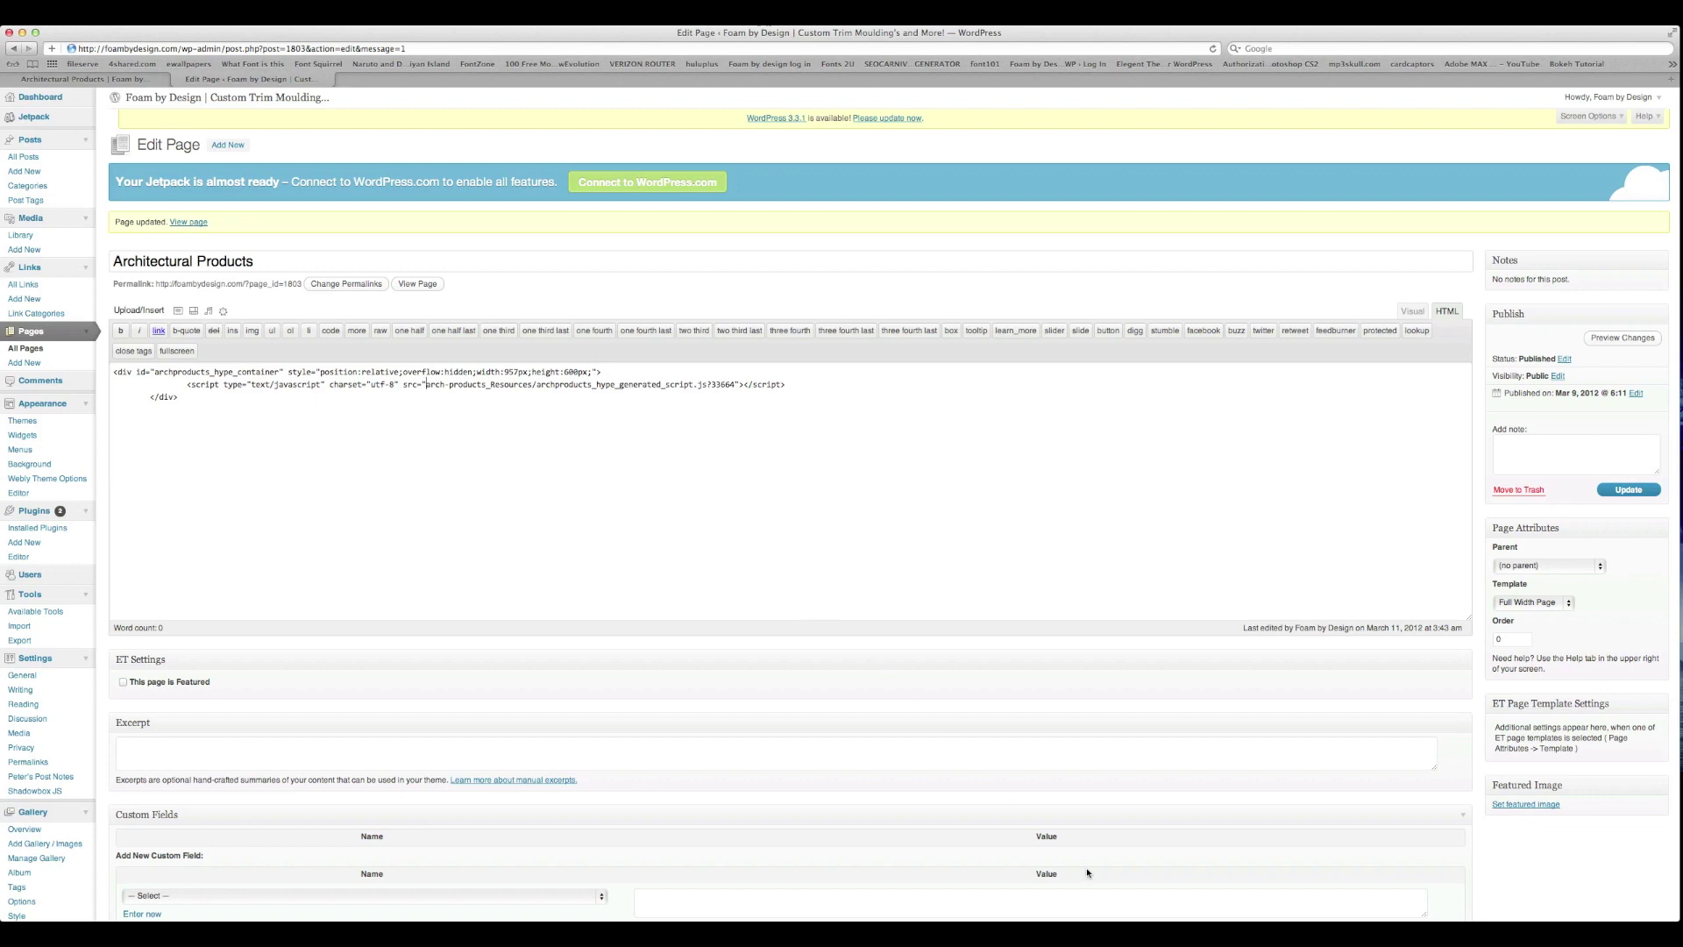
left_click(1079, 931)
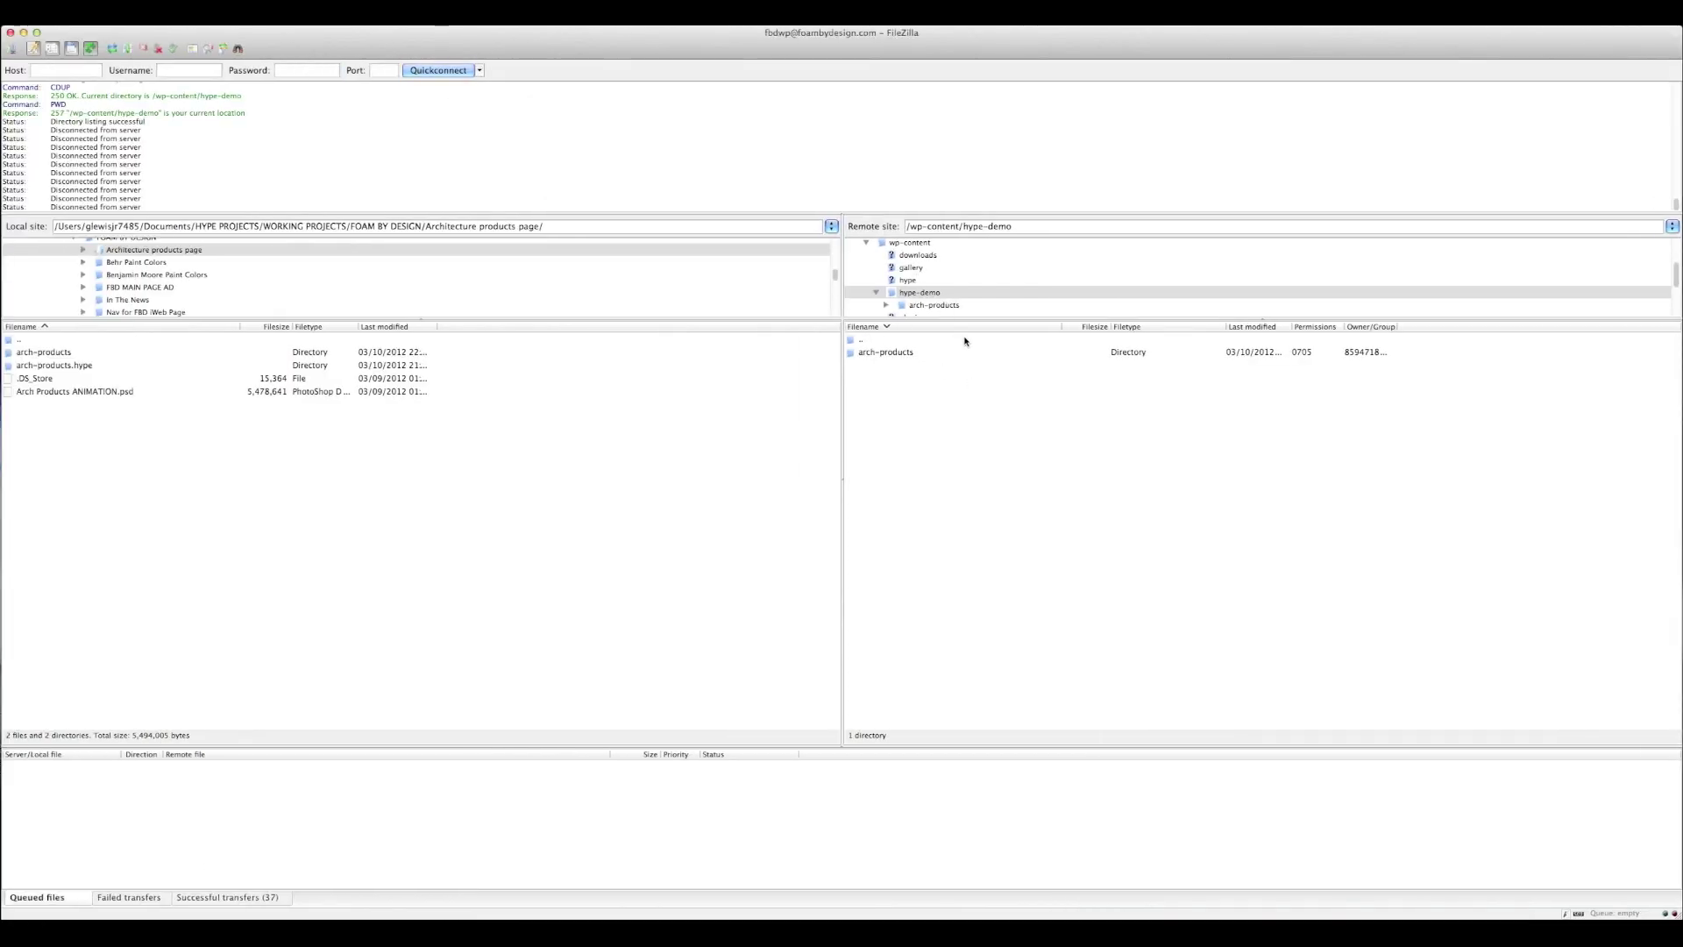
Navigate the server from root back into /wp-content/hype-demo to confirm the arch-products folder
double_click(855, 340)
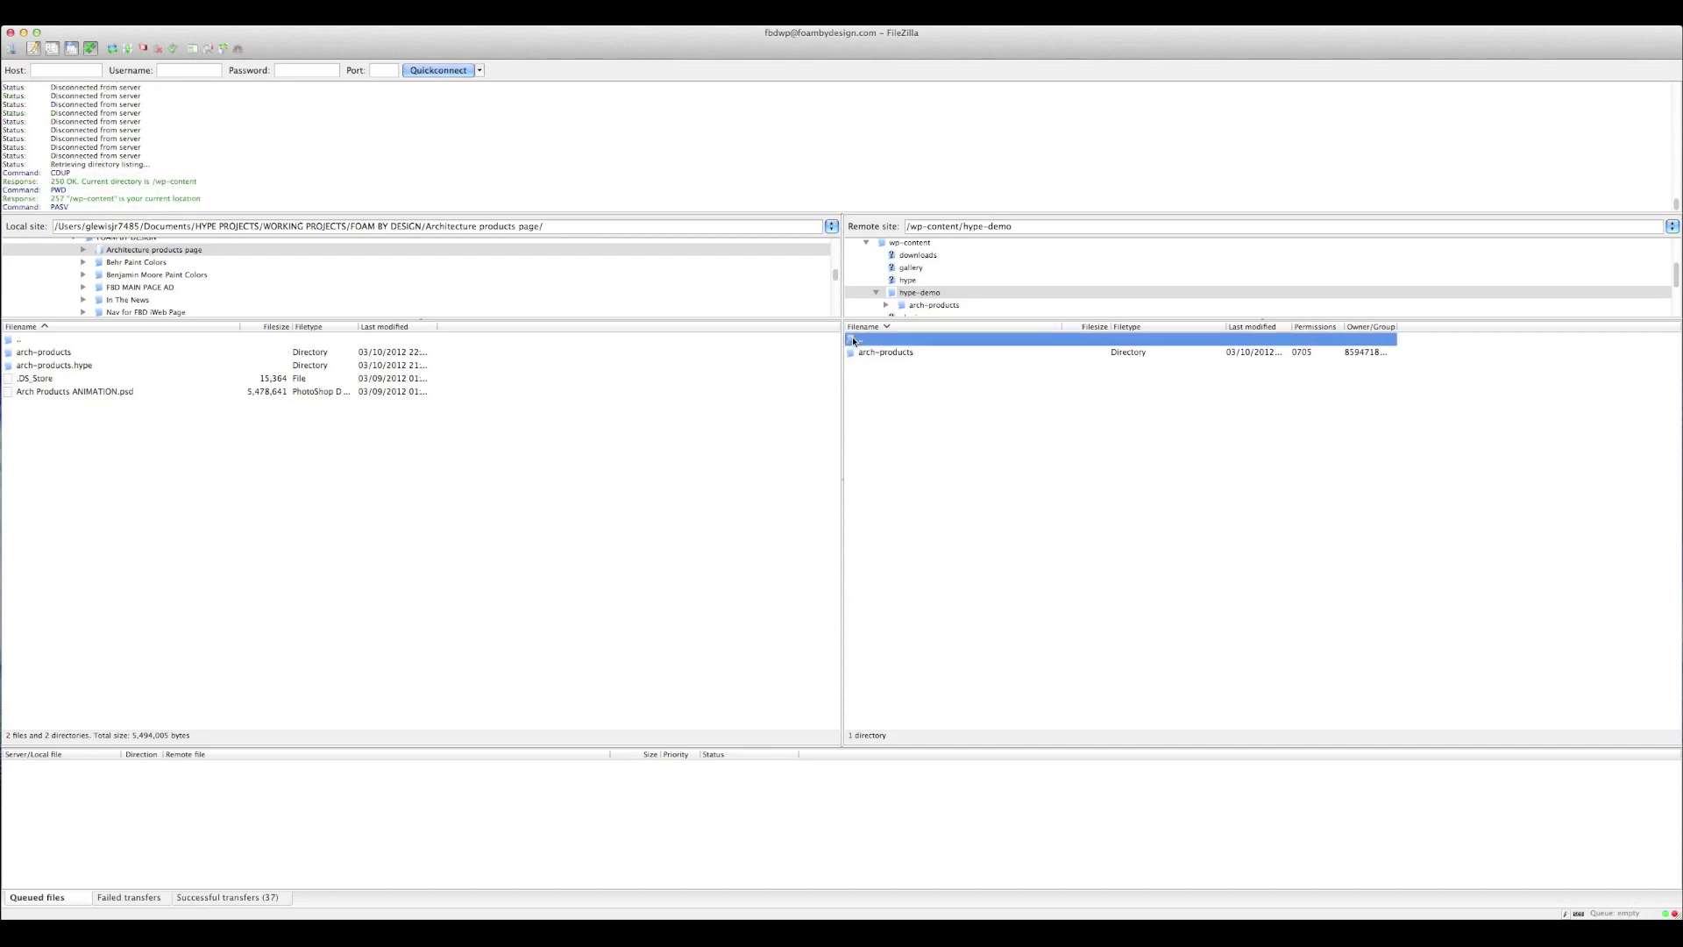
double_click(855, 339)
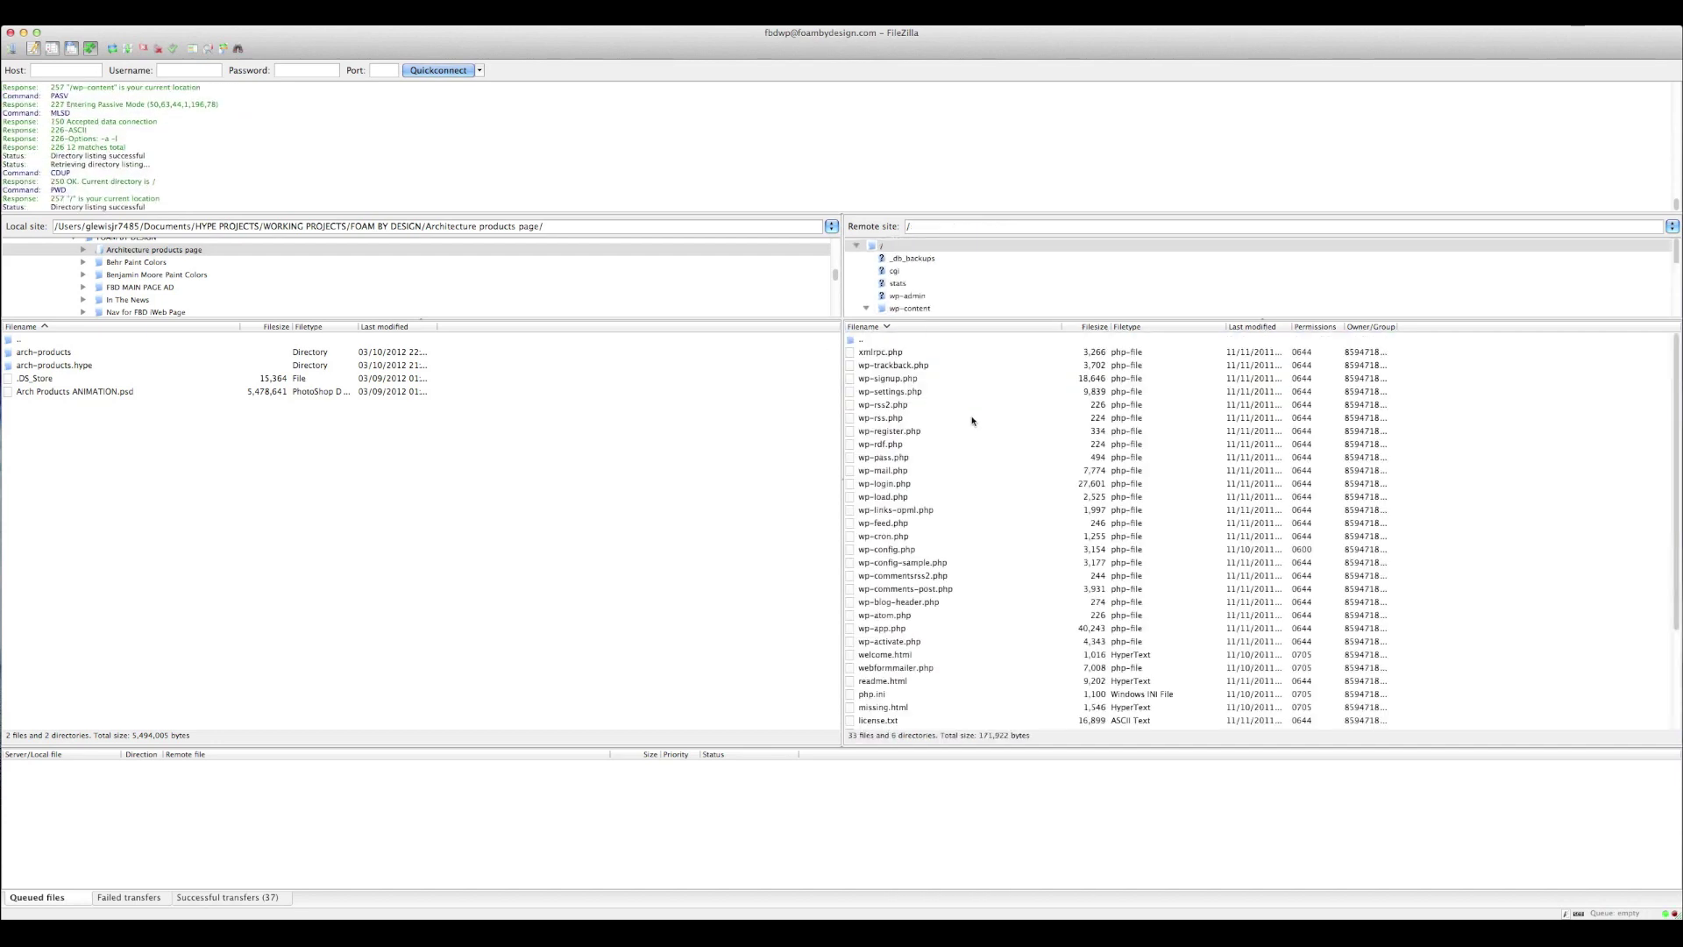
scroll(976, 423, "down", 3)
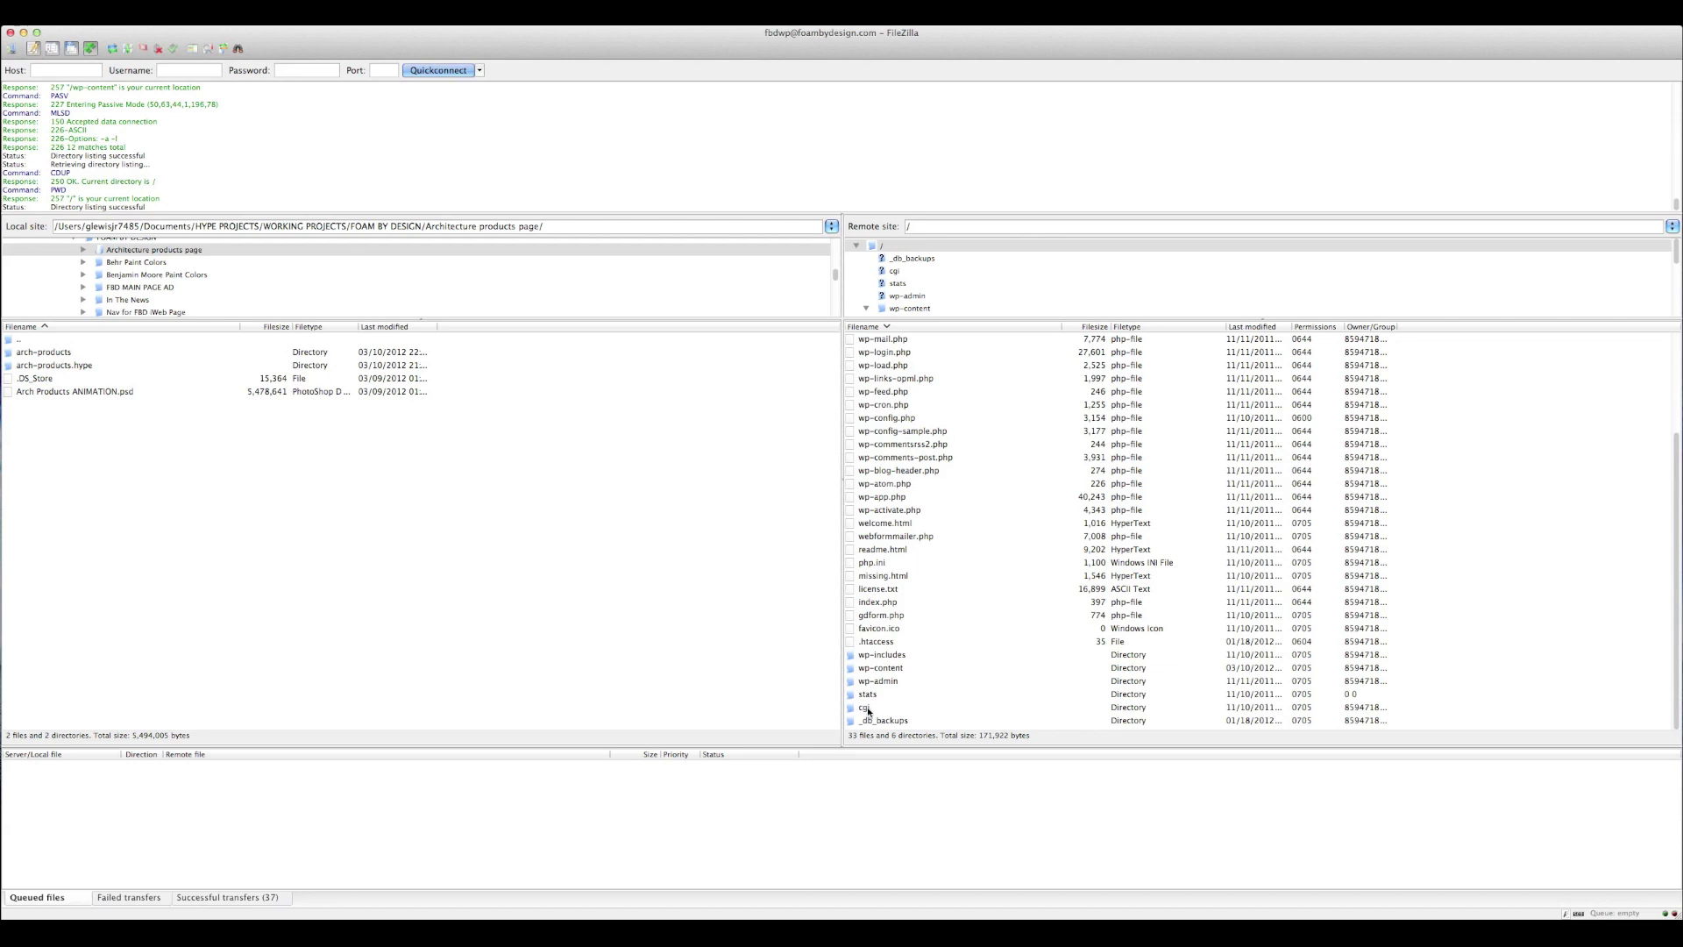
double_click(883, 672)
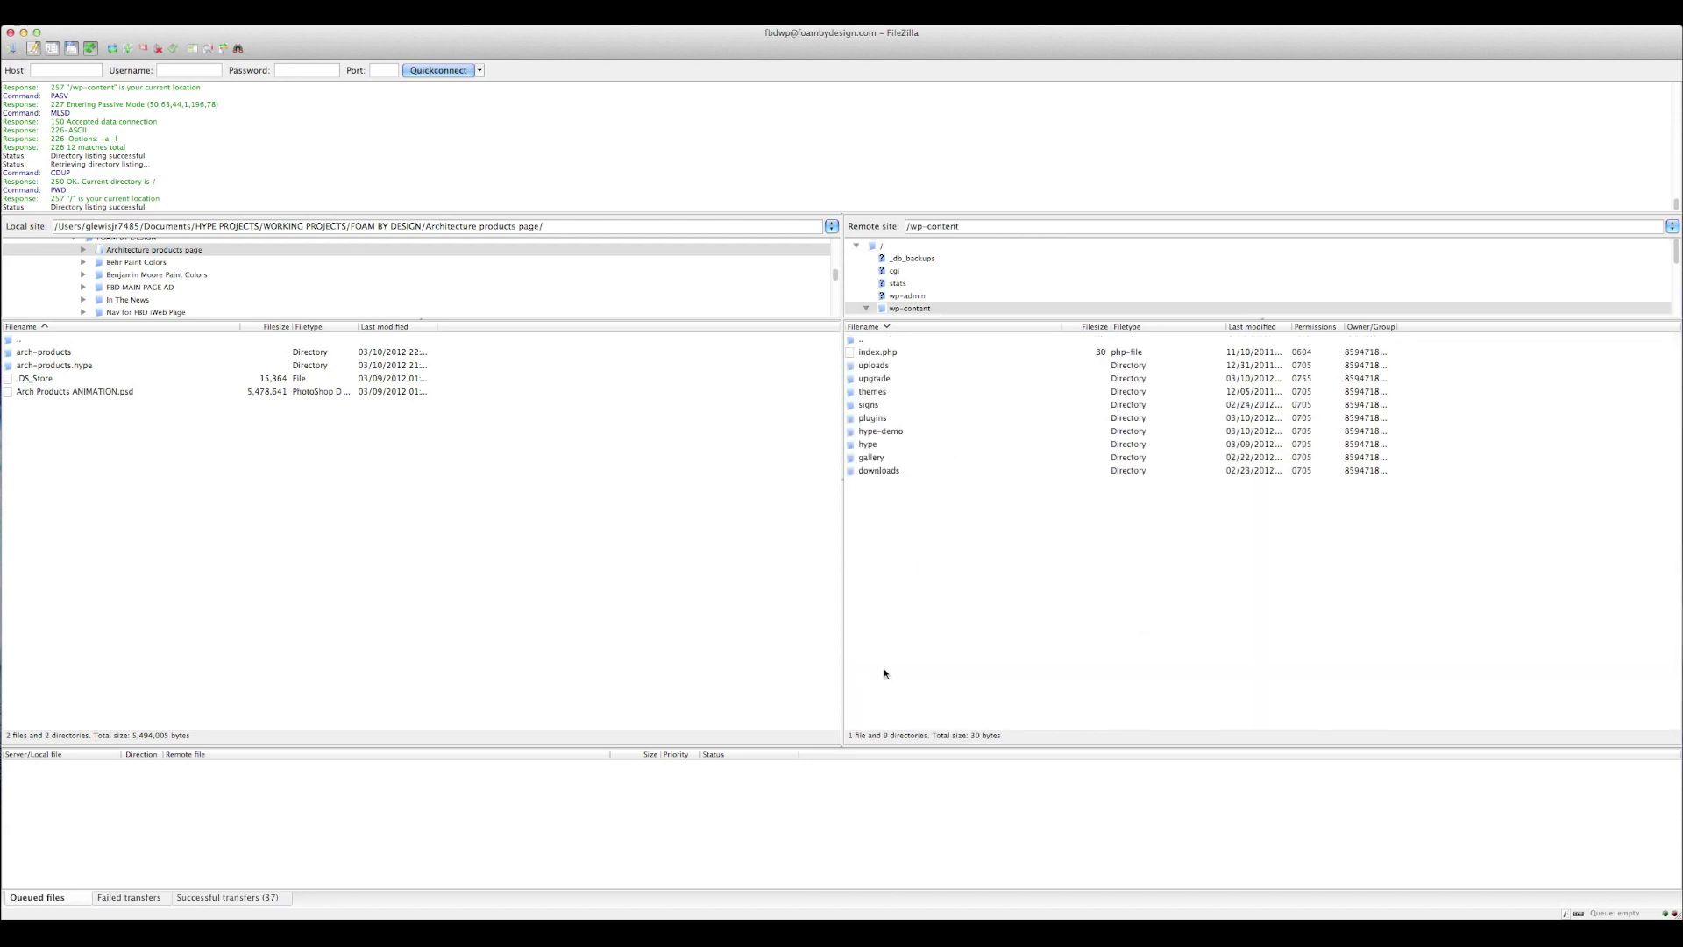
double_click(866, 431)
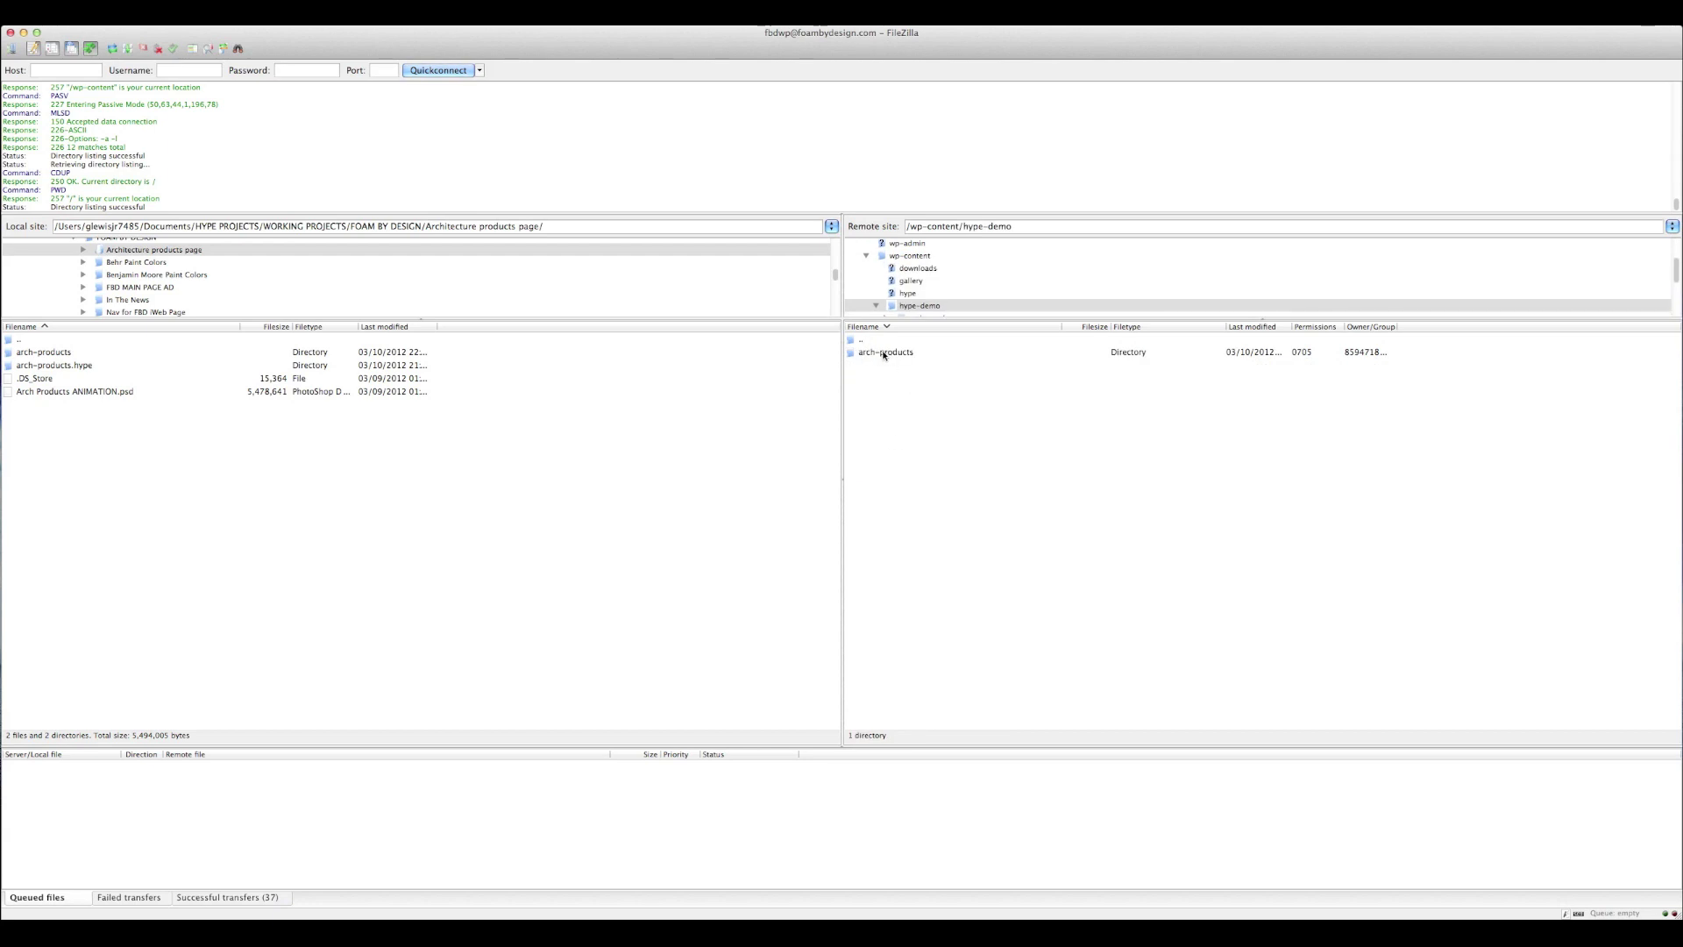
key("ctrl+Right")
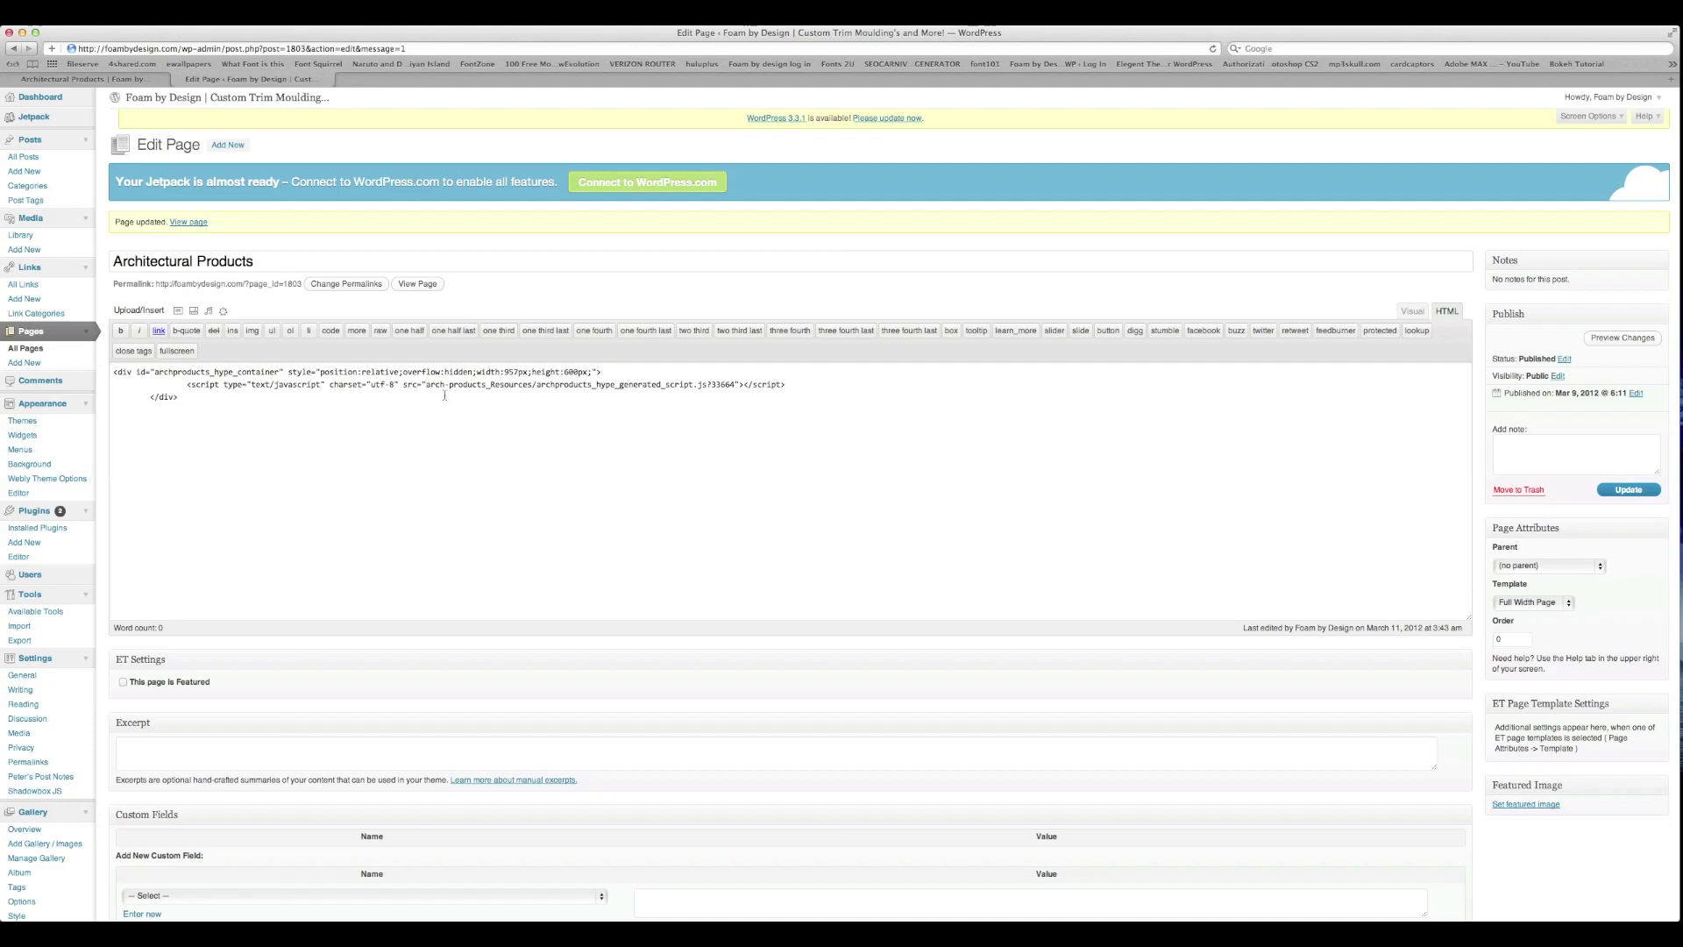
Prefix the script src with wp-content/hype-demo/arch-products/, update the page, and view it live
type("wp-cont")
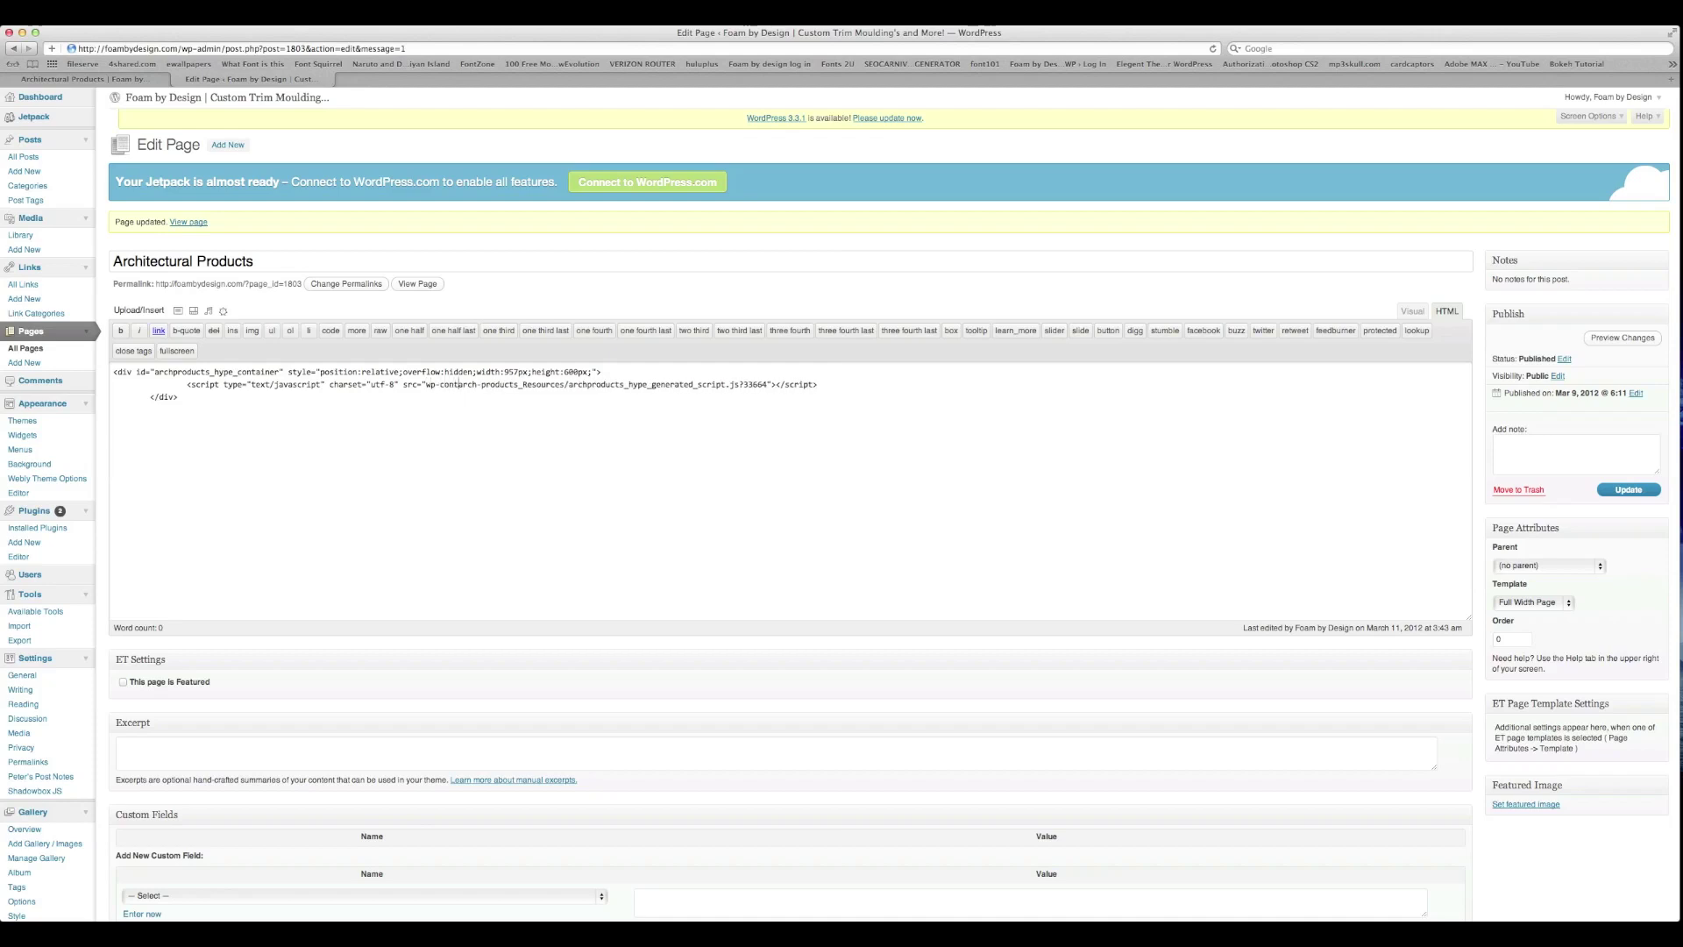
type("ent/hype")
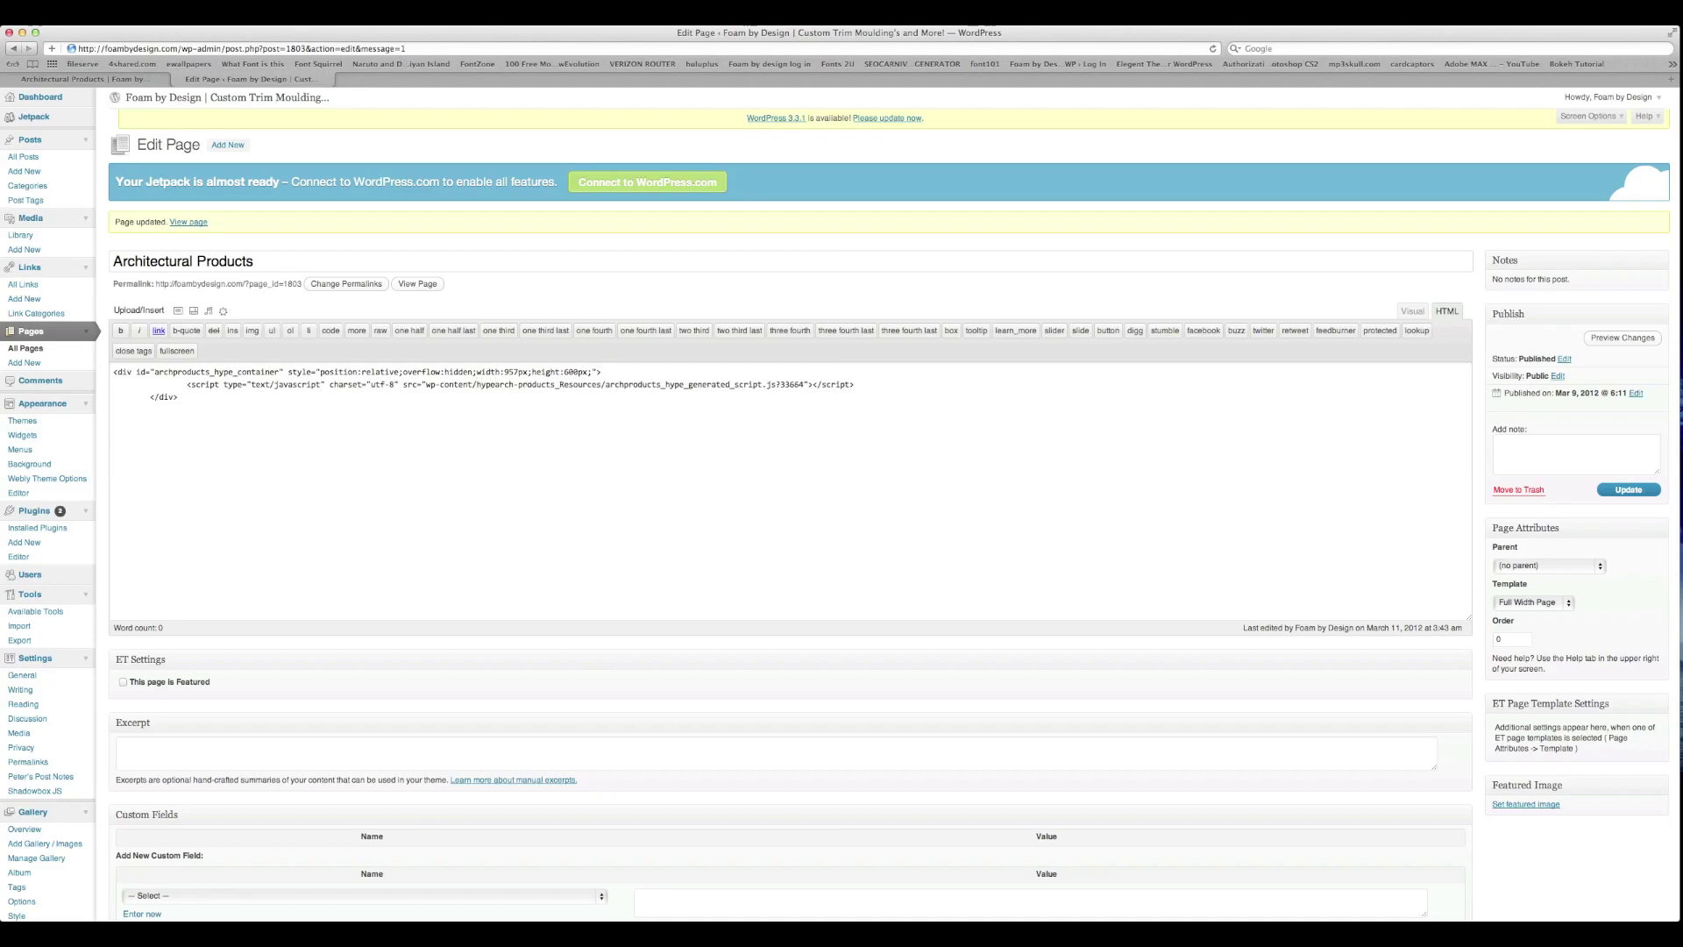
type("-demo")
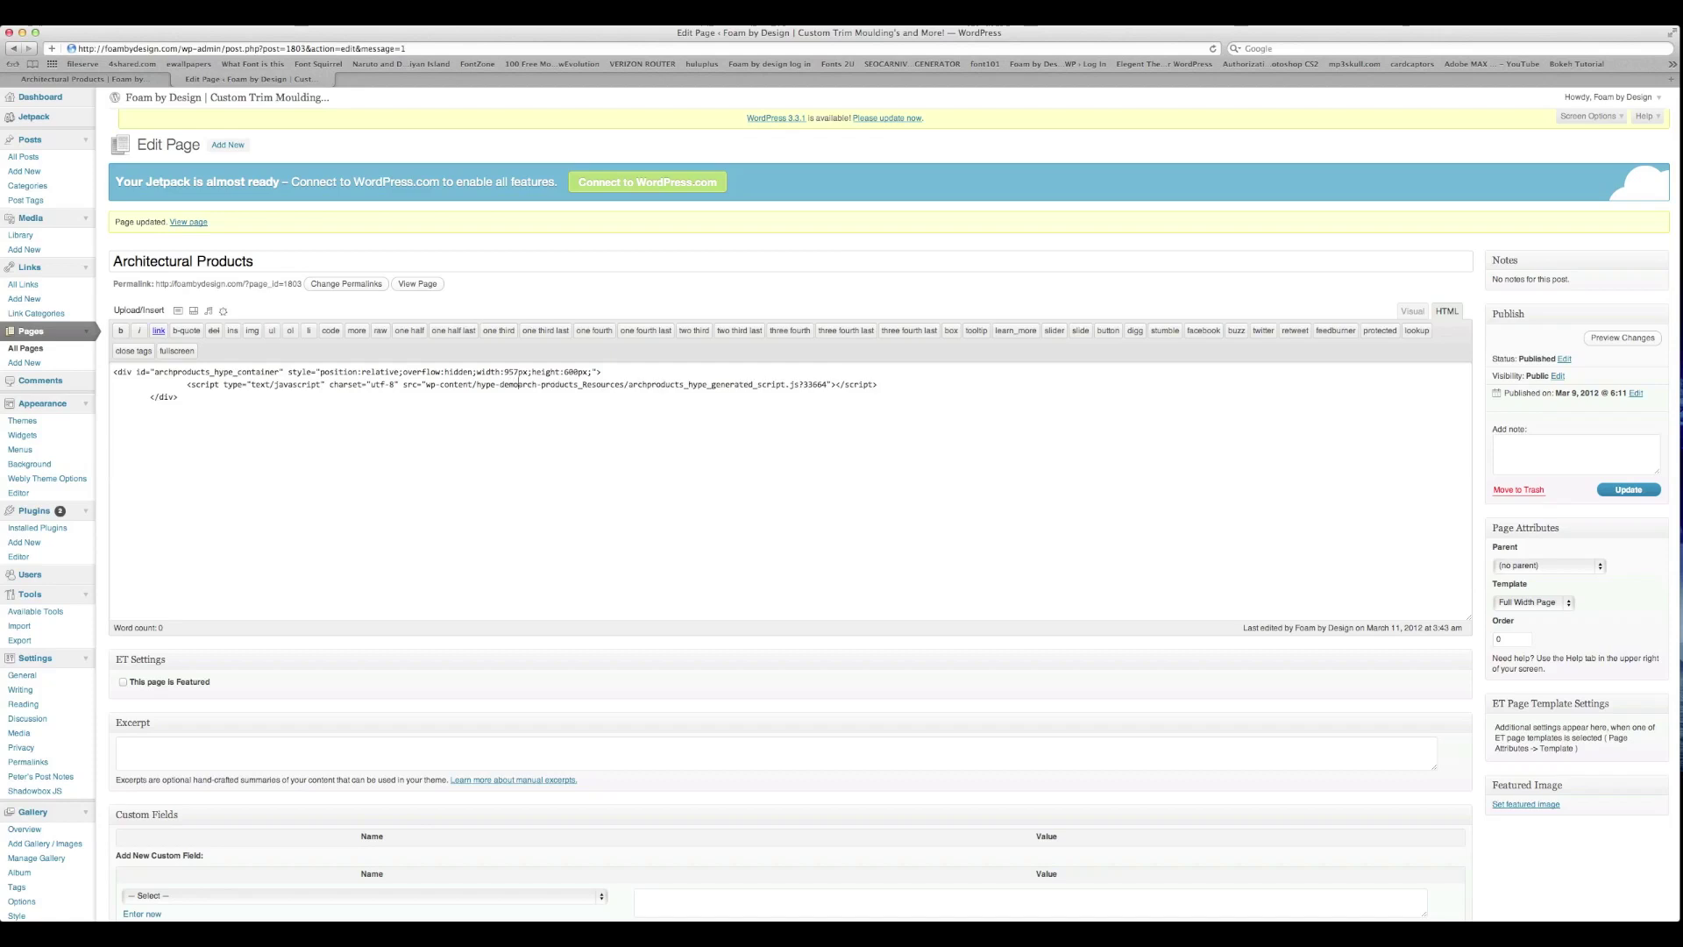
type("/arch")
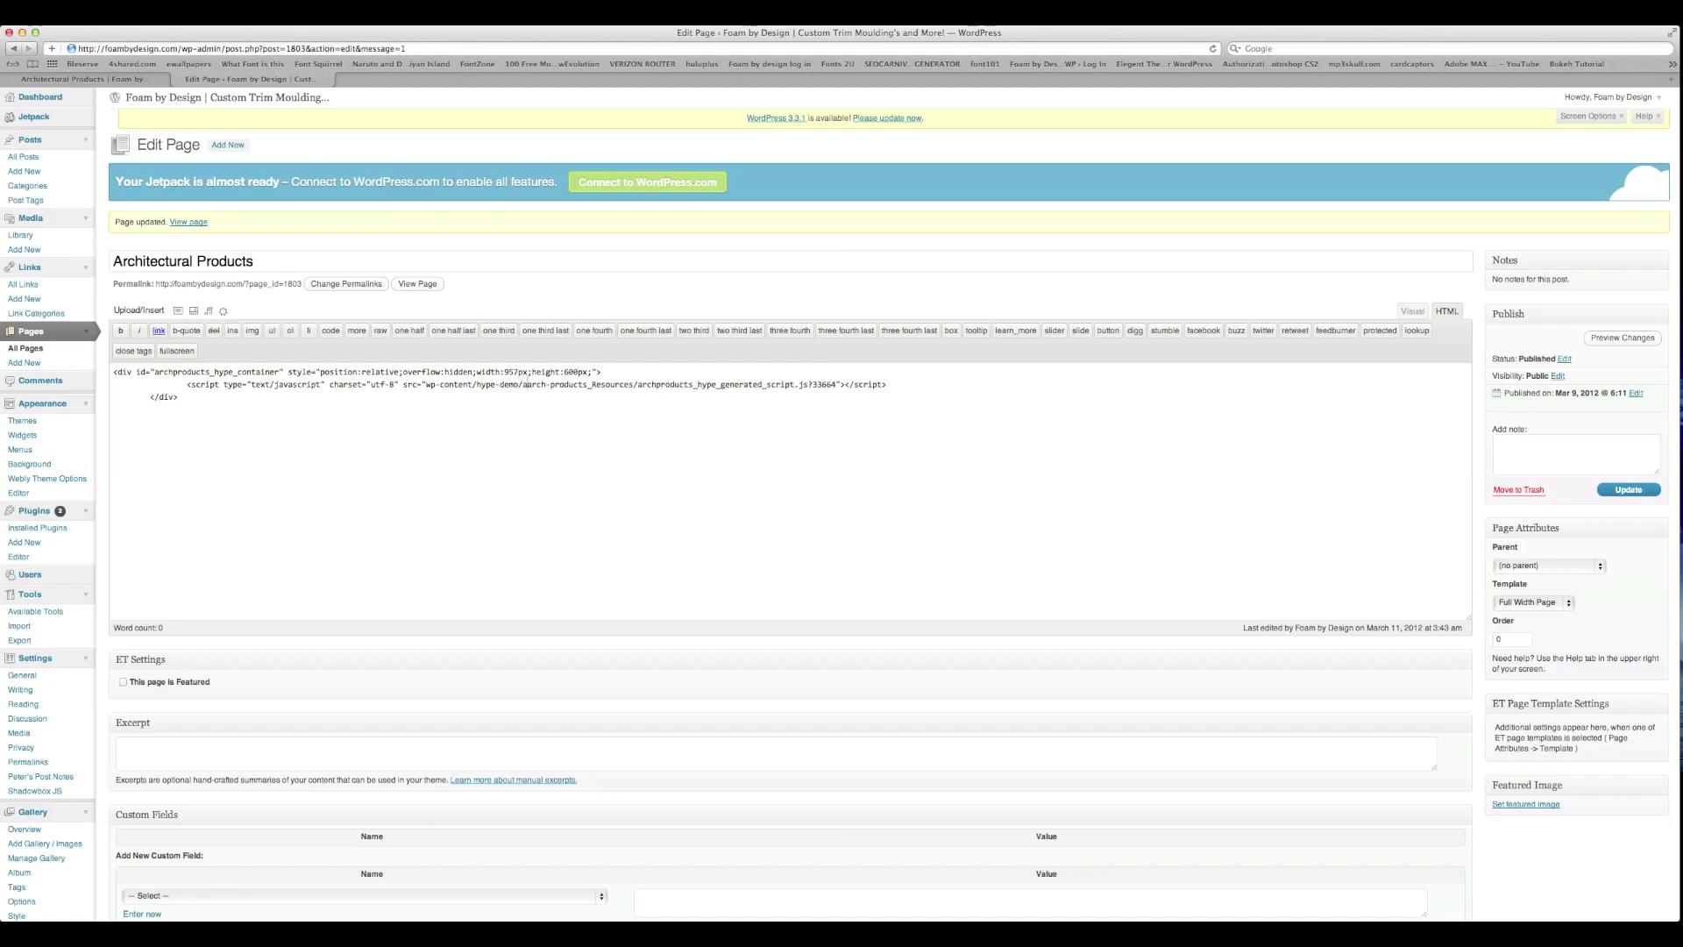
type("-produc")
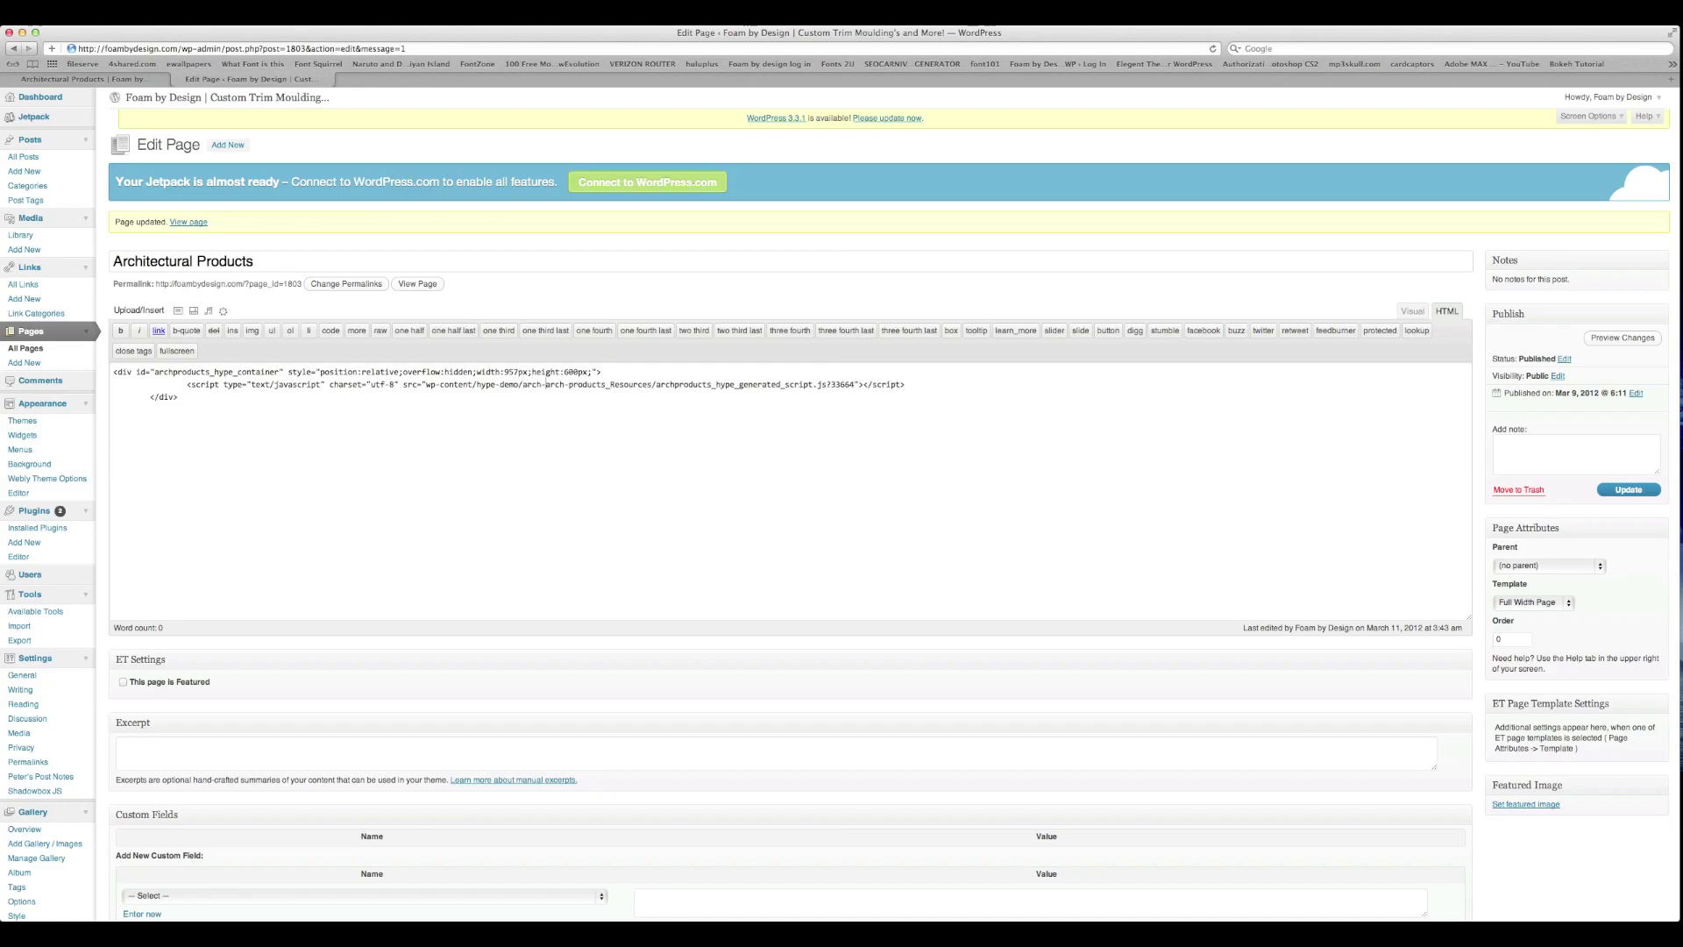
type("ts")
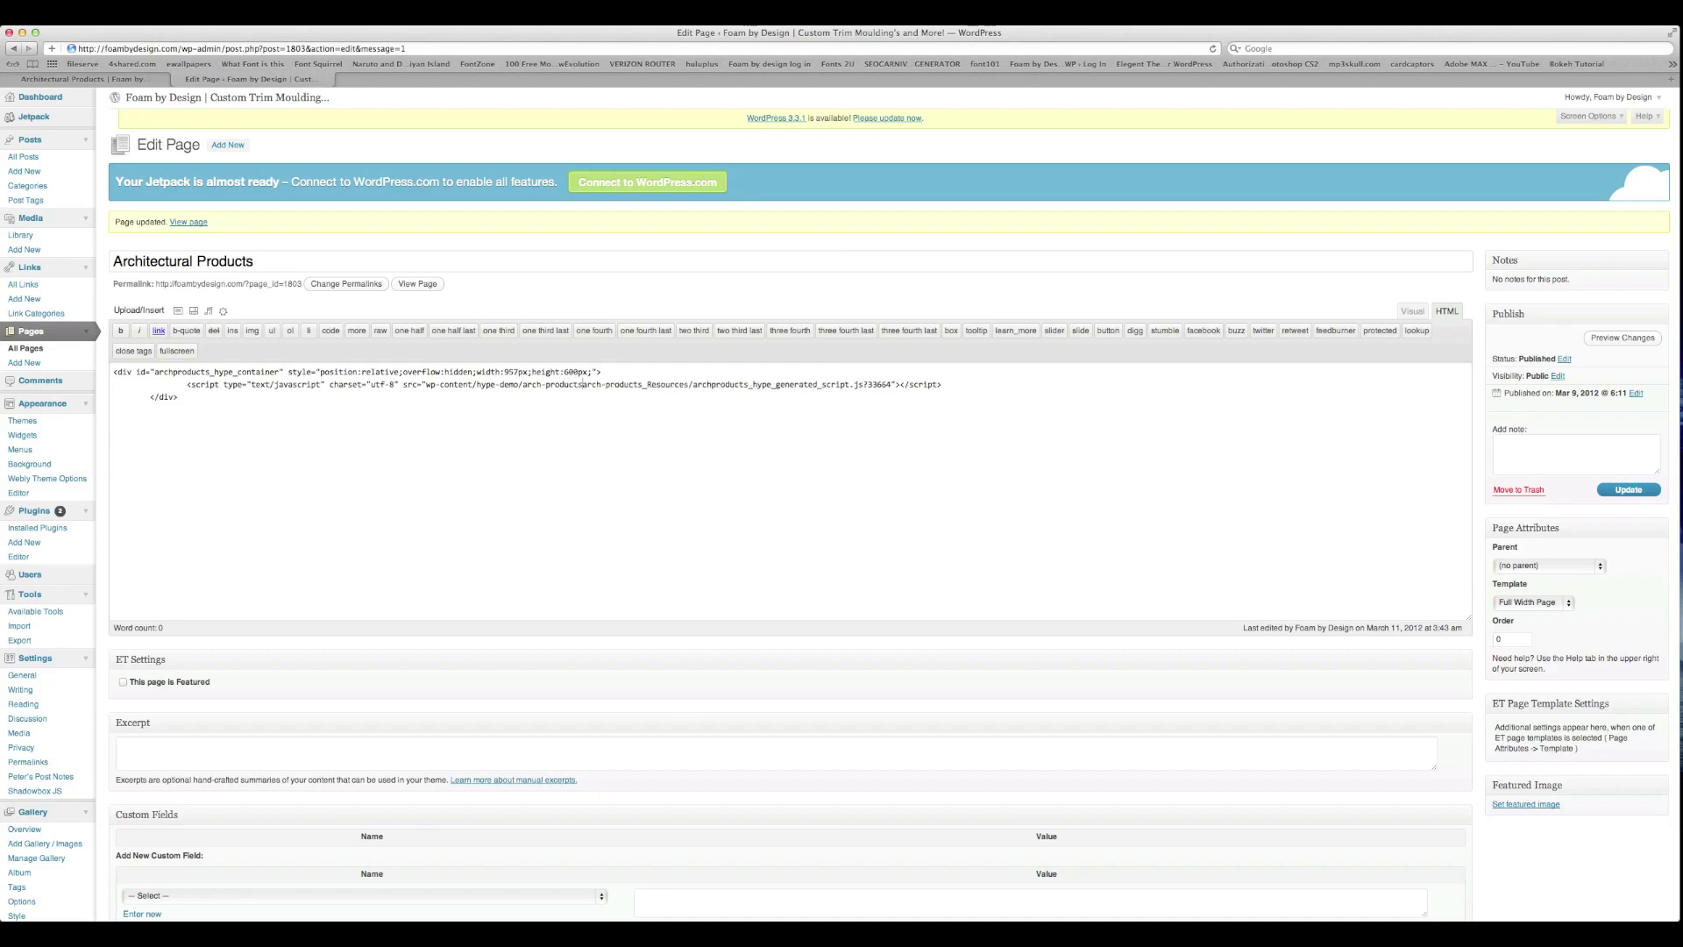
type("/")
left_click(1628, 489)
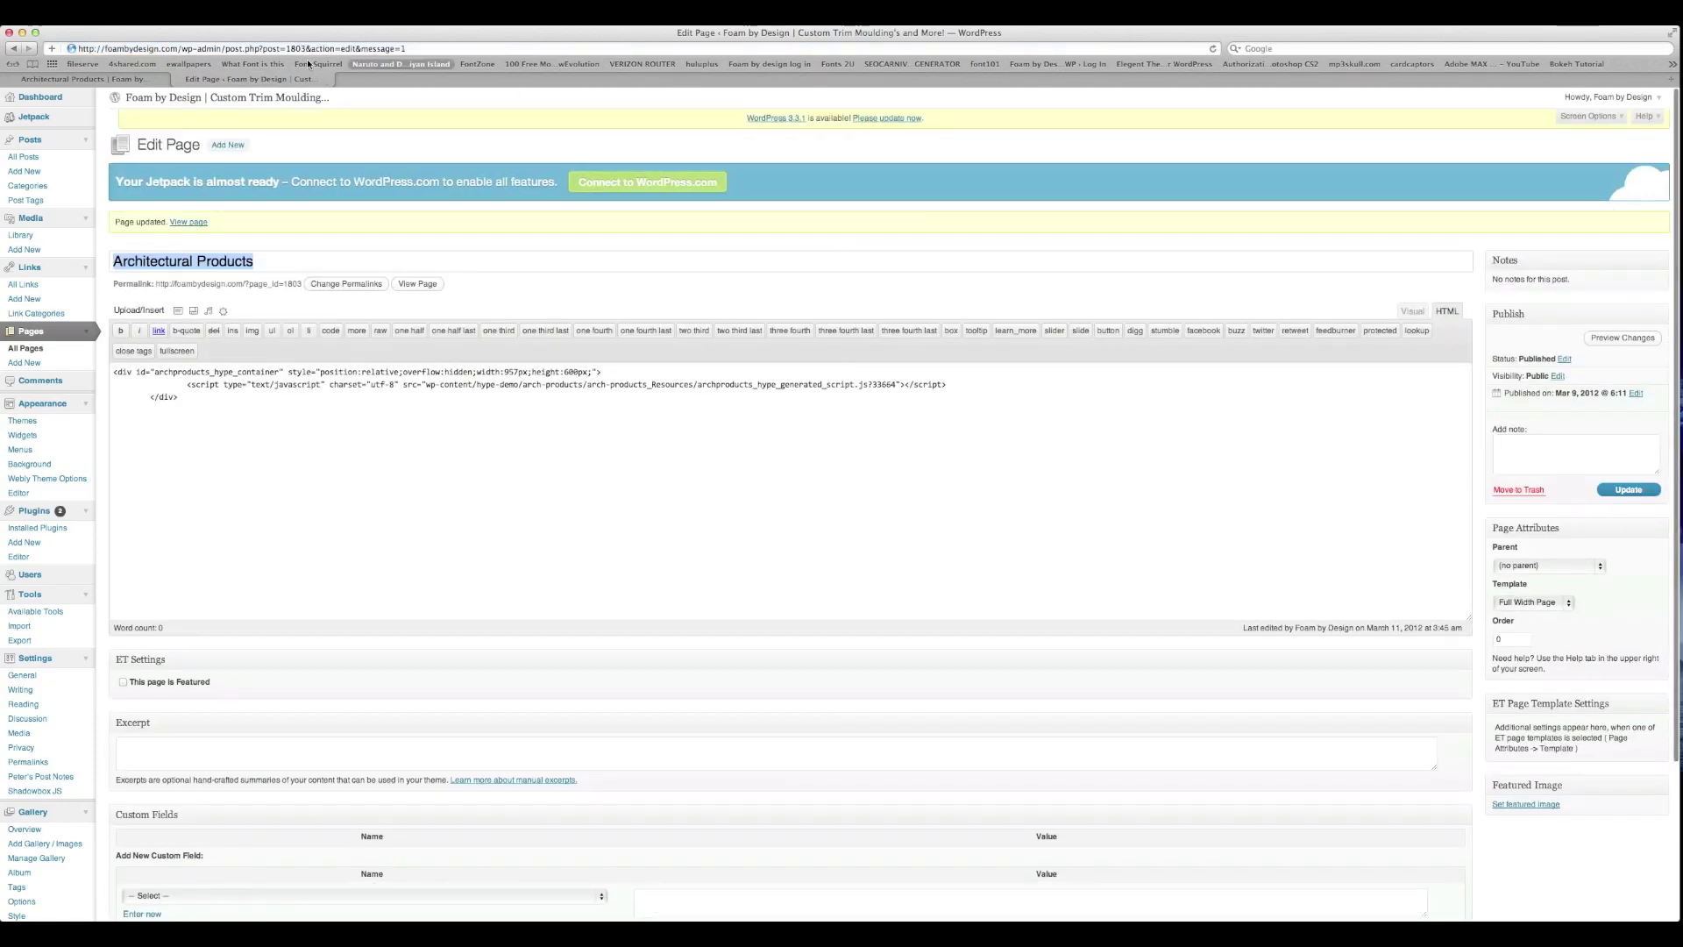
left_click(61, 80)
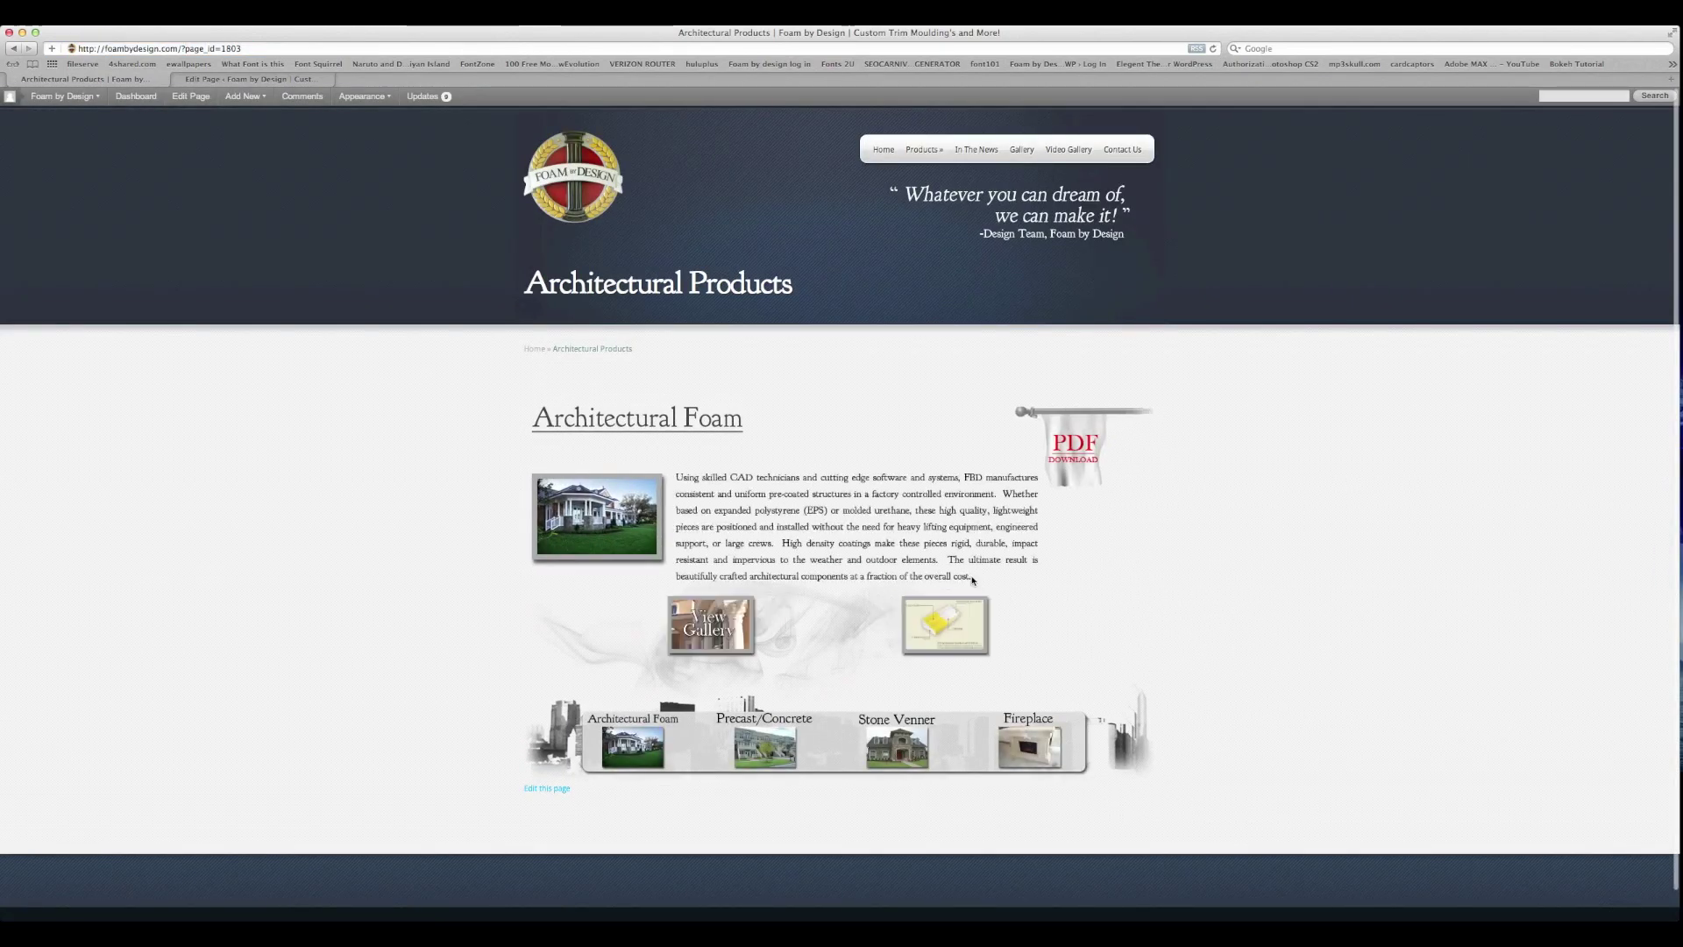
left_click(969, 627)
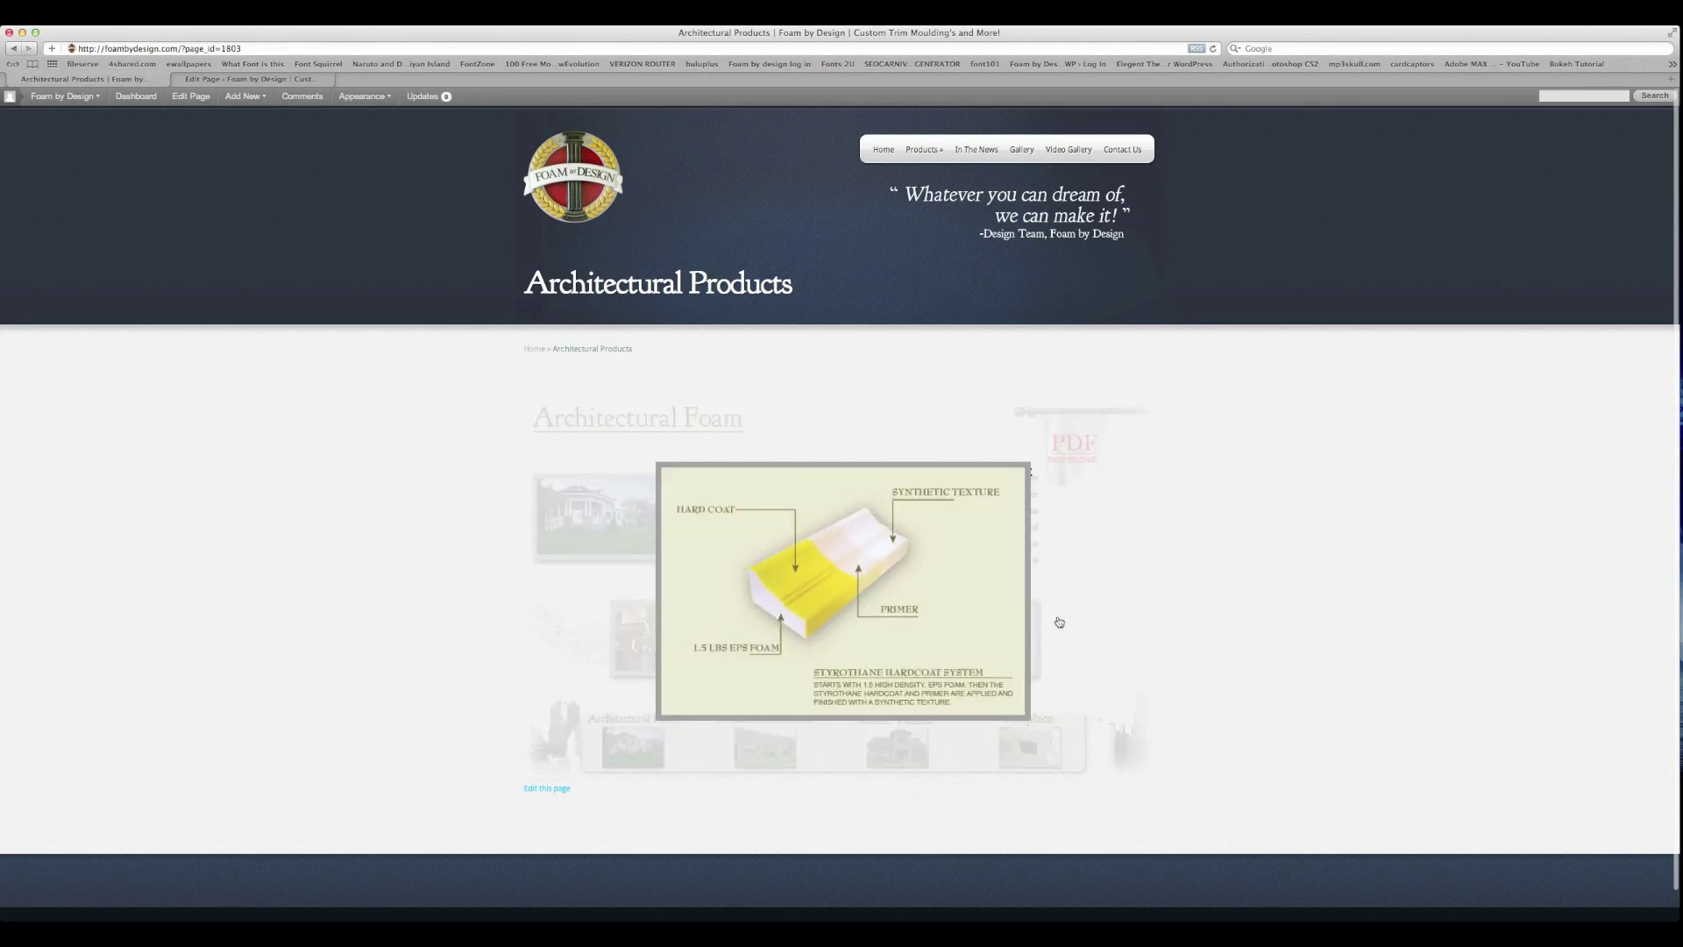
left_click(1059, 622)
left_click(765, 747)
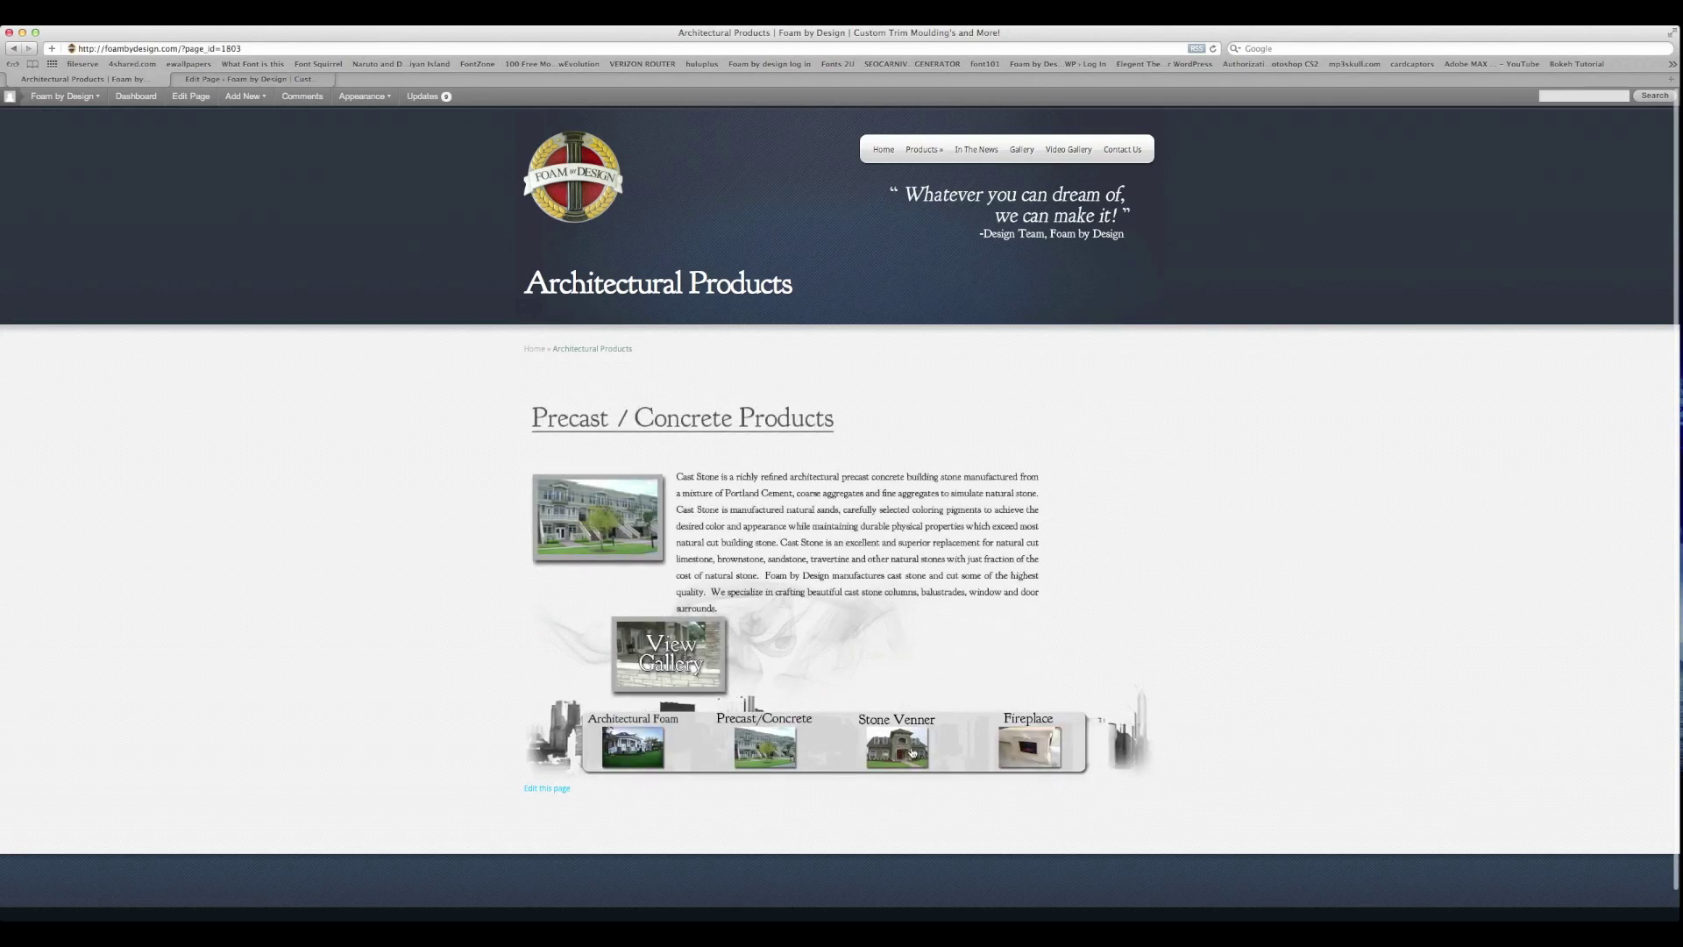
left_click(912, 752)
left_click(632, 746)
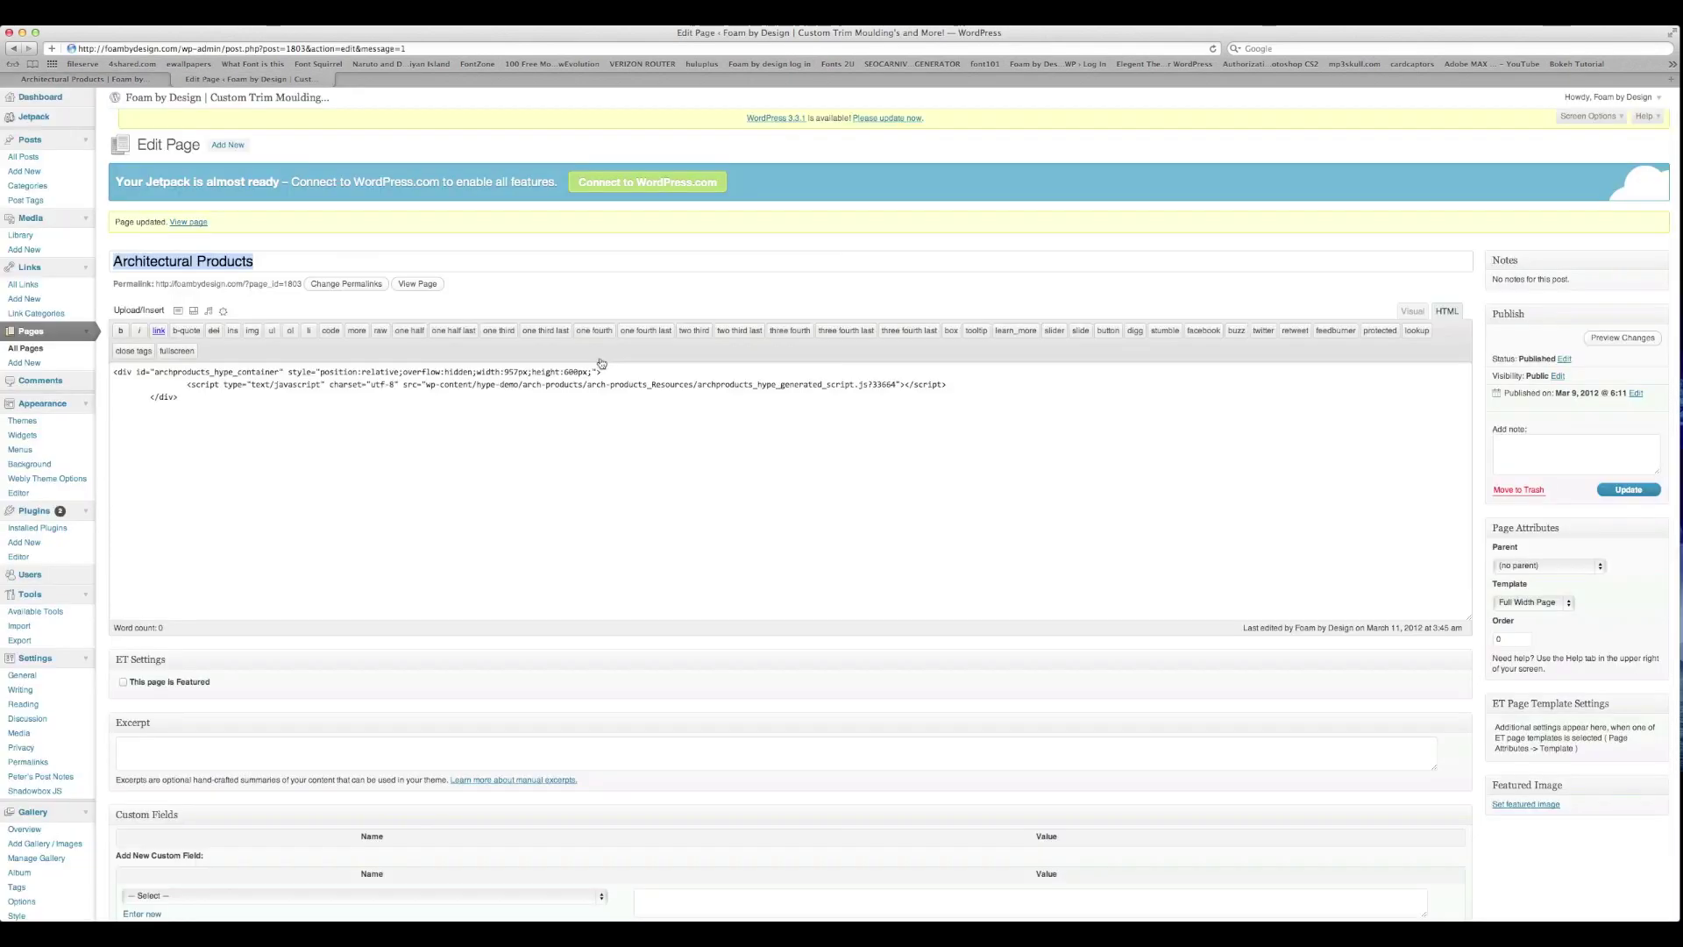
left_click(215, 79)
Toggle between Visual and HTML modes, update the emptied Architectural Products page, and view it live
left_click(1413, 312)
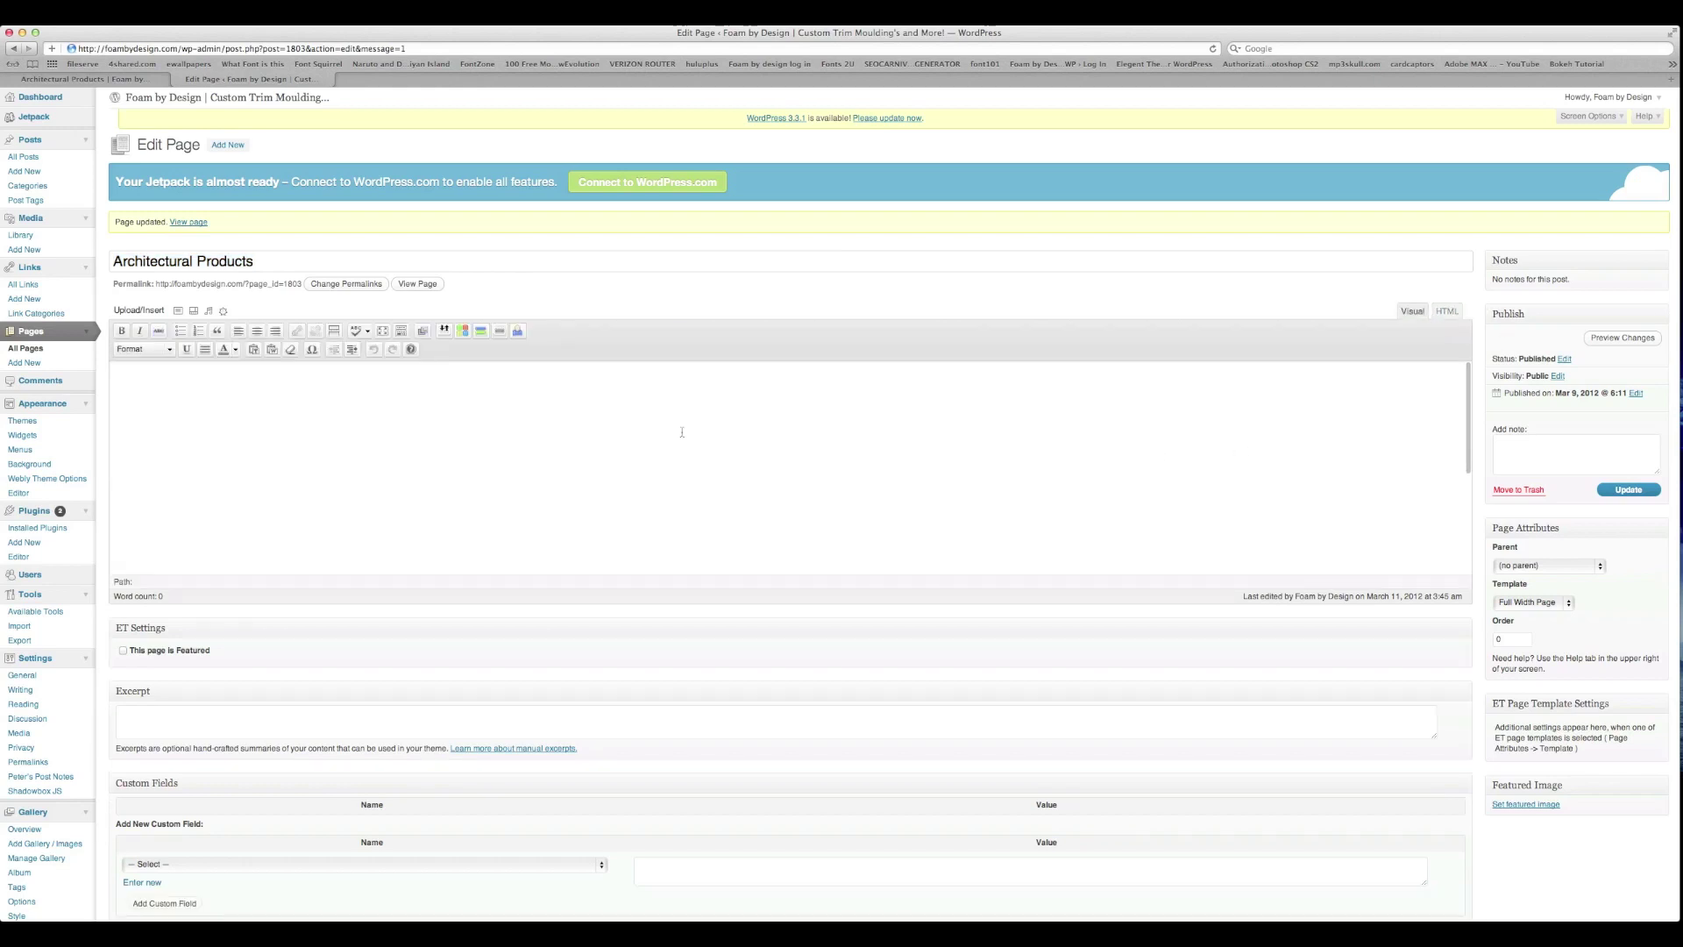
left_click(1446, 311)
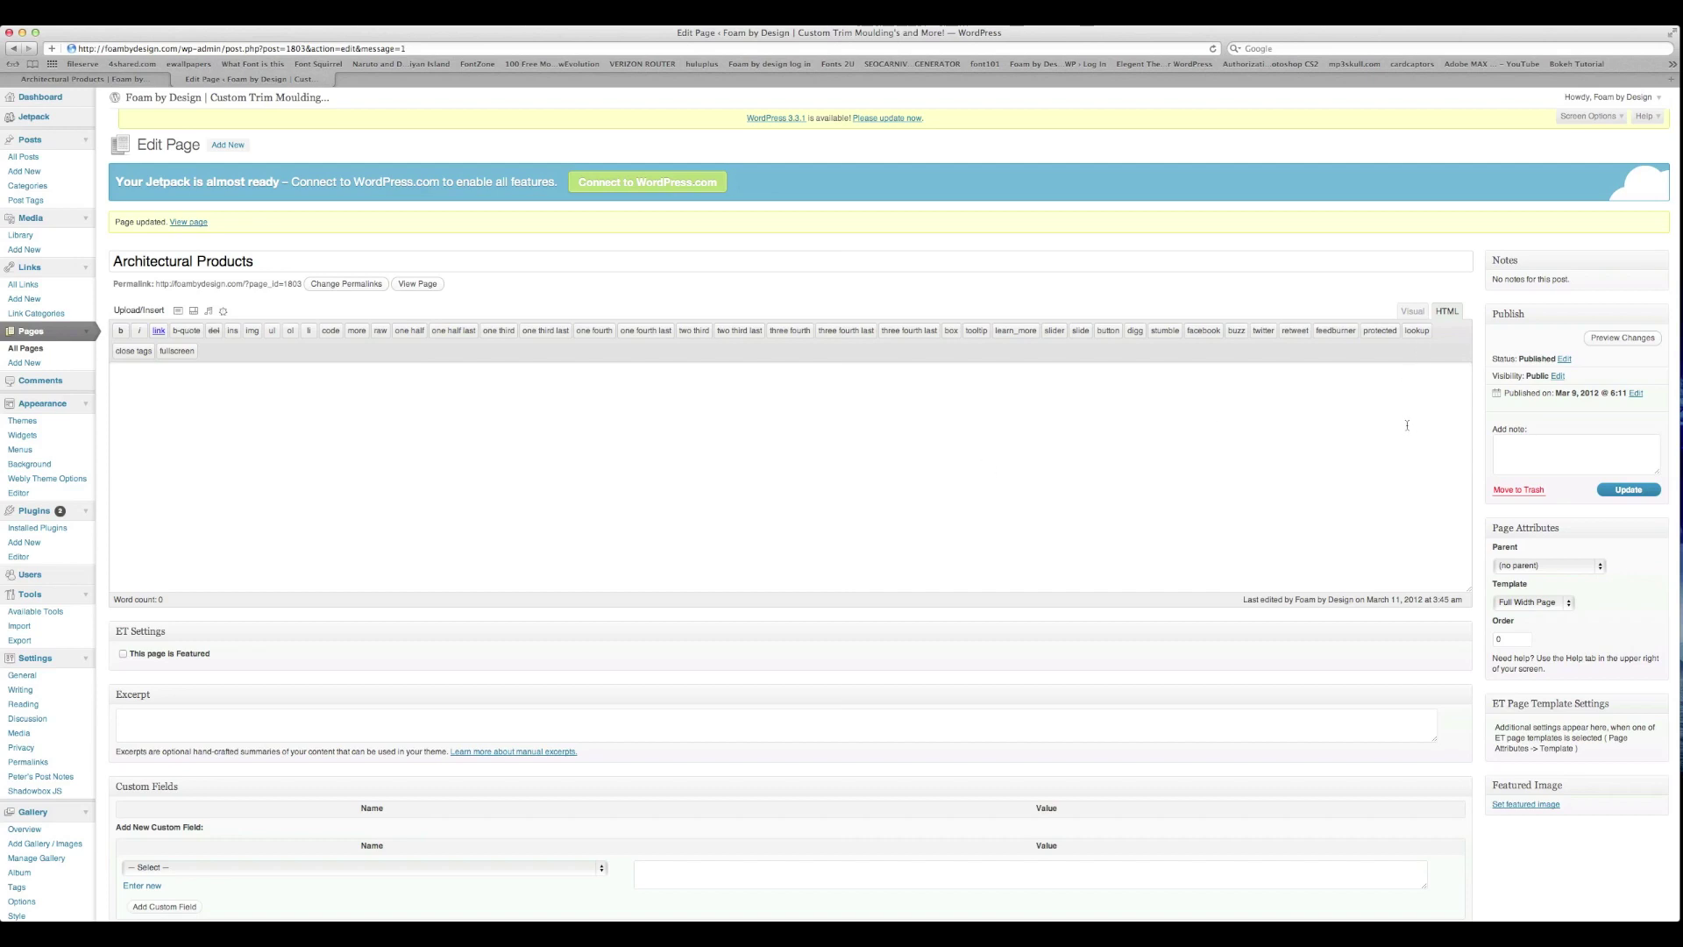
left_click(1412, 311)
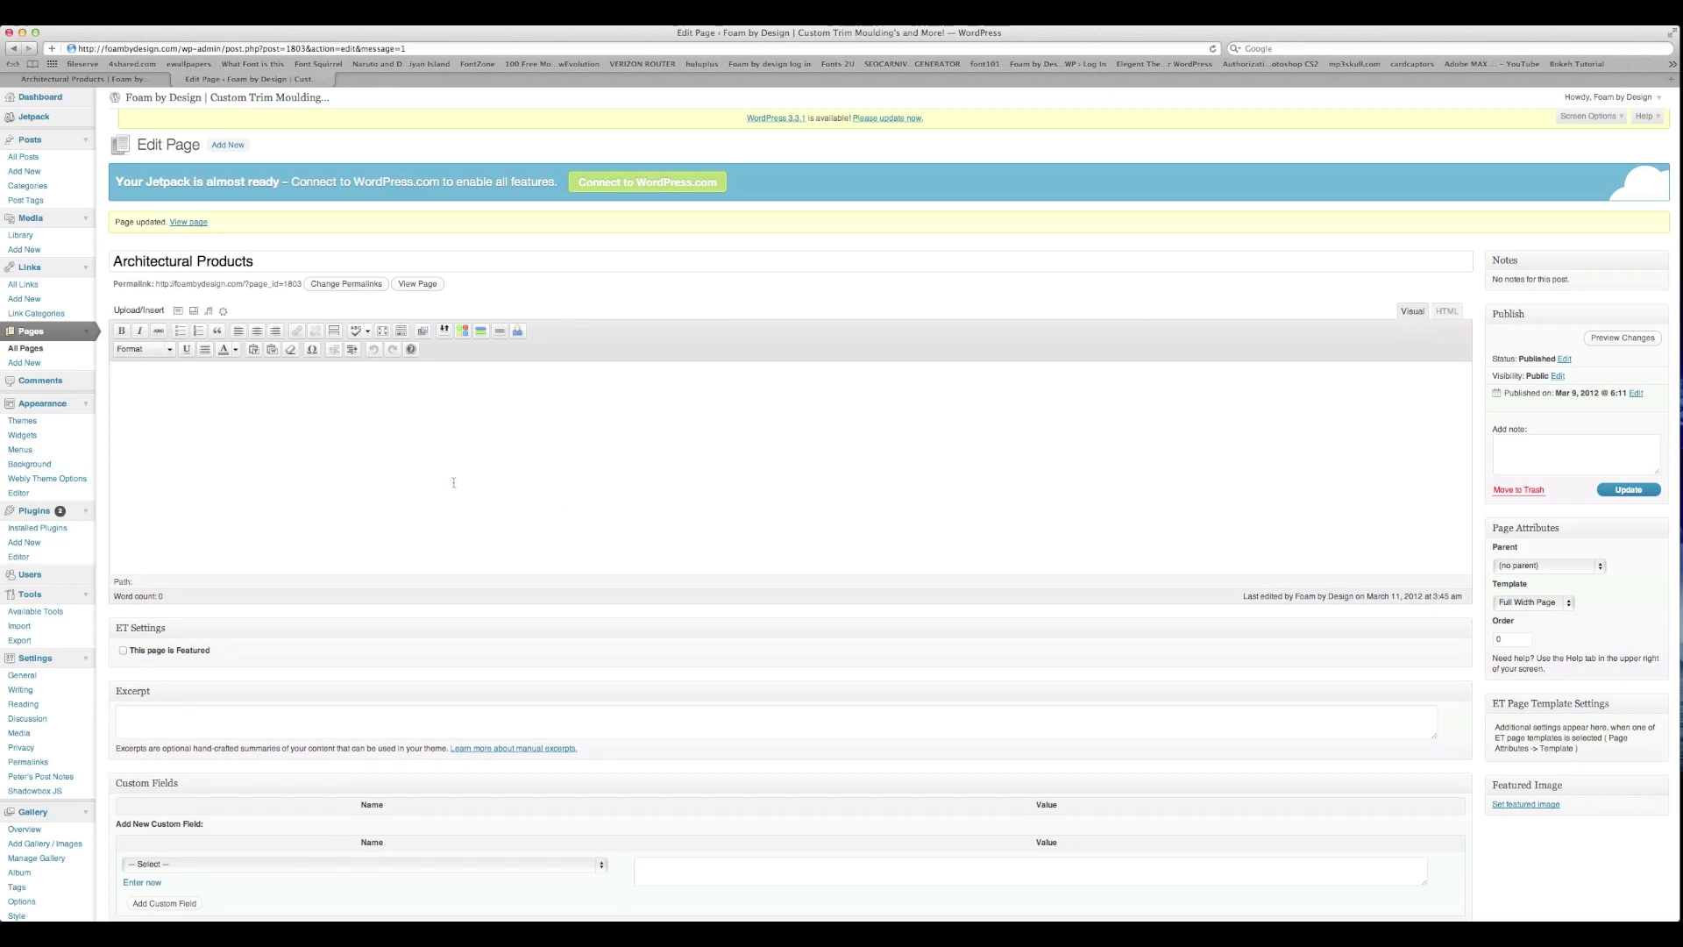
left_click(1629, 489)
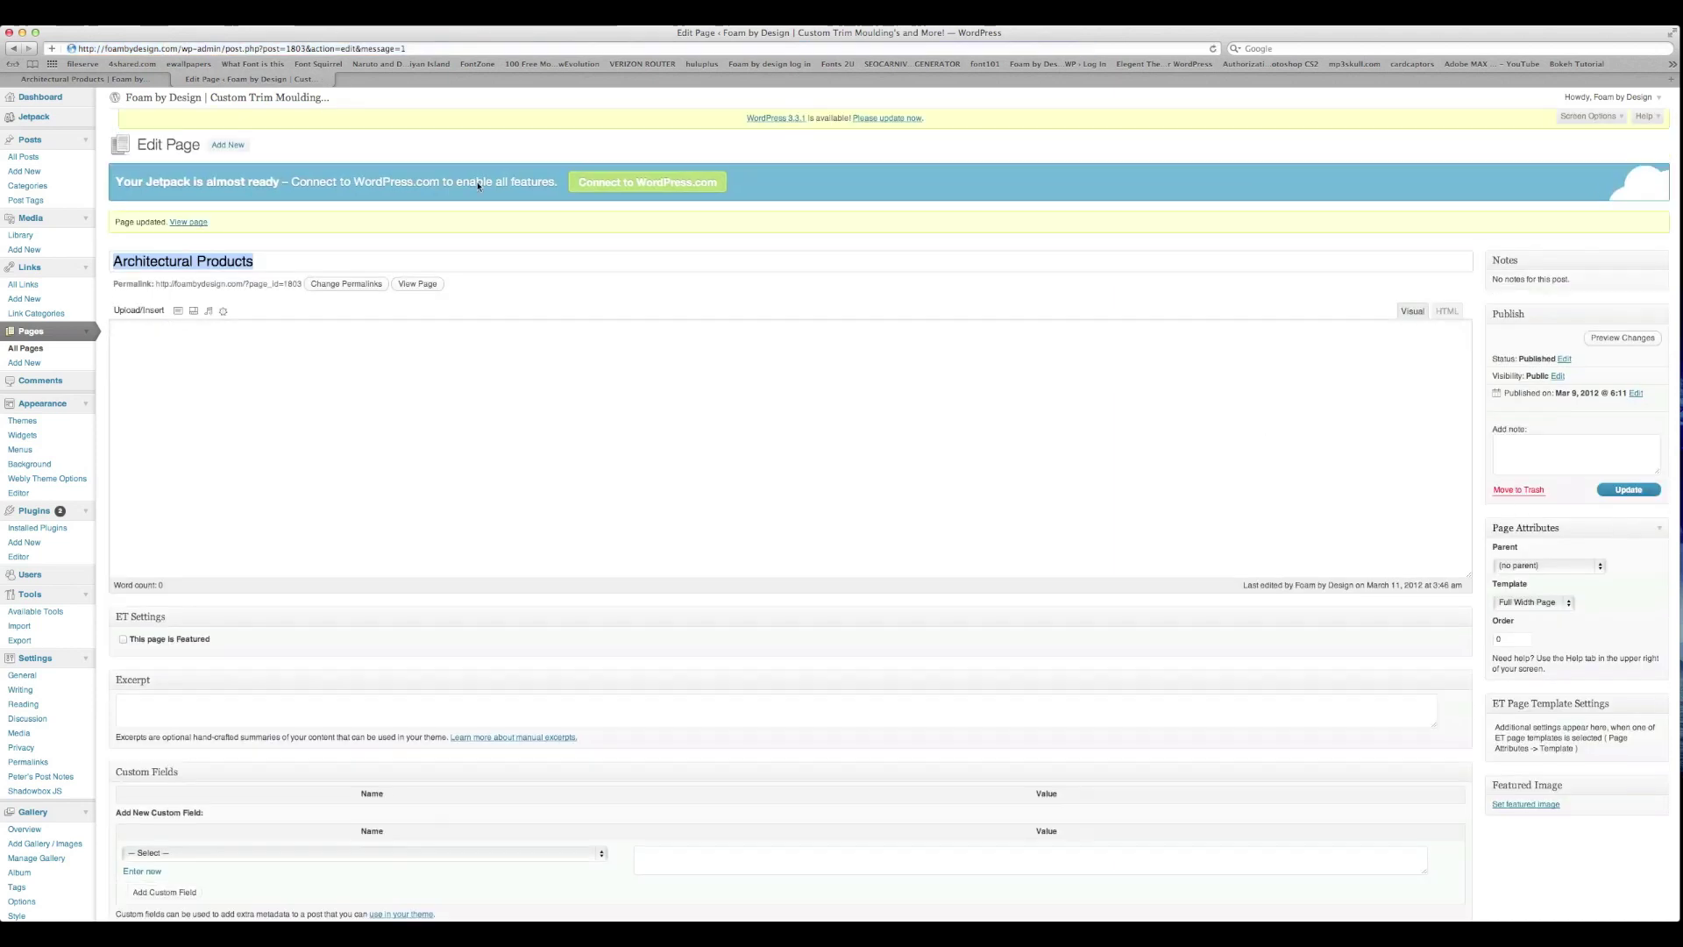
left_click(59, 78)
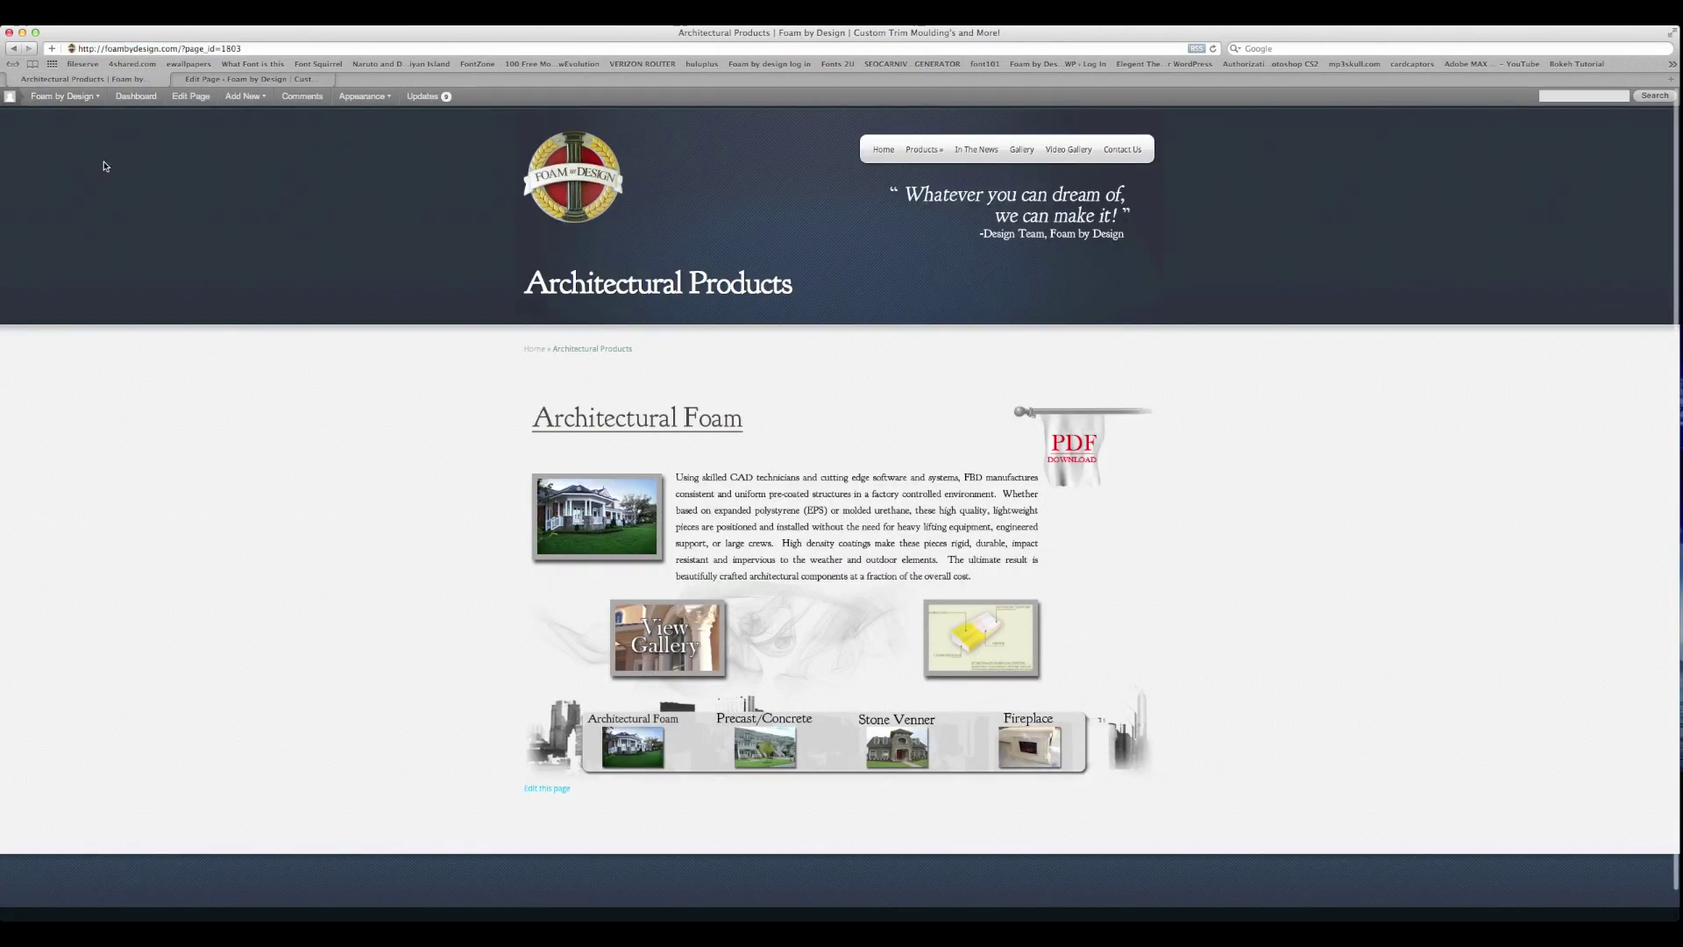
Reload the live page to confirm the animation is gone, then go back to the editor and start a new tab
left_click(1213, 48)
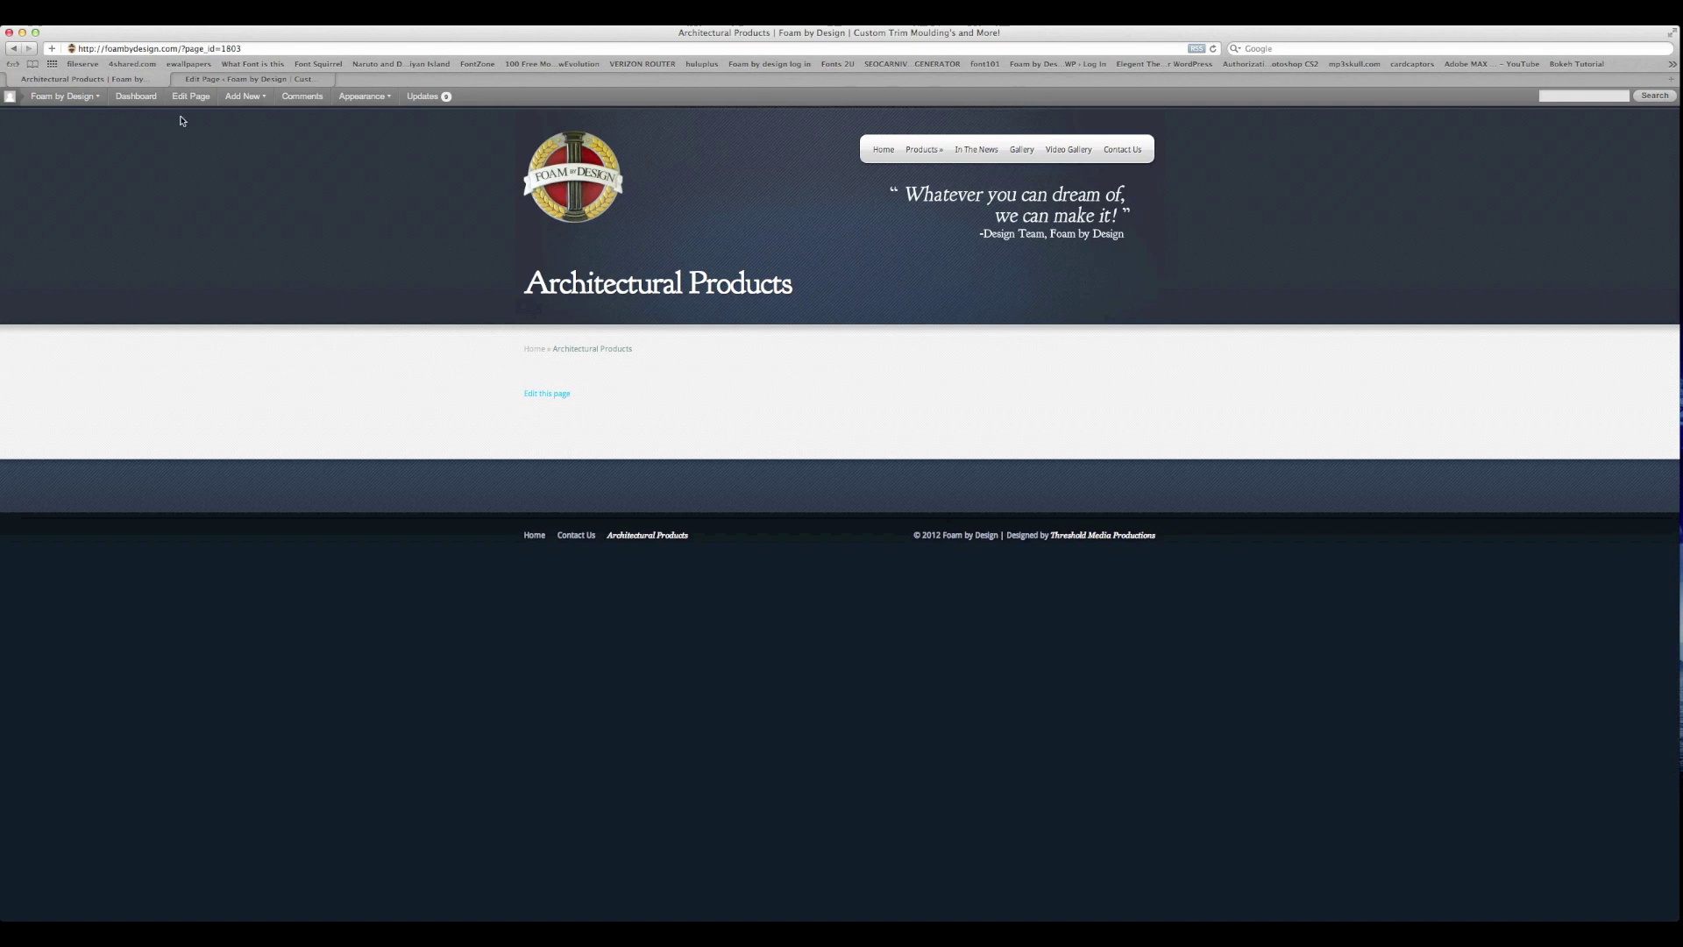
left_click(242, 79)
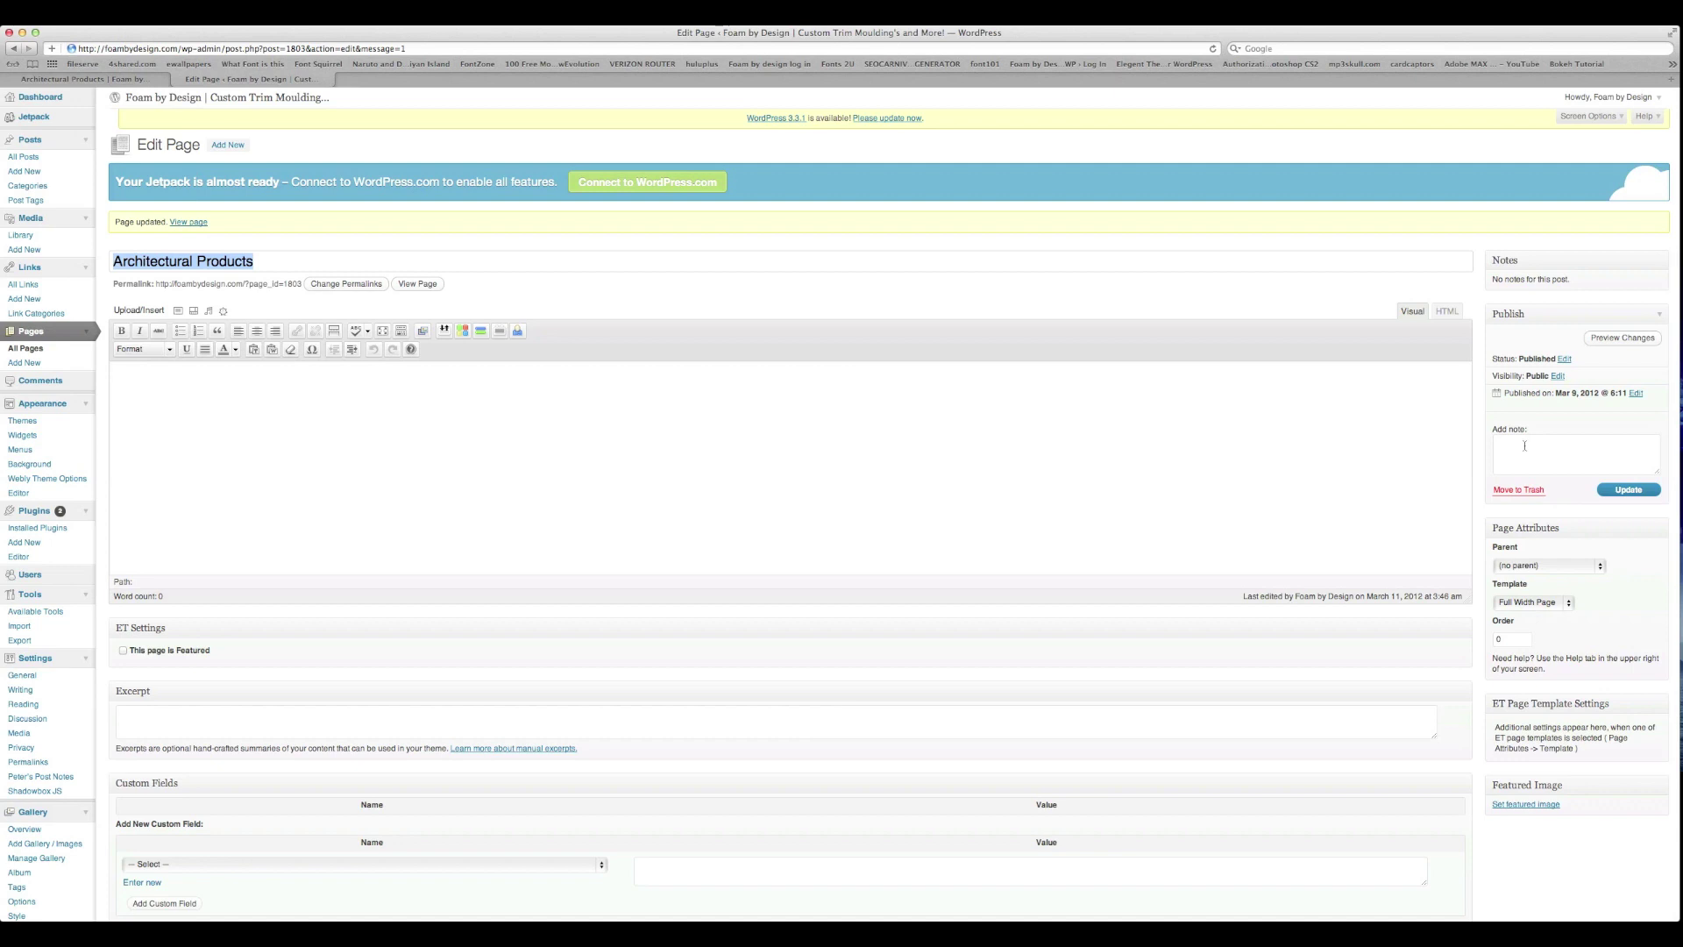
key("super+t")
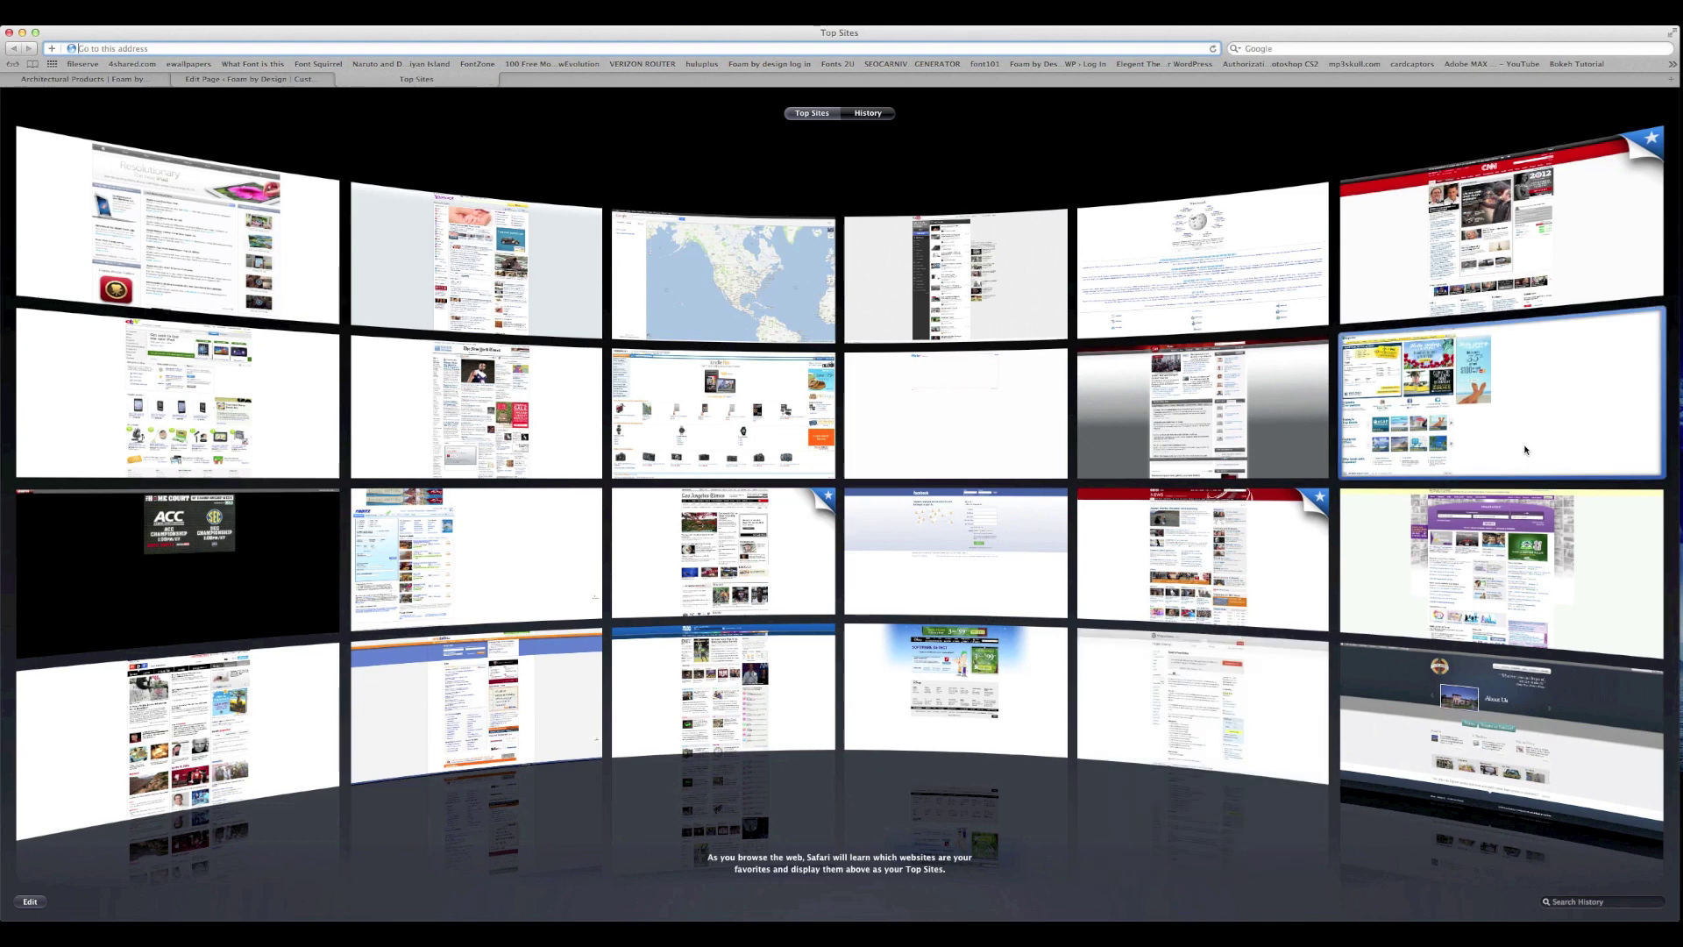
Load the Peter's Post Notes plugin page from the address-bar suggestion, then return to the page editor
type("p")
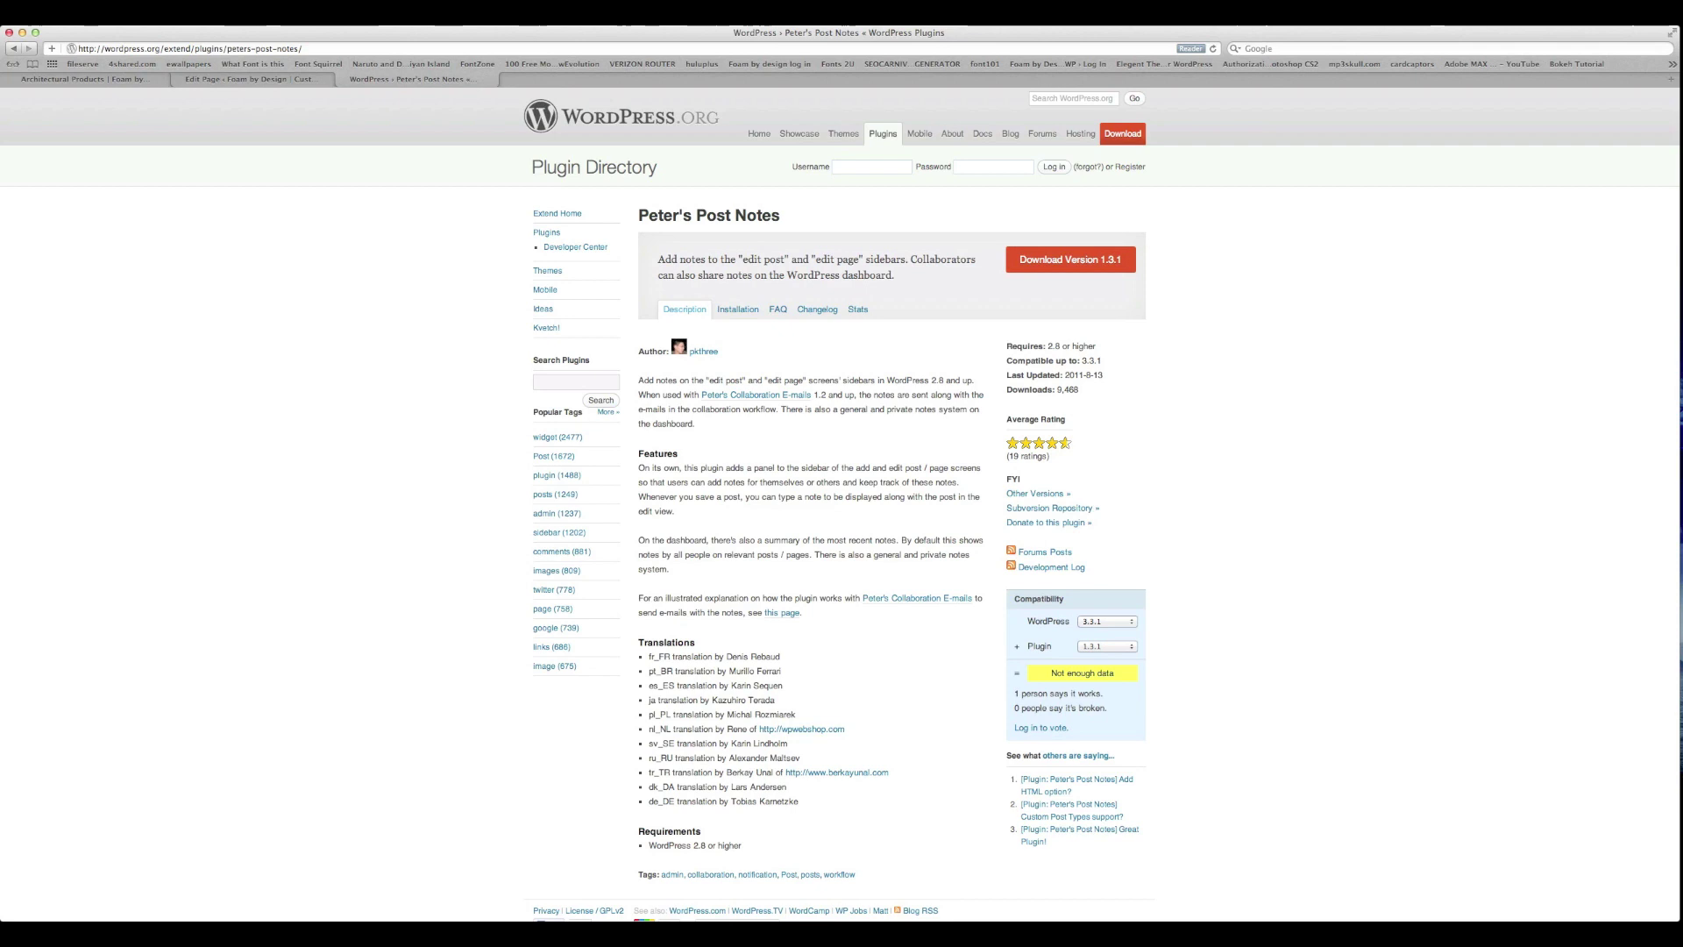
left_click(272, 81)
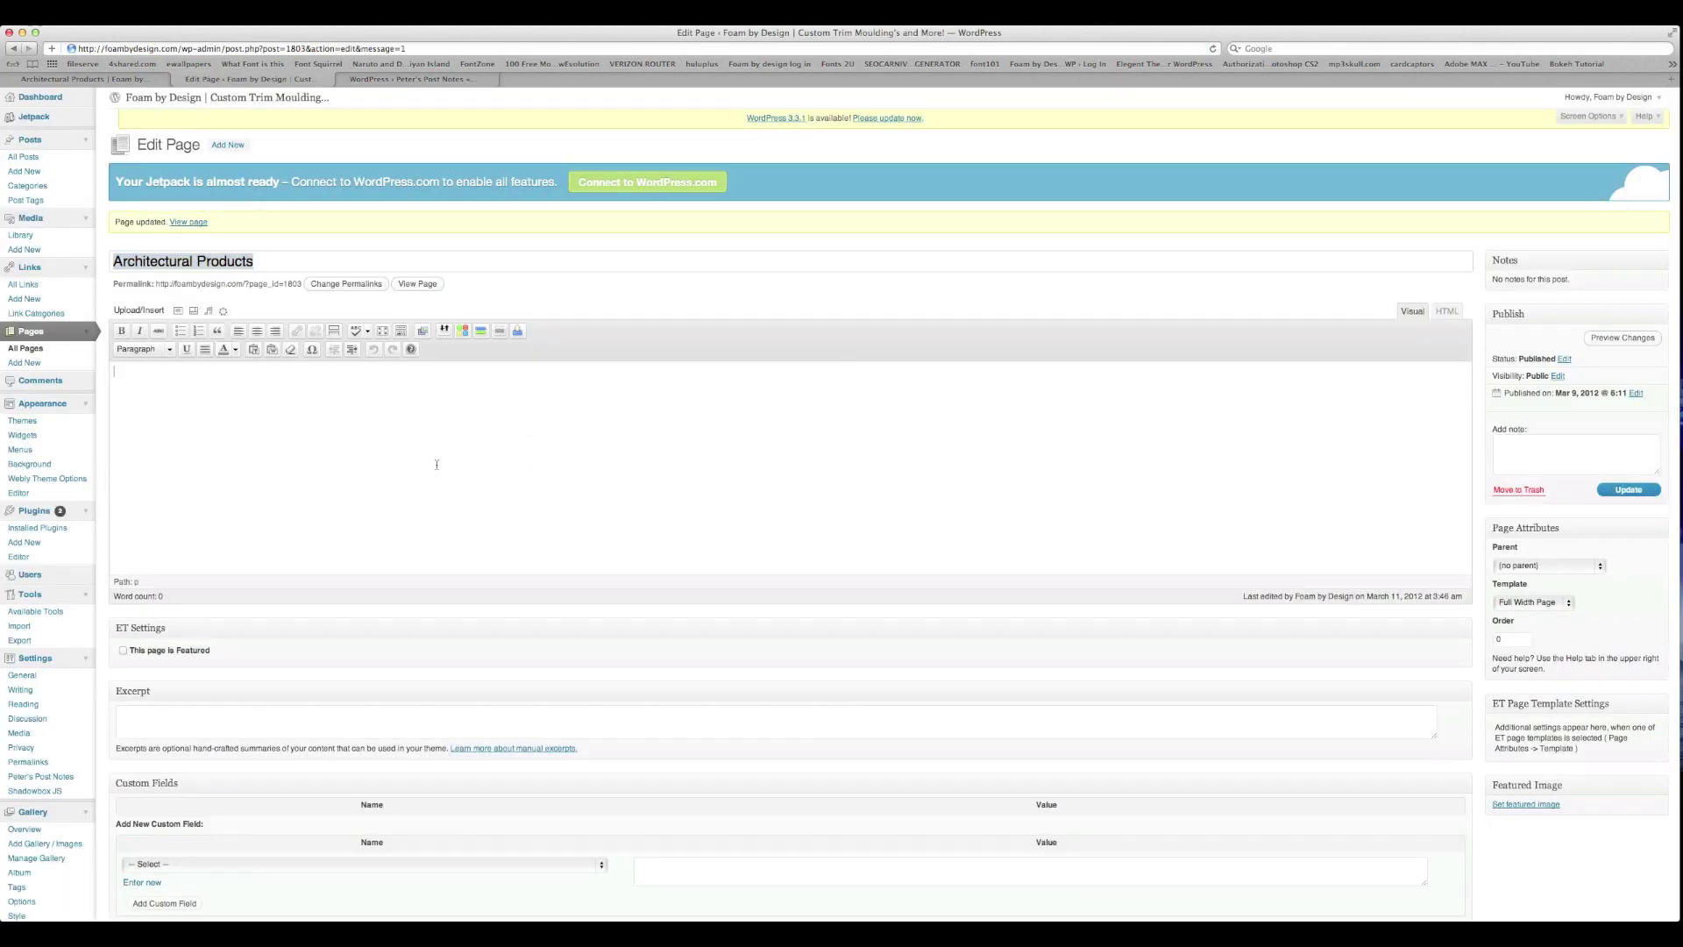
Paste the embed code back, prefix its script path with wp-content/hype-demp/arch-products/, and select it all
type("<div id=\"archproducts_hype_container\" style=\"position:relative;overflow:hidden;width:957px;height:600px;\"> \t\t<script type=\"text/javascript\" charset=\"utf-8\" src=\"arch-products_Resources/archproducts_hype_generated_script.js?33664\"></script> \t</div>")
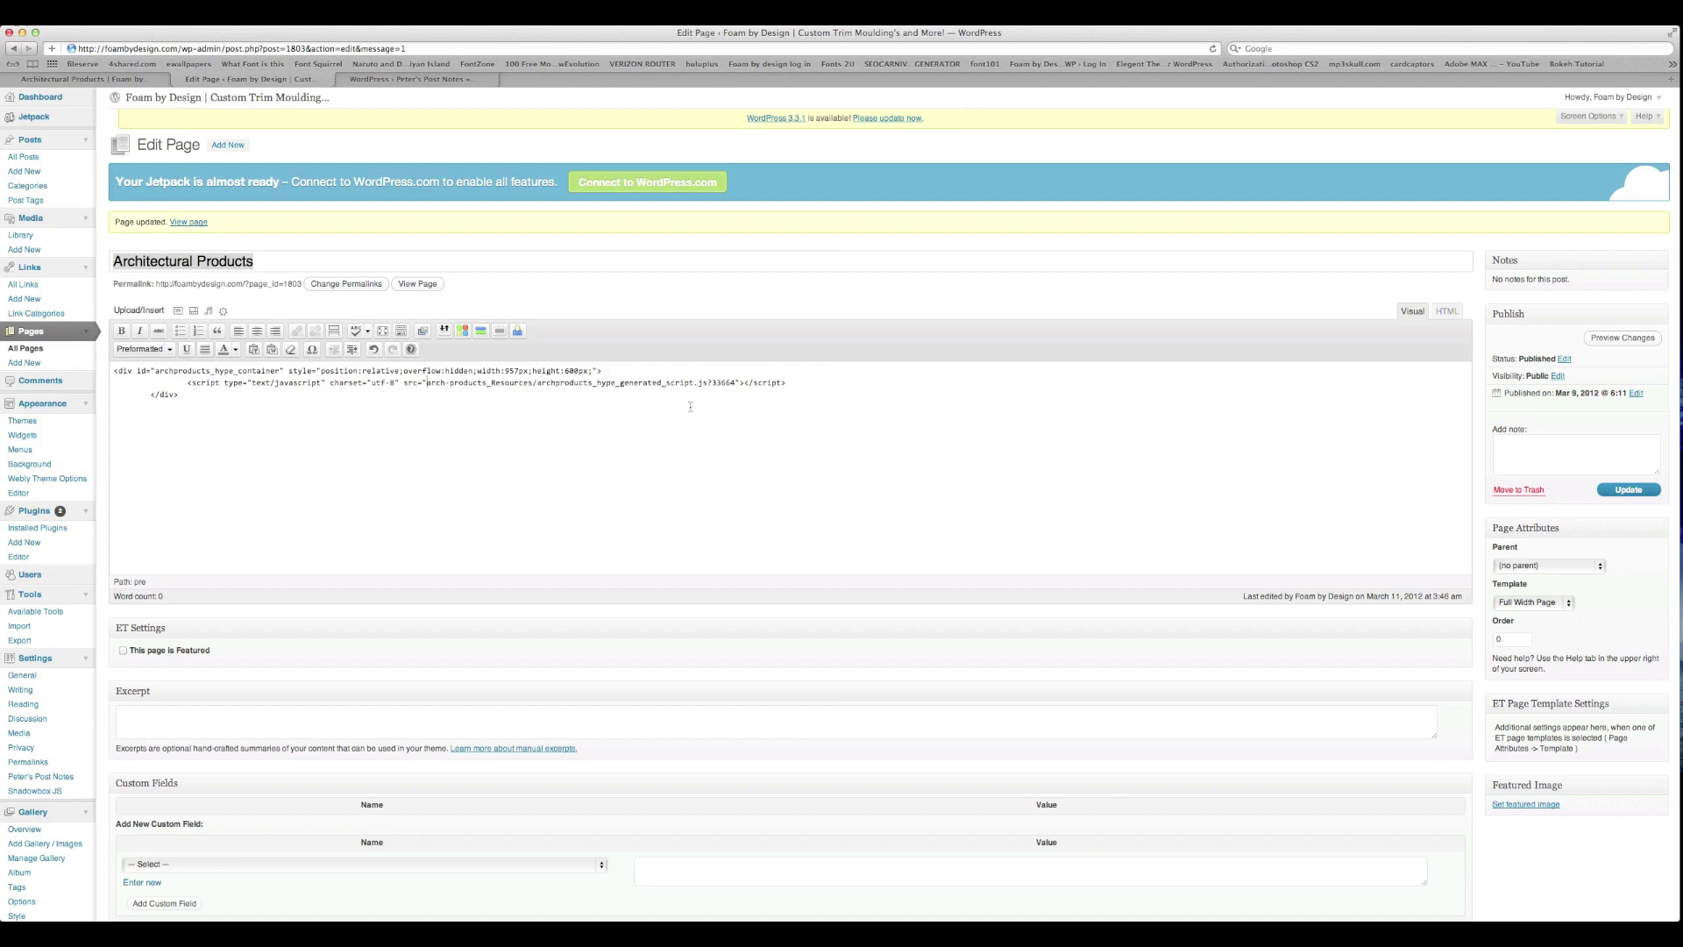
left_click(426, 383)
type("wp-")
type("content")
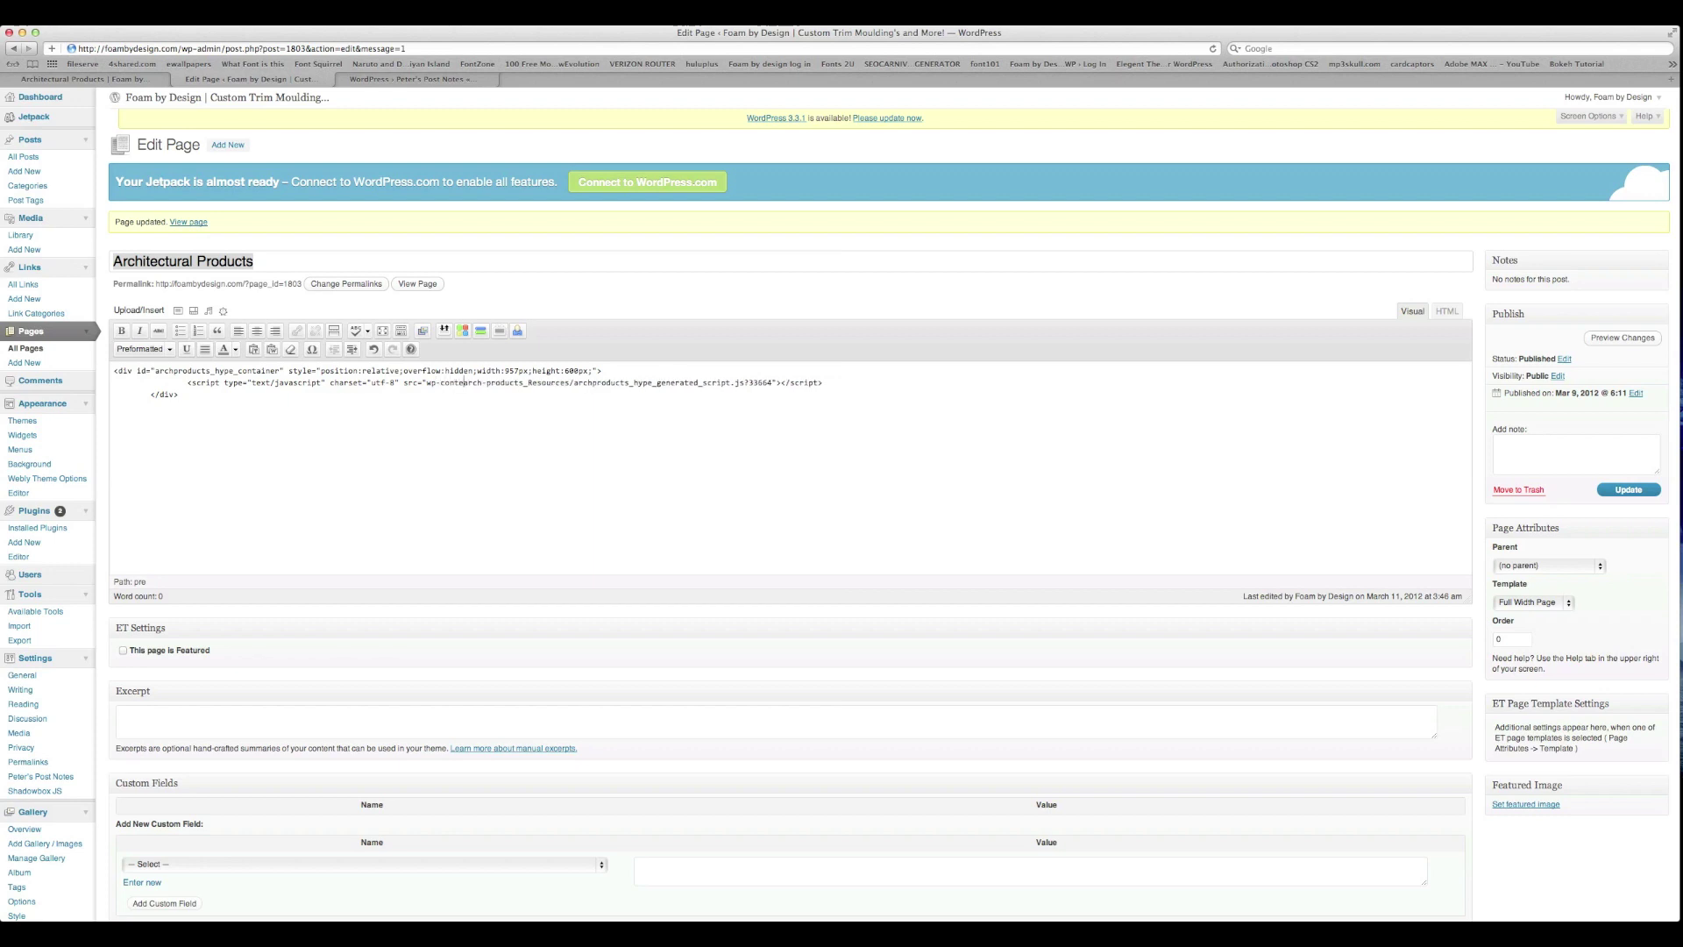
type("/")
type("hype-demp/arch-")
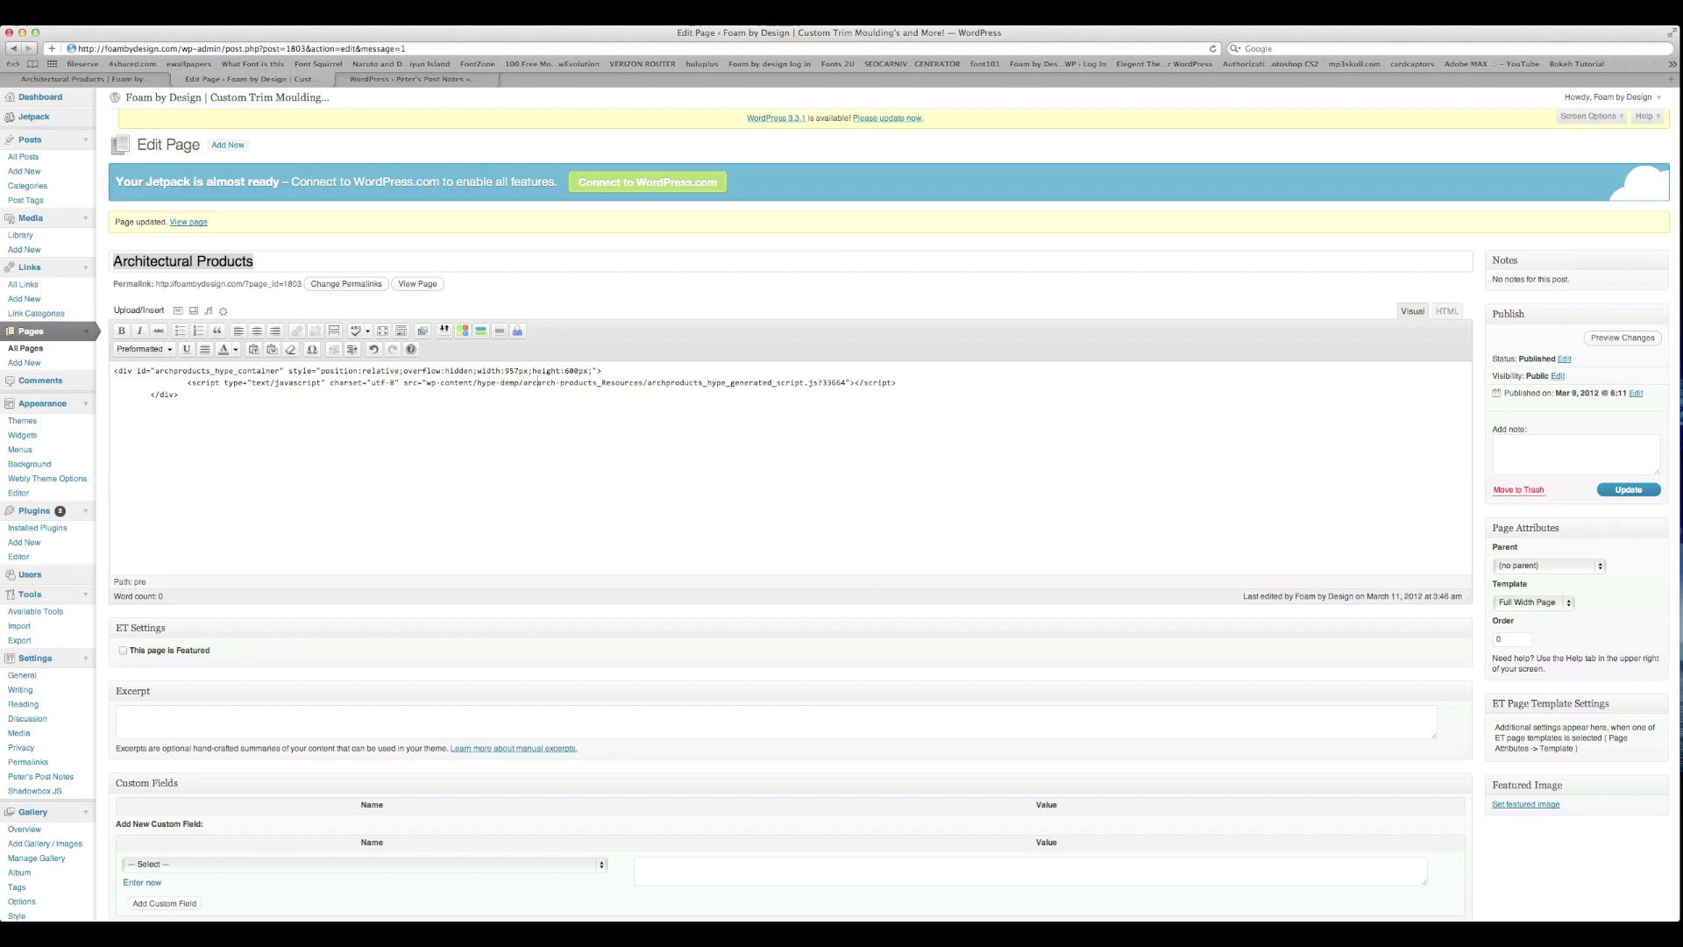
type("products/")
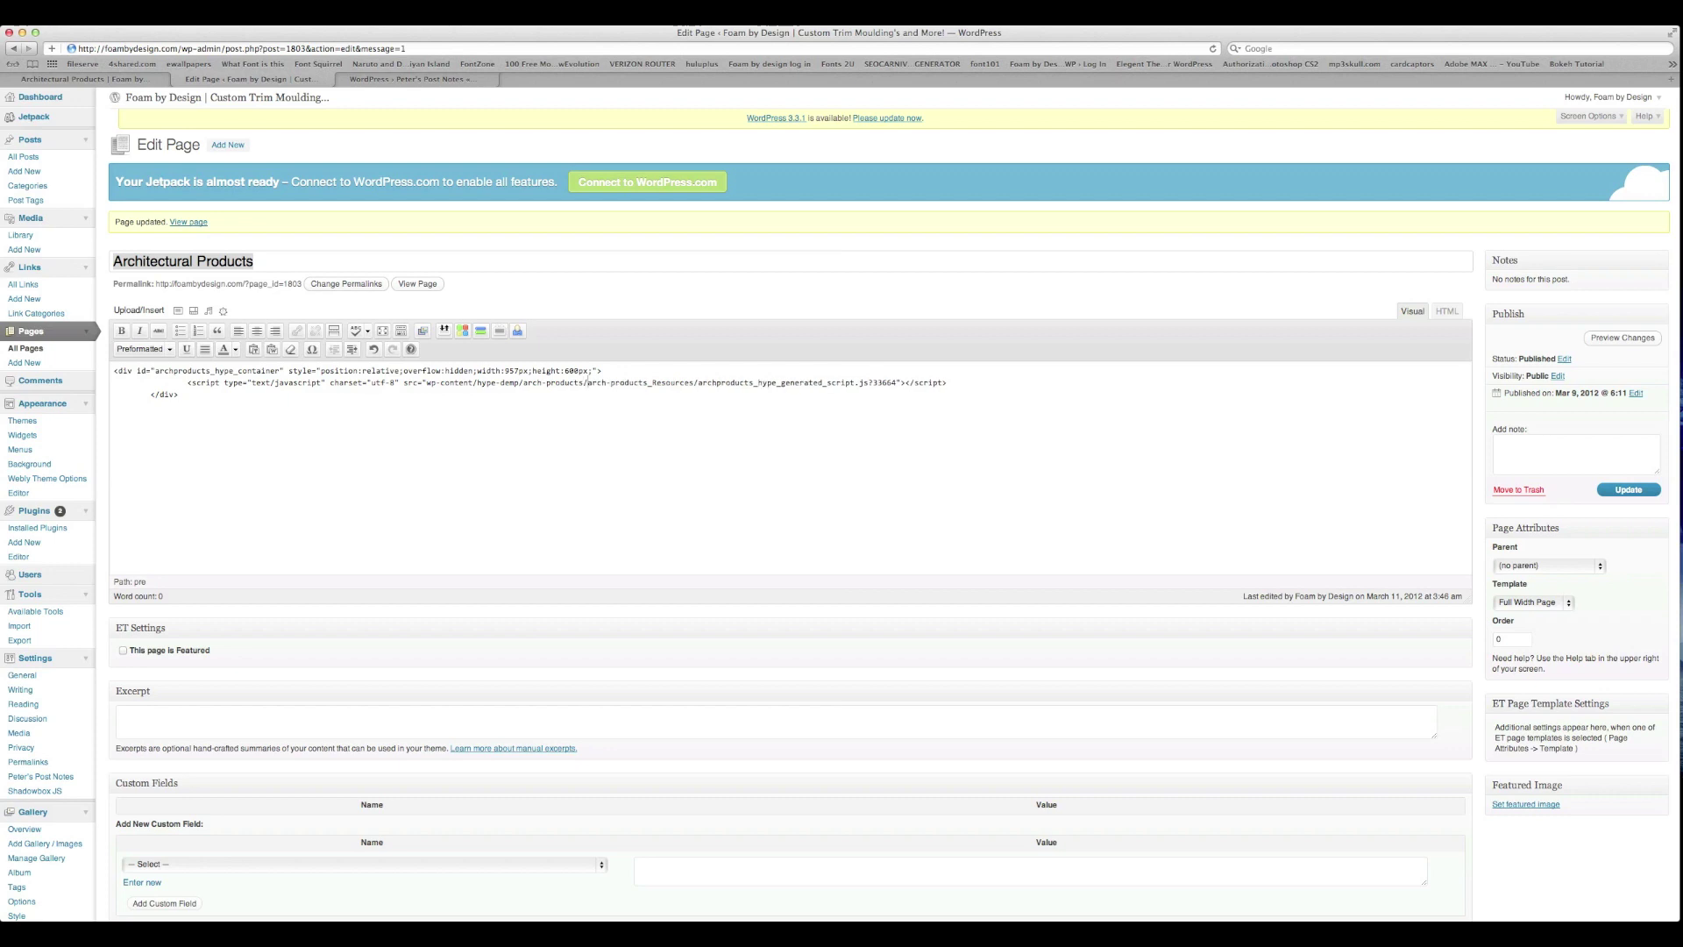
key("super+a")
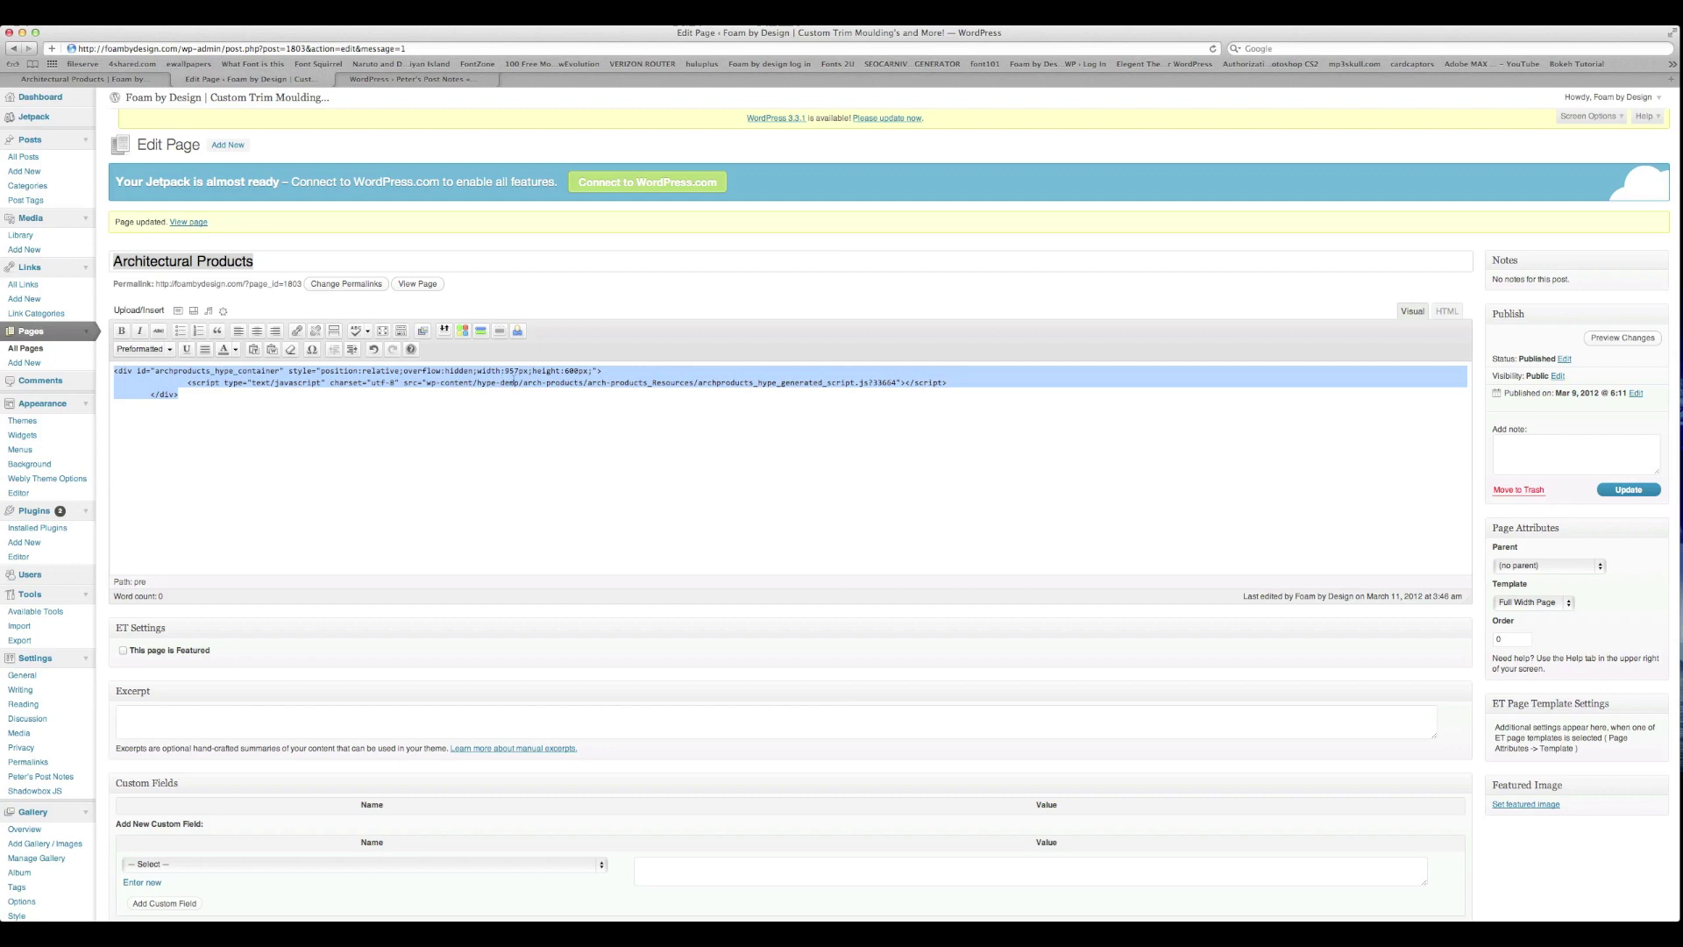
Copy the embed code into a new page note labelled 'hype code used:', update, and view the live page
right_click(514, 383)
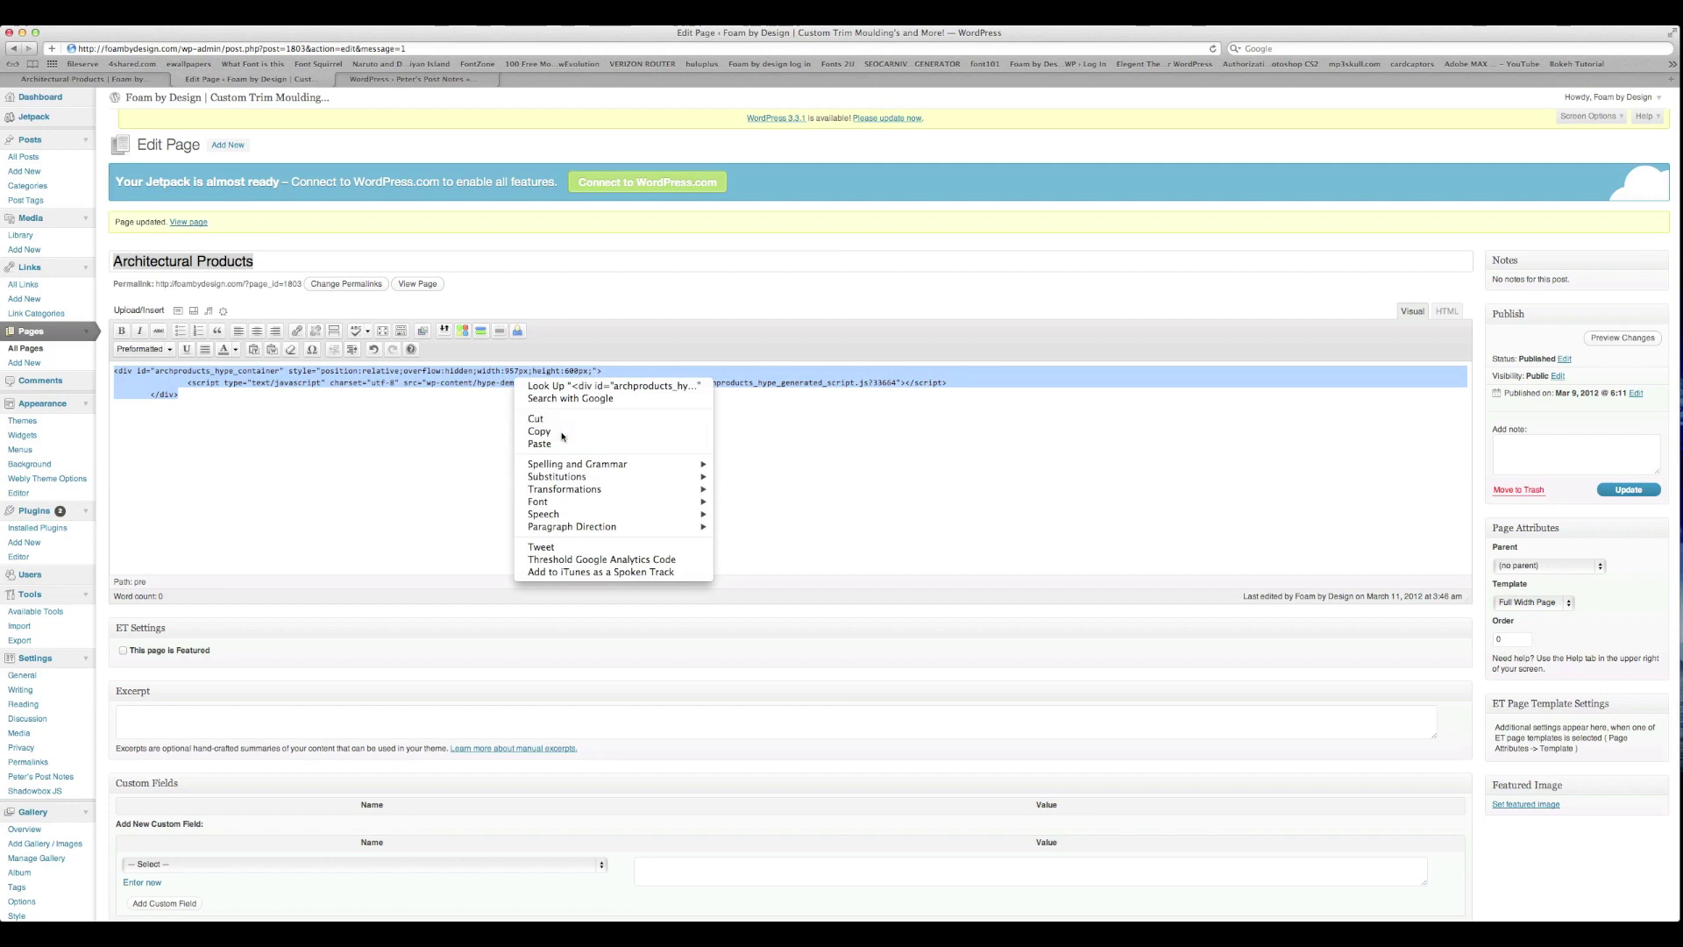
left_click(563, 431)
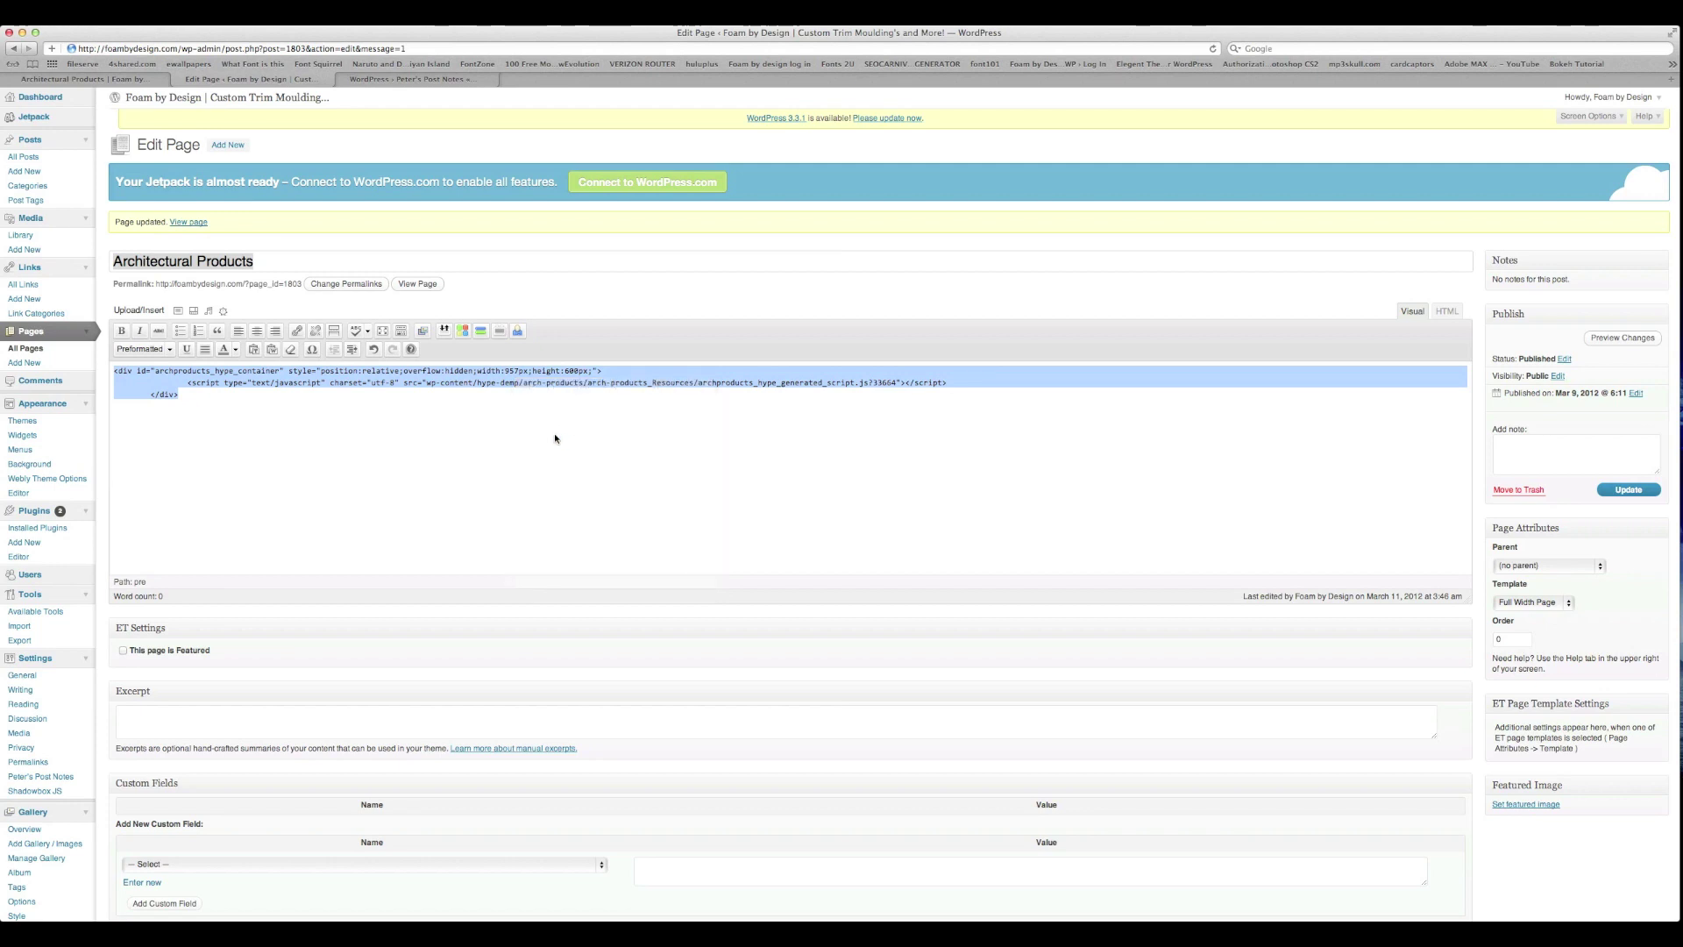
left_click(1518, 448)
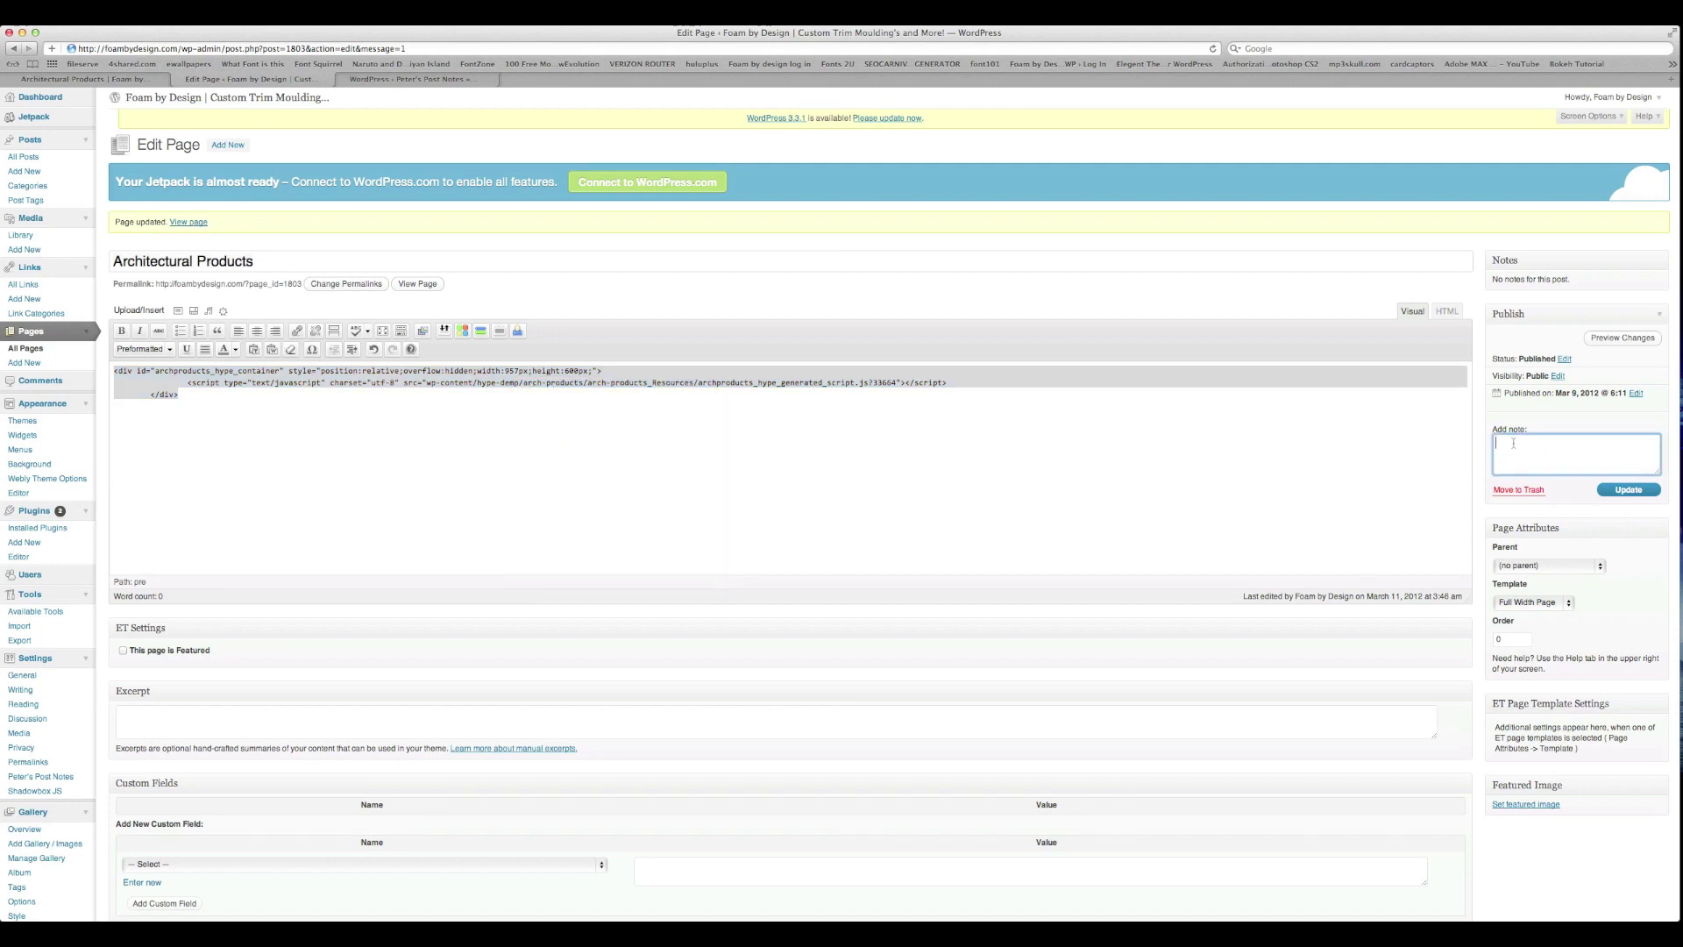
type("hype code used:")
key("super+v")
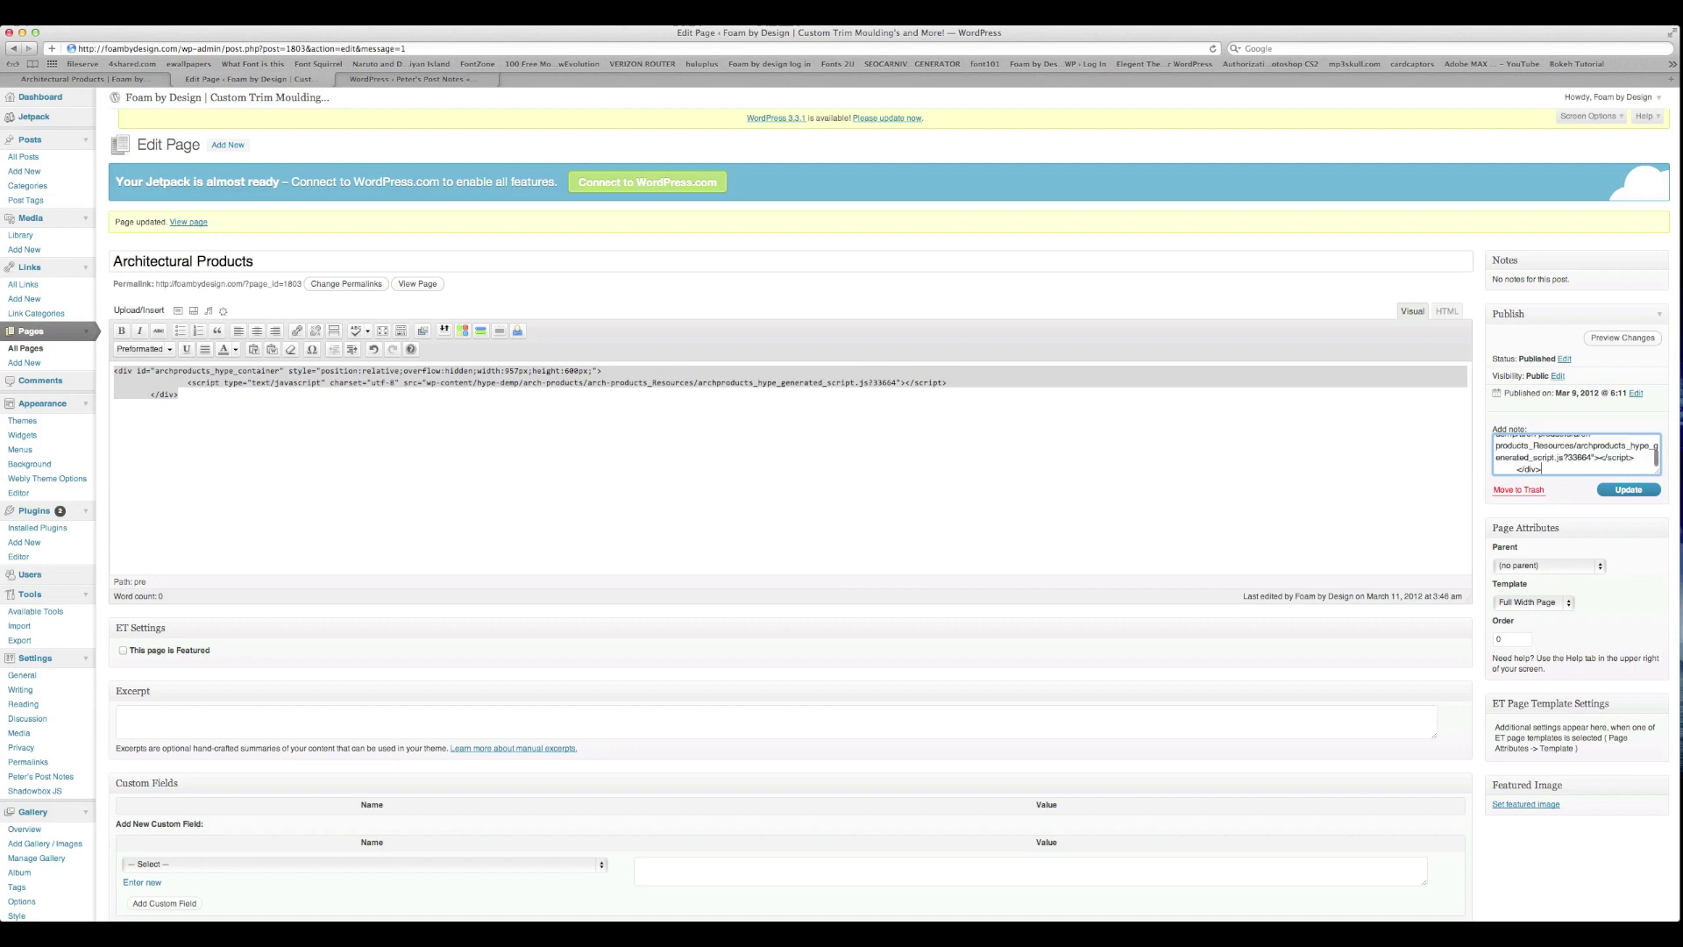
left_click(1628, 491)
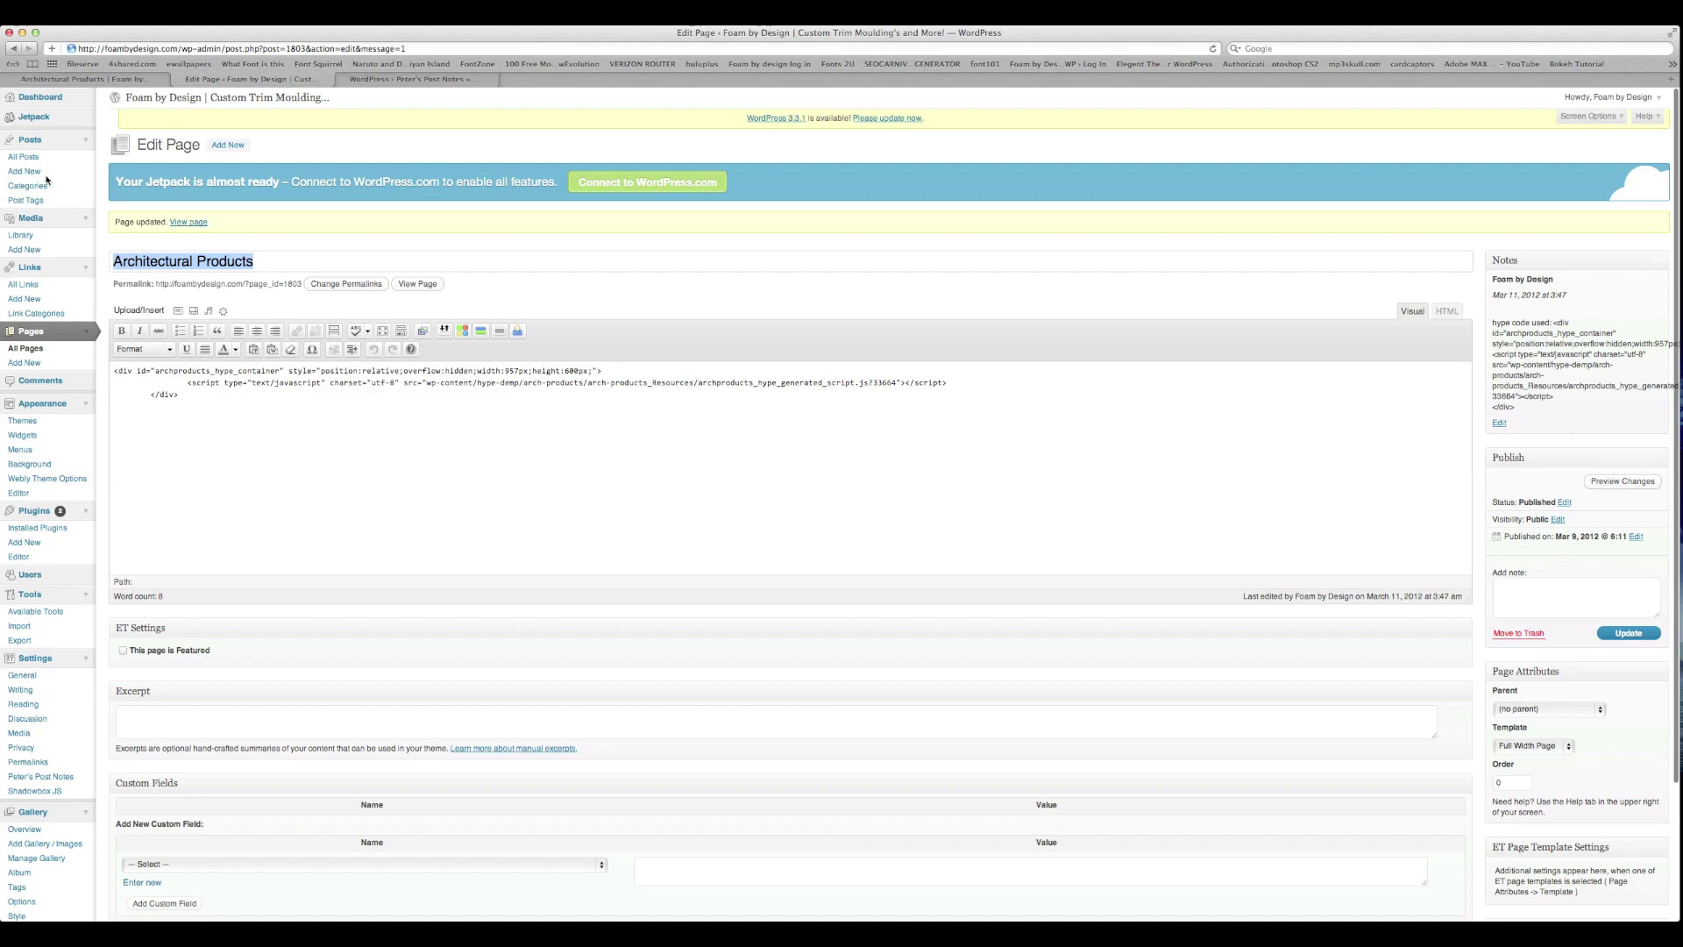
left_click(97, 79)
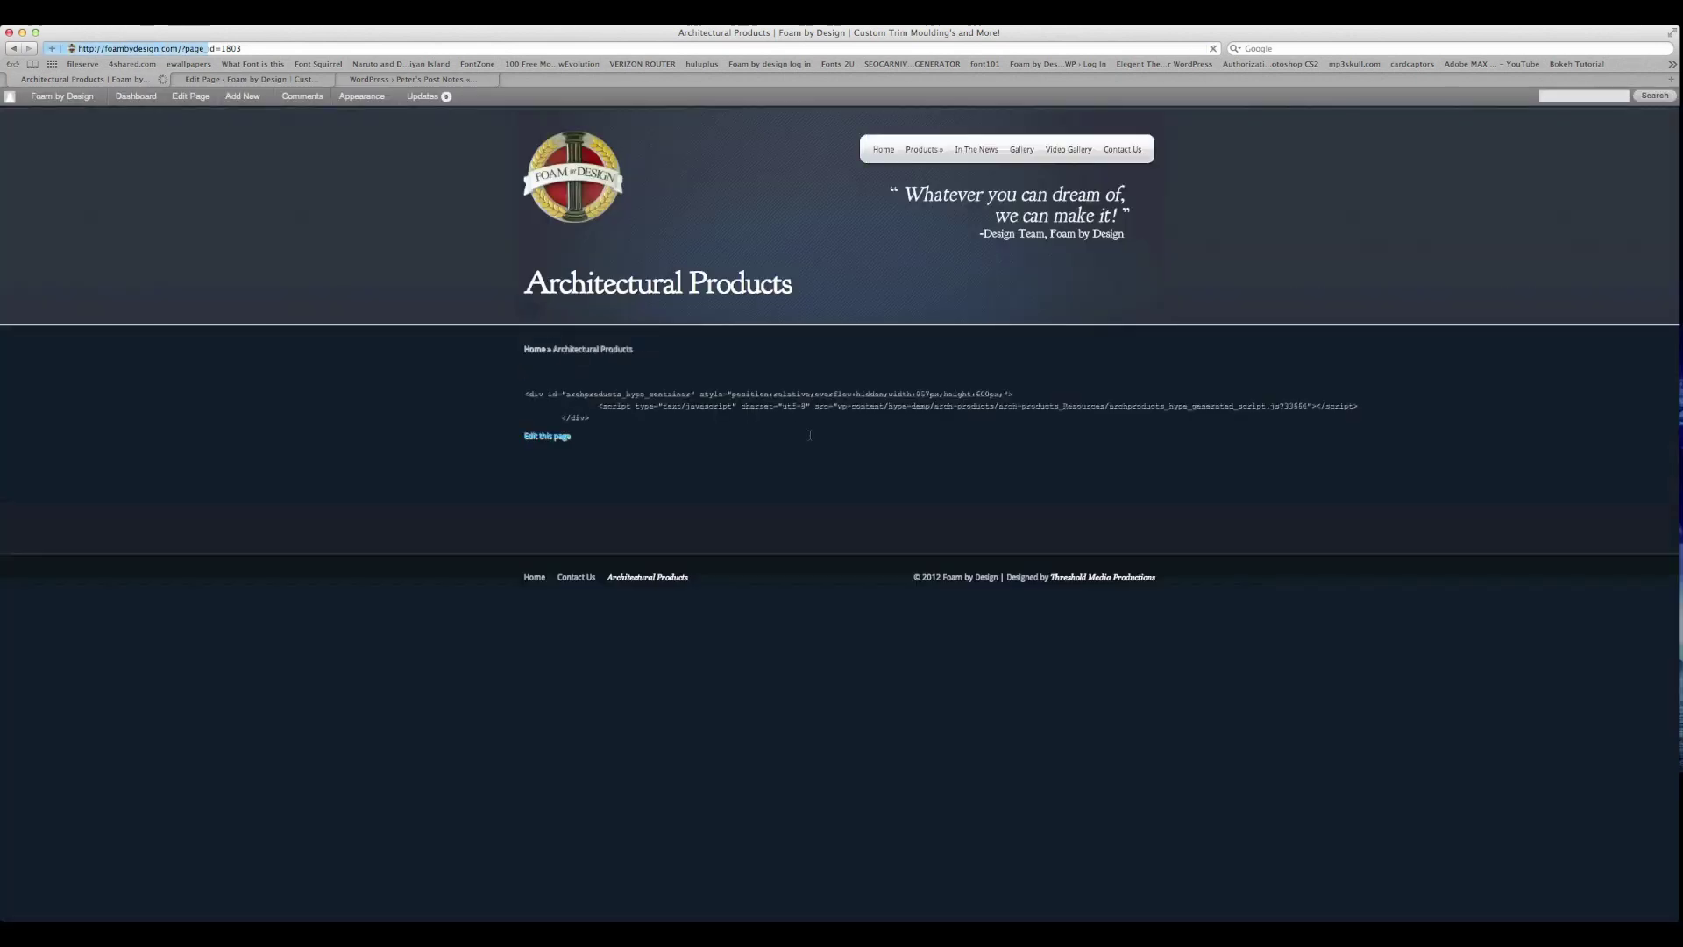
Return to the Architectural Products editor and place the caret in the page content
left_click(285, 81)
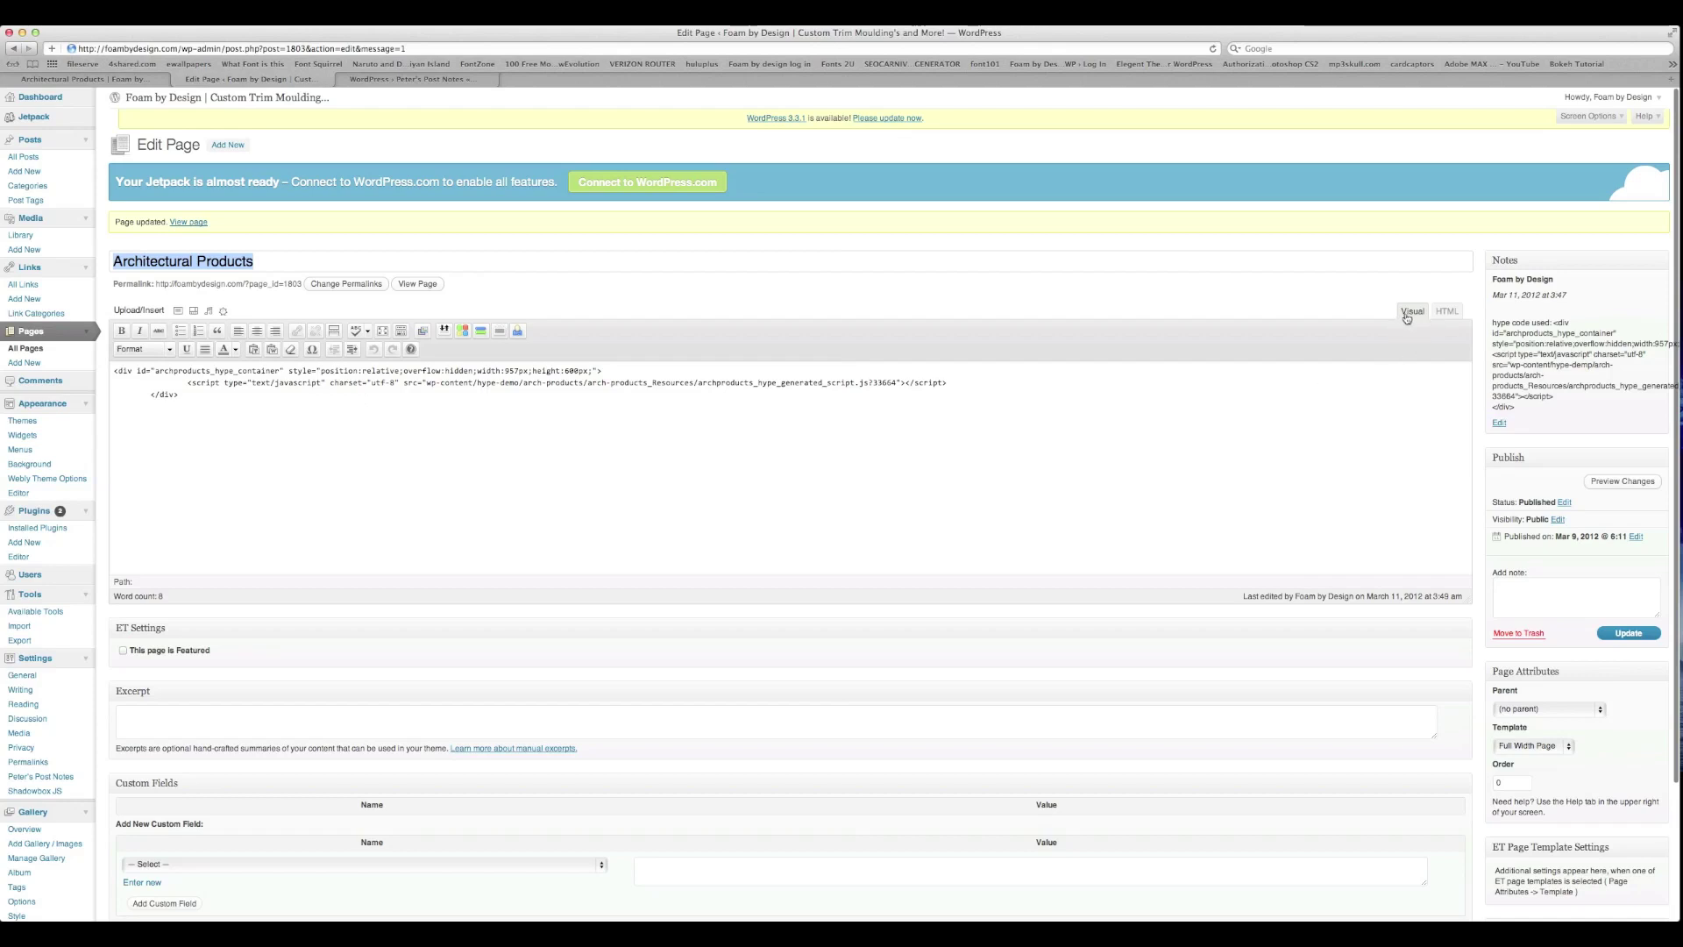
left_click(729, 396)
Replace the preformatted page body with the raw embed code in the HTML editor and update
key("super+a")
key("super+c")
key("BackSpace")
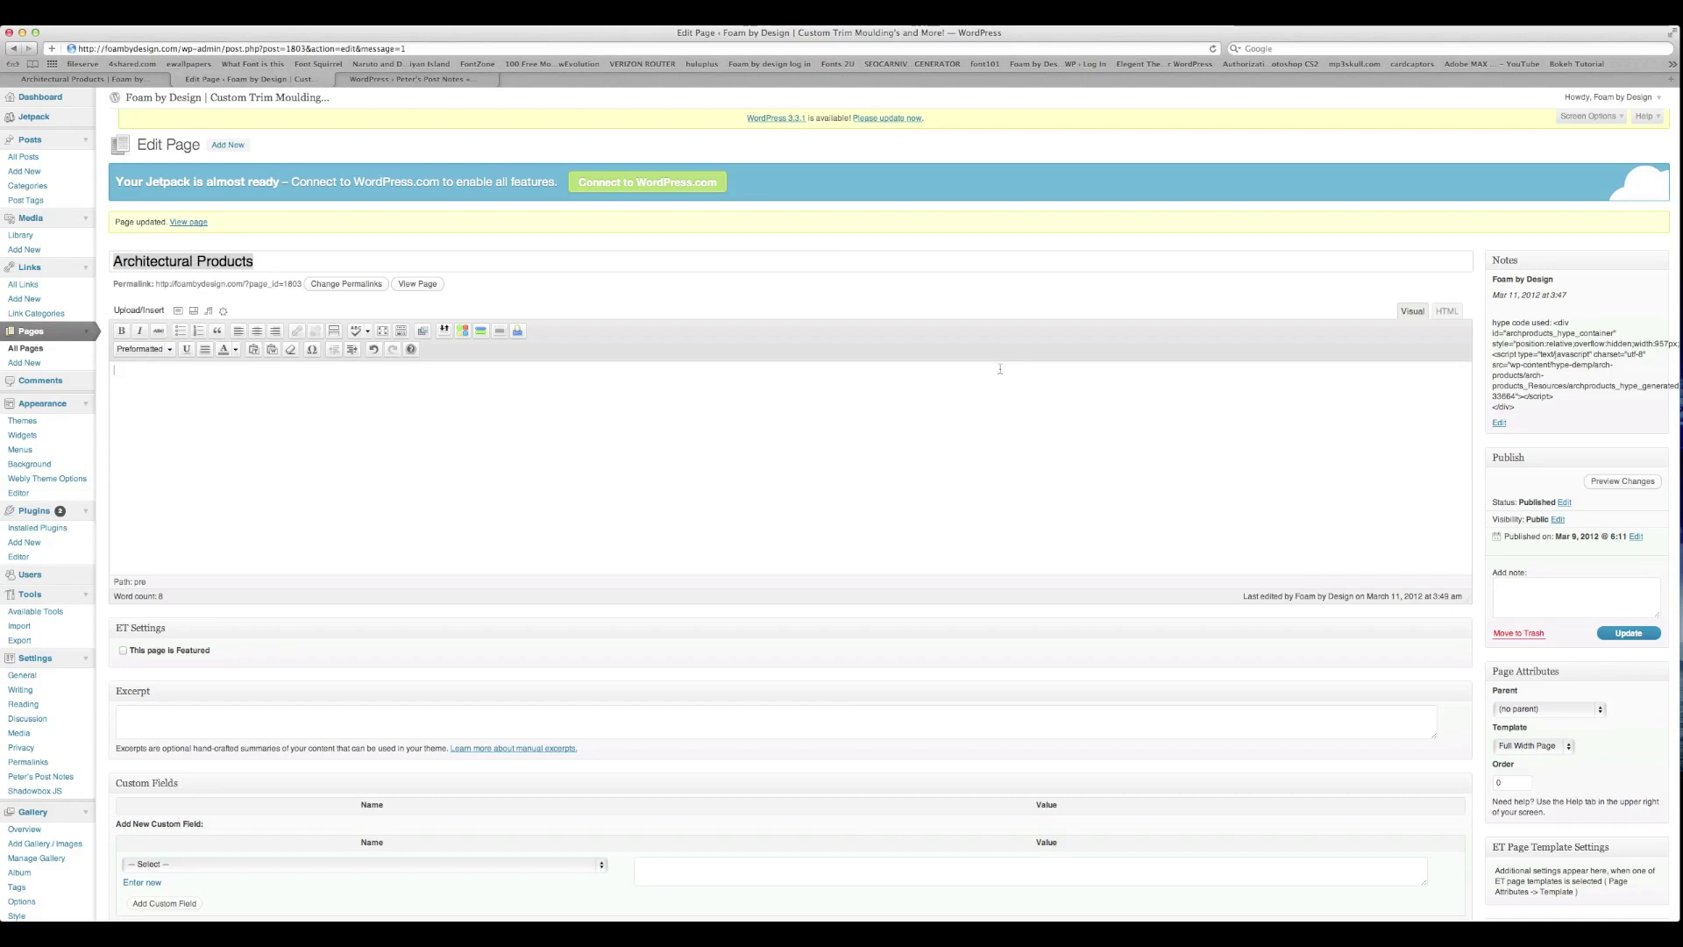
left_click(1447, 311)
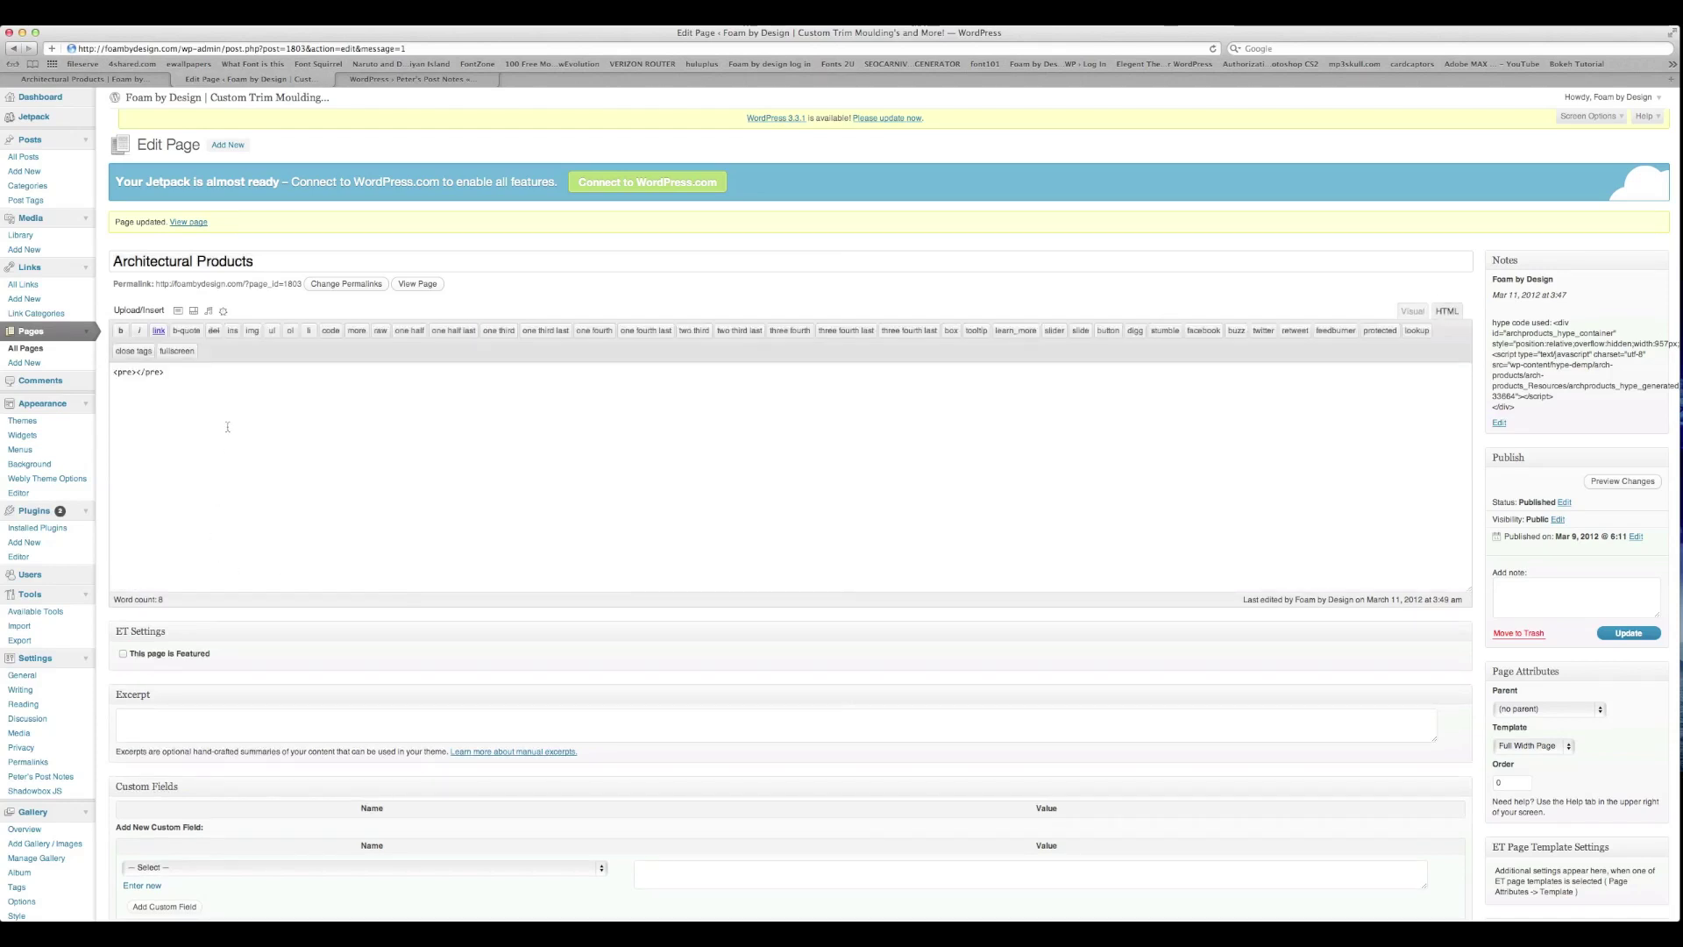
key("super+a")
key("super+v")
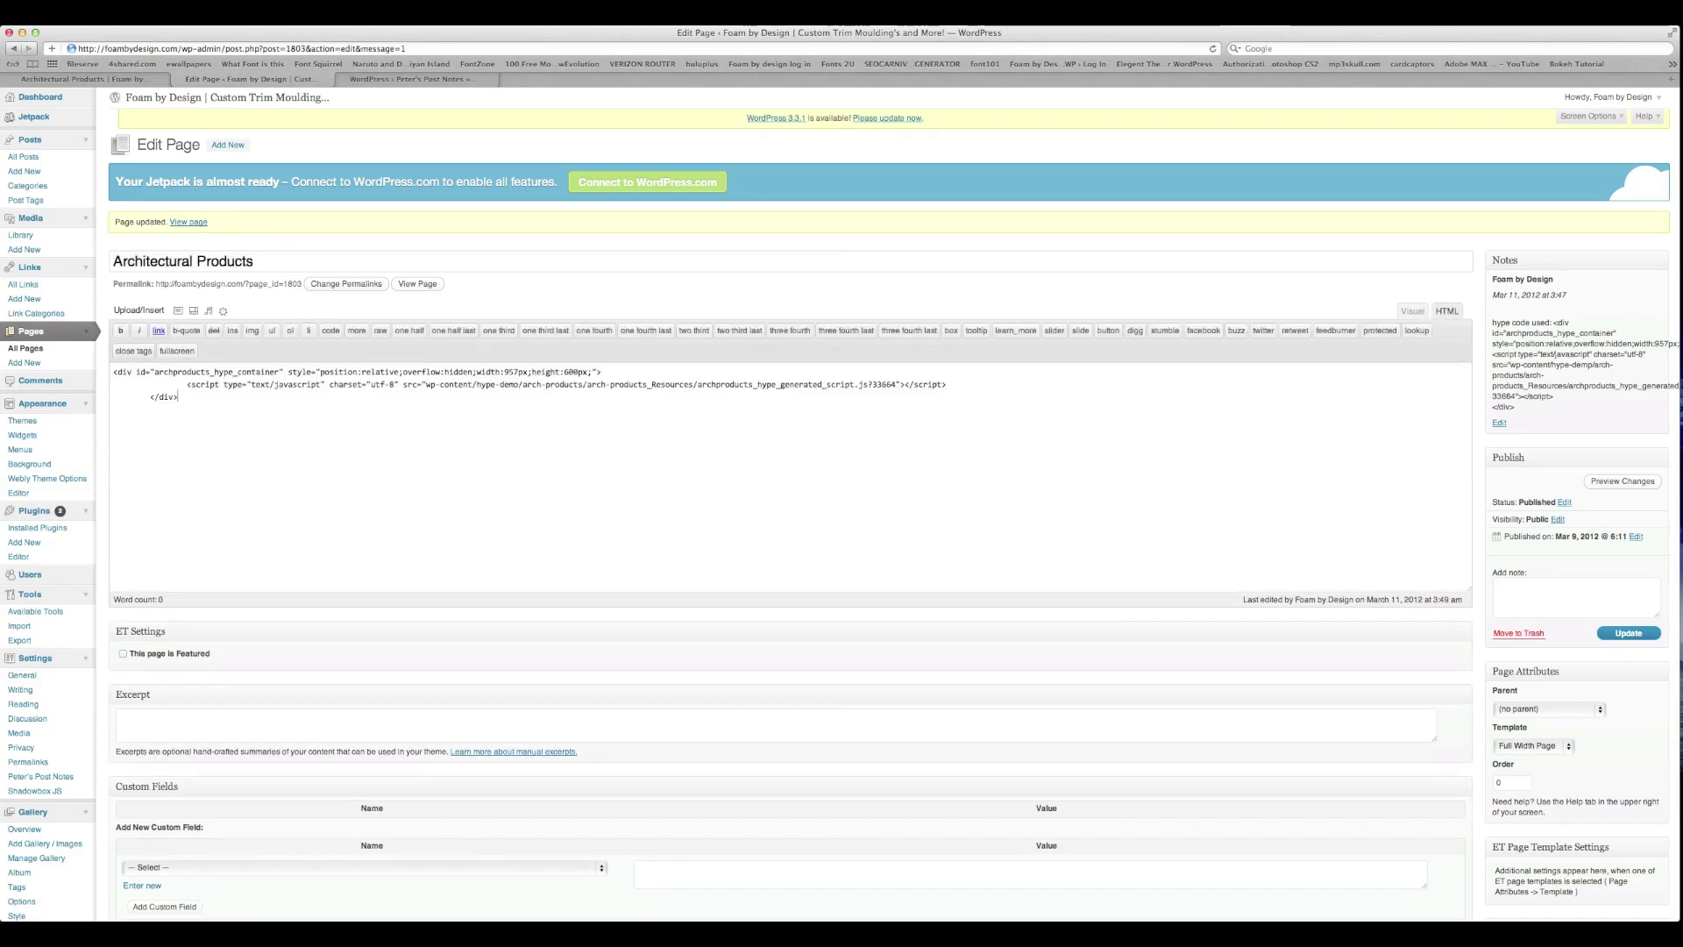
left_click(1627, 633)
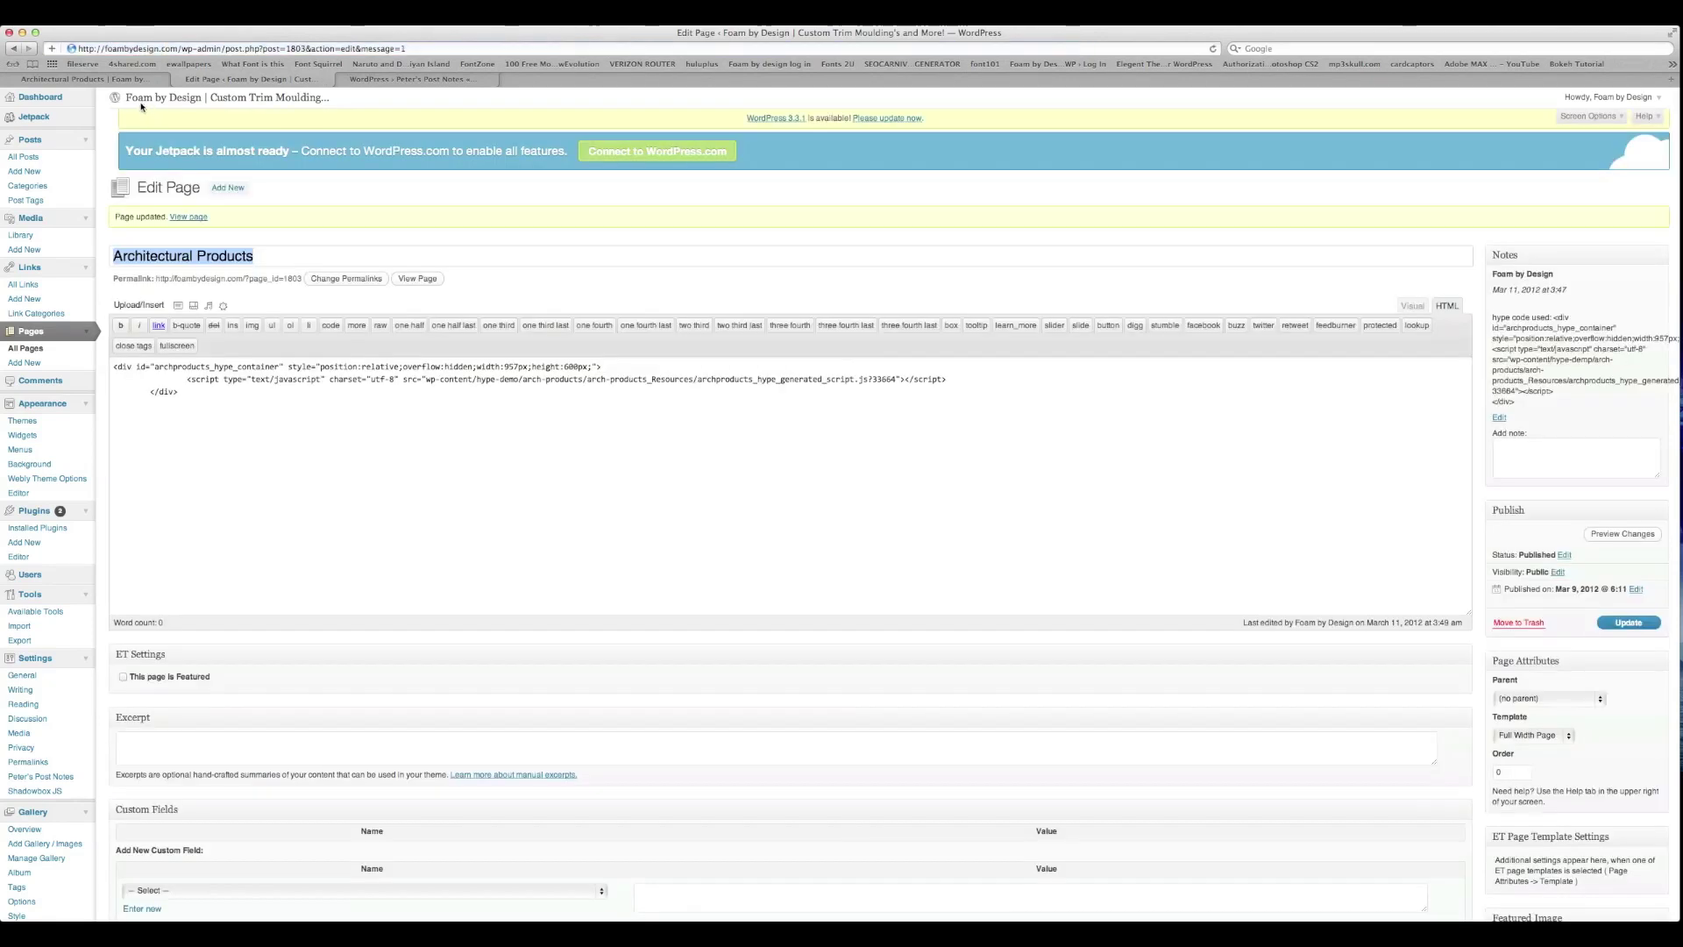
Reload the live Architectural Products page to check it, then return to the editor
left_click(96, 80)
key("super+r")
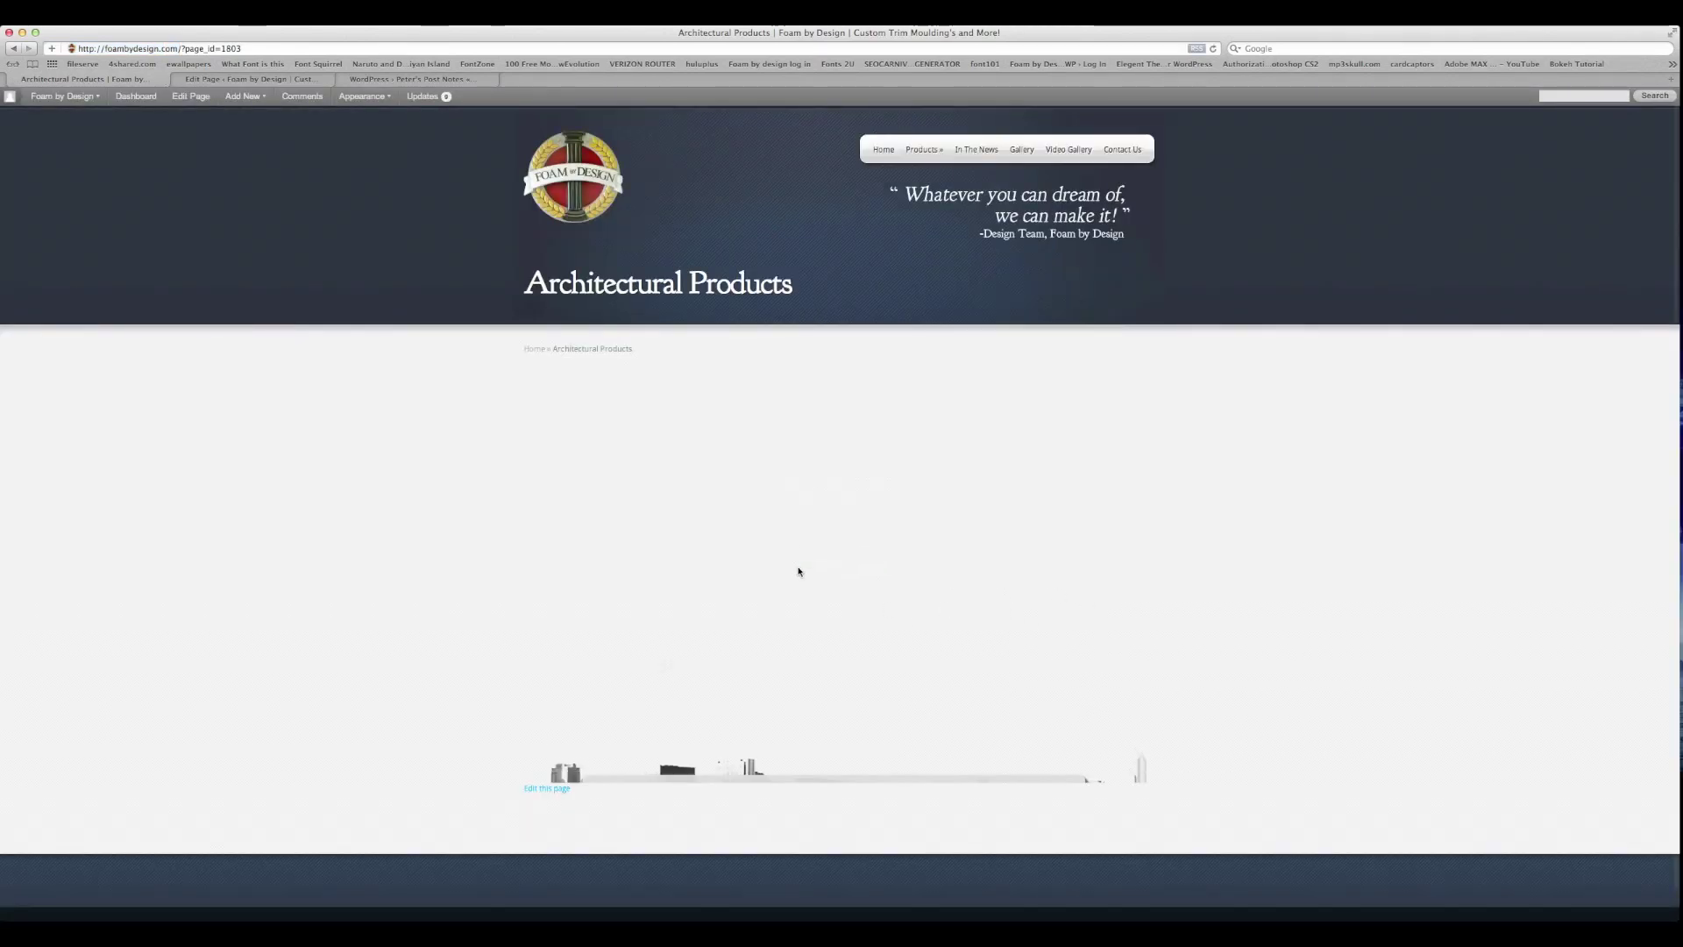
left_click(279, 78)
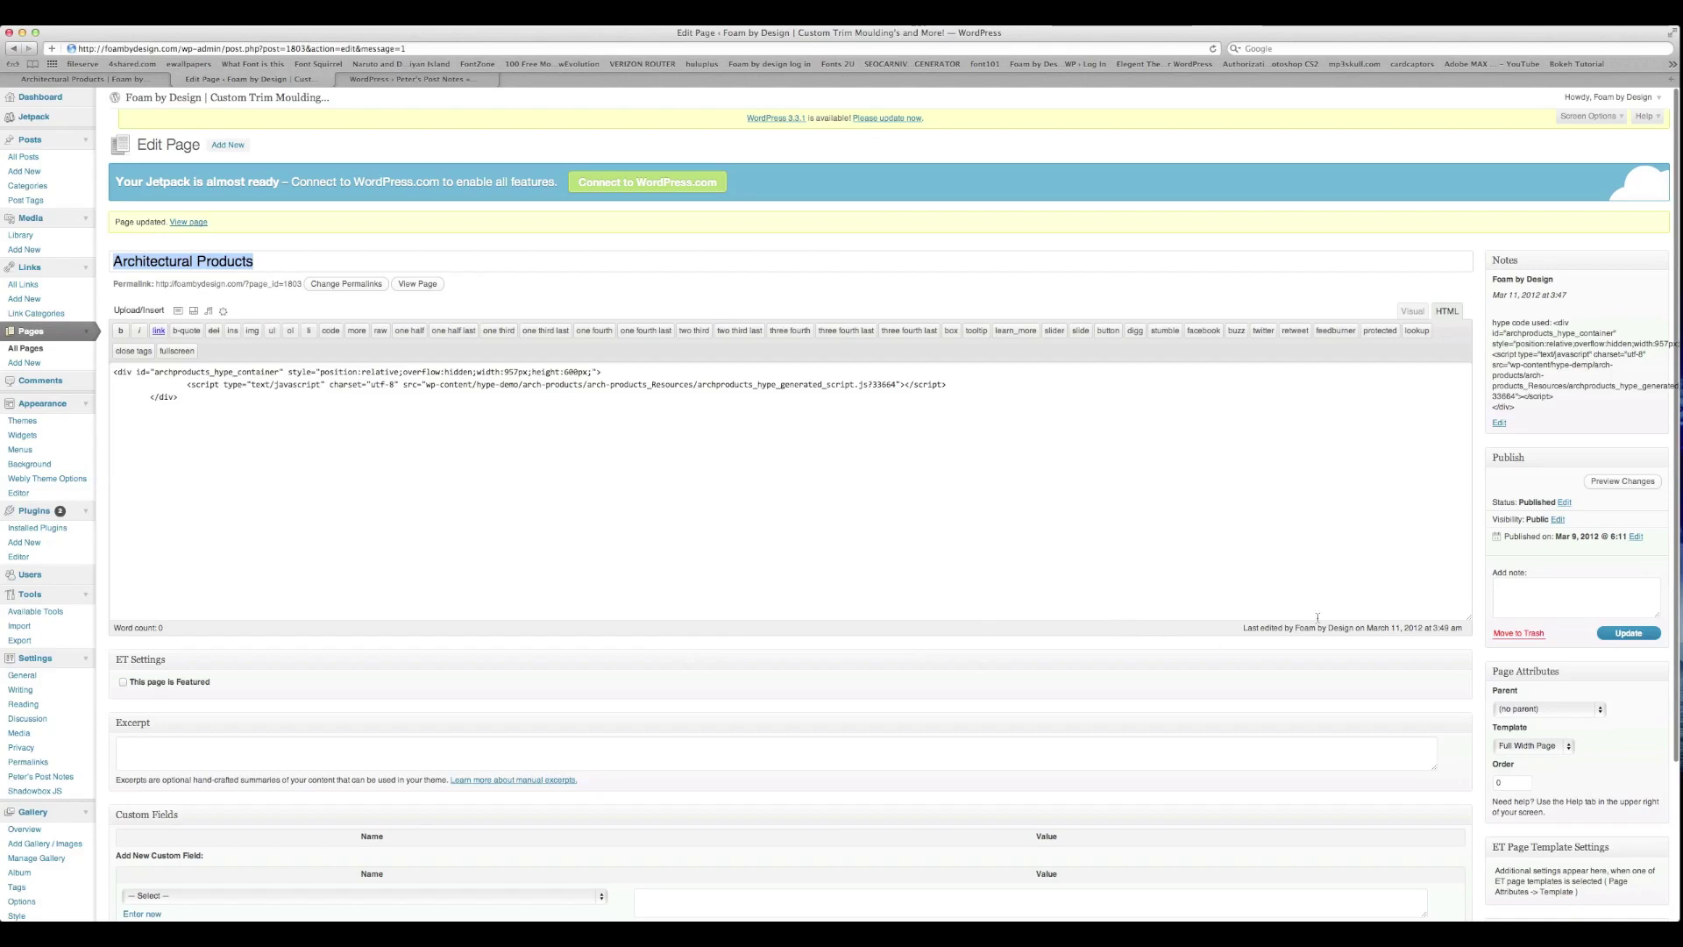
Copy the embed code from the saved note and paste it into the empty HTML page body
left_click(1413, 312)
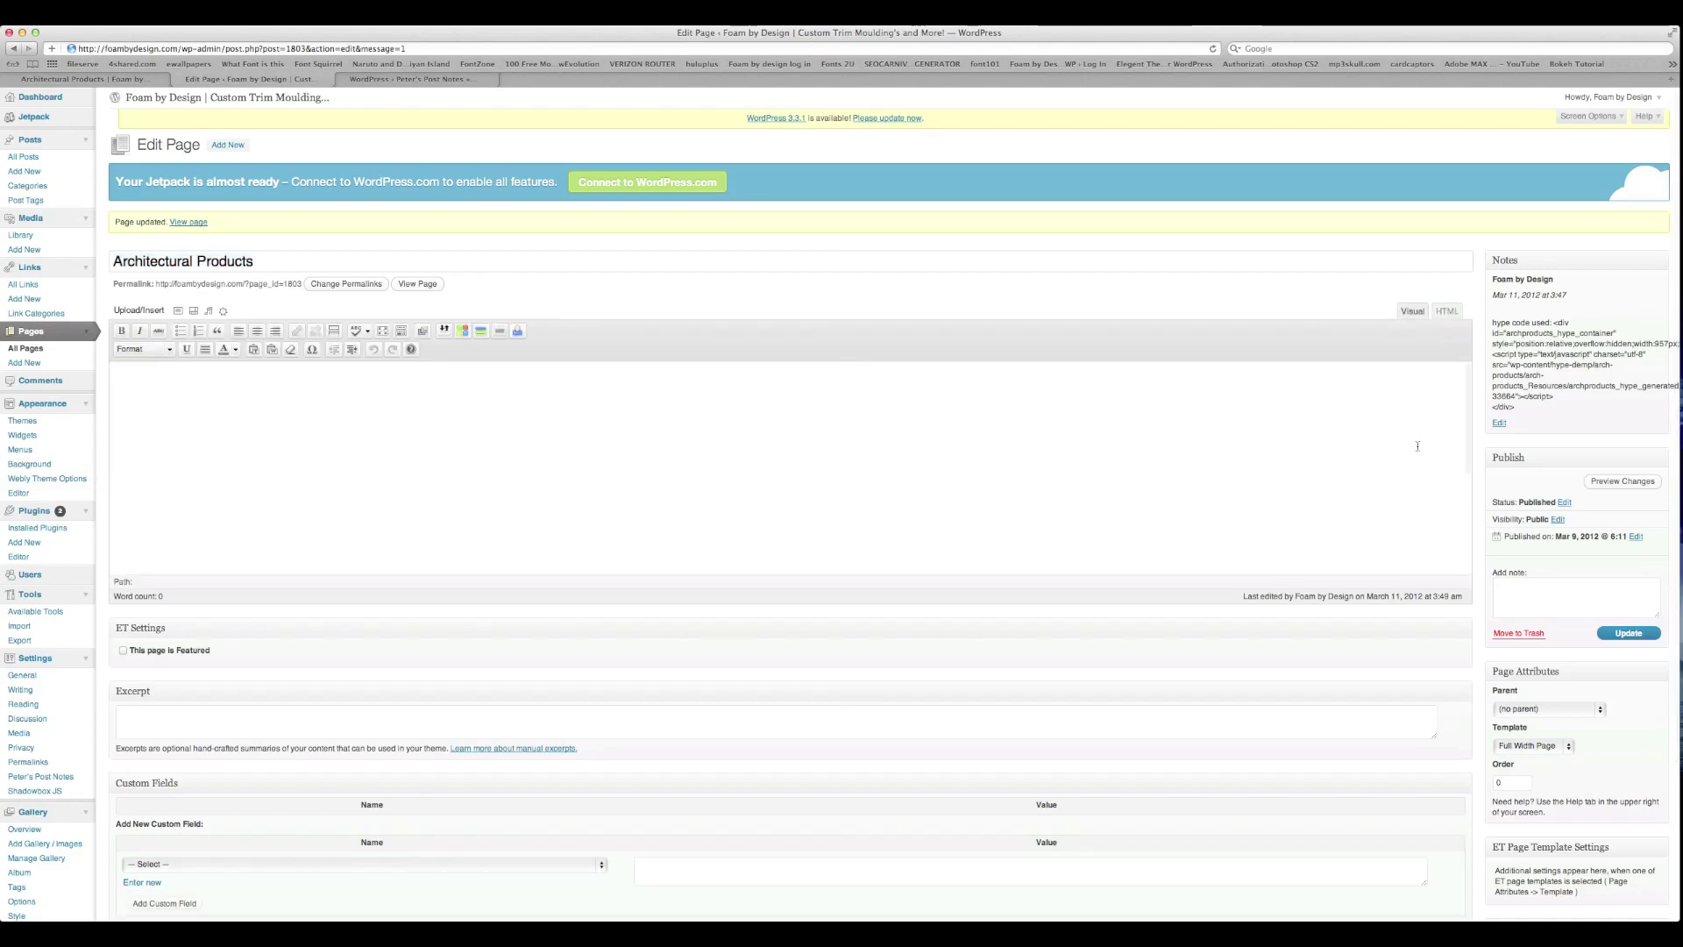
left_click(1447, 312)
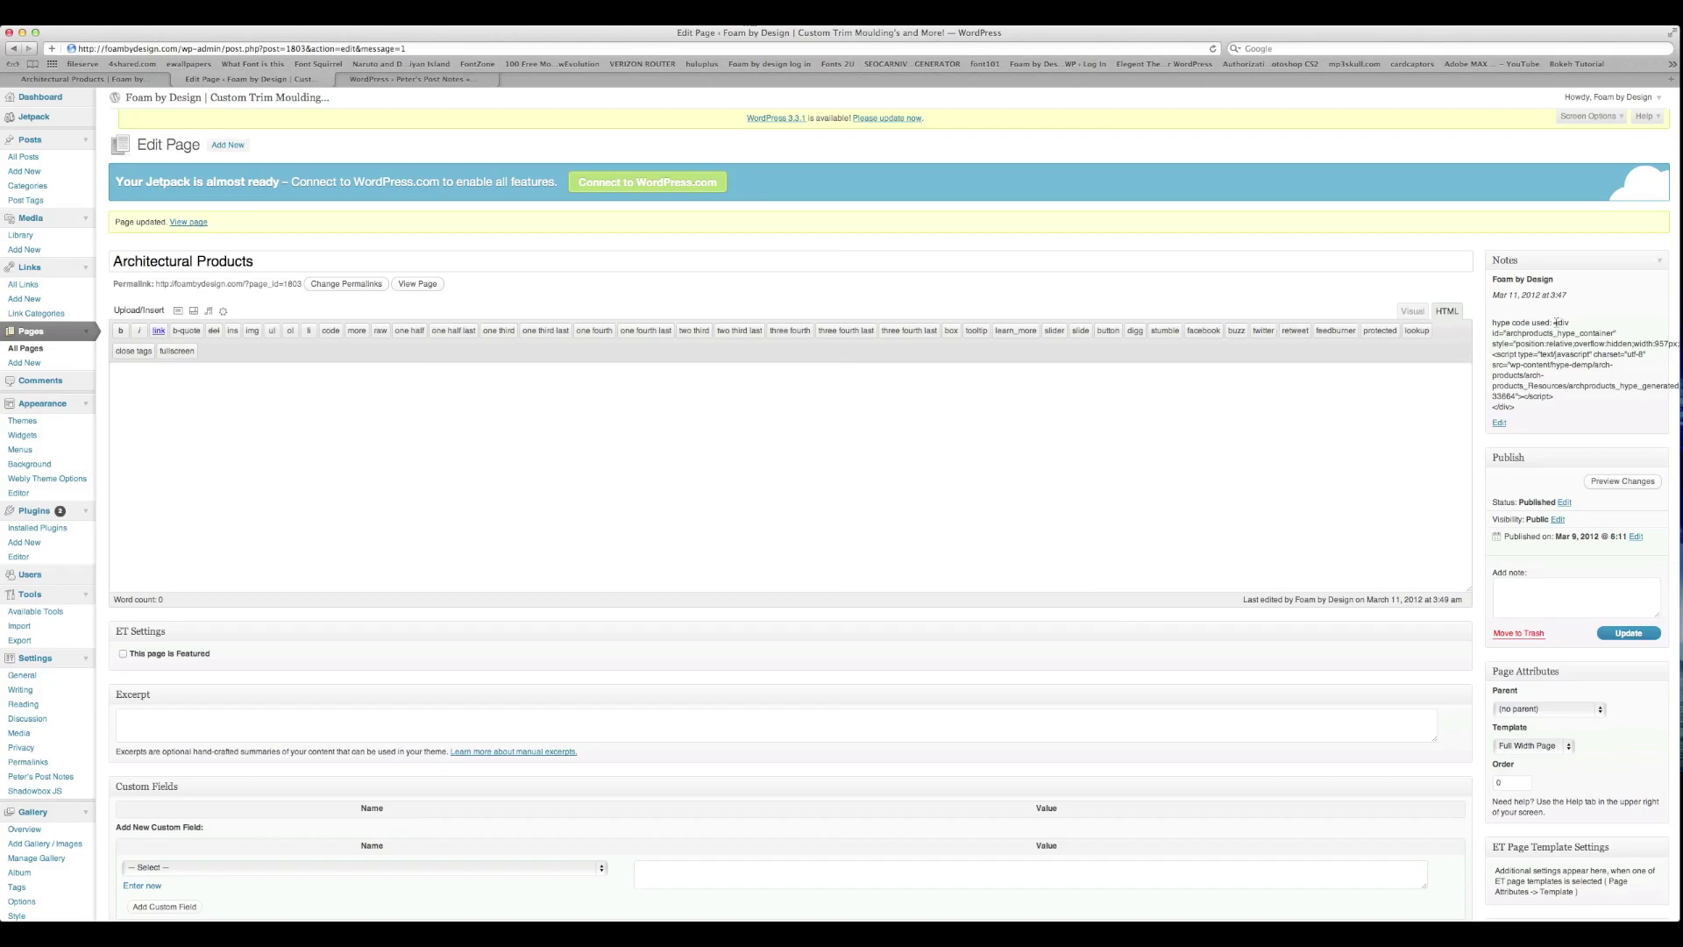
left_click_drag(1554, 323, 1571, 405)
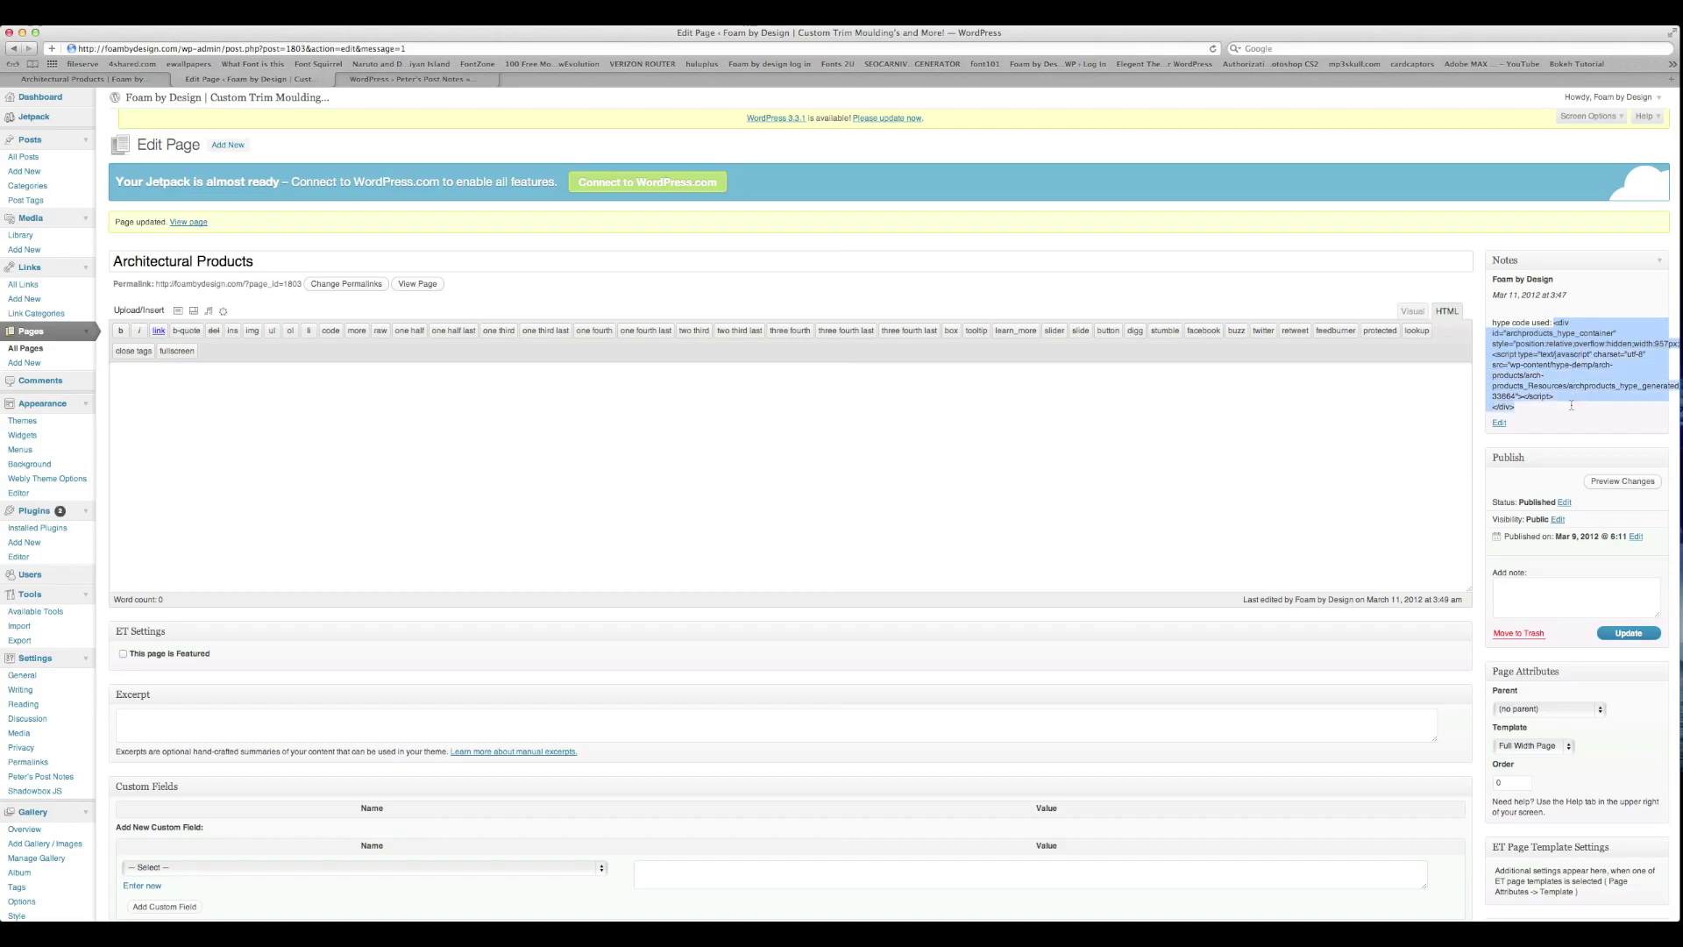
left_click(635, 390)
type("<div id=\"archproducts_hype_container\" style=\"position:relative;overflow:hidden;width:957px;height:600px;\"> <script type=\"text/javascript\" charset=\"utf-8\" src=\"wp-content/hype-demp/arch-products/arch-products_Resources/archproducts_hype_generated_script.js?33664\"></script> </div>")
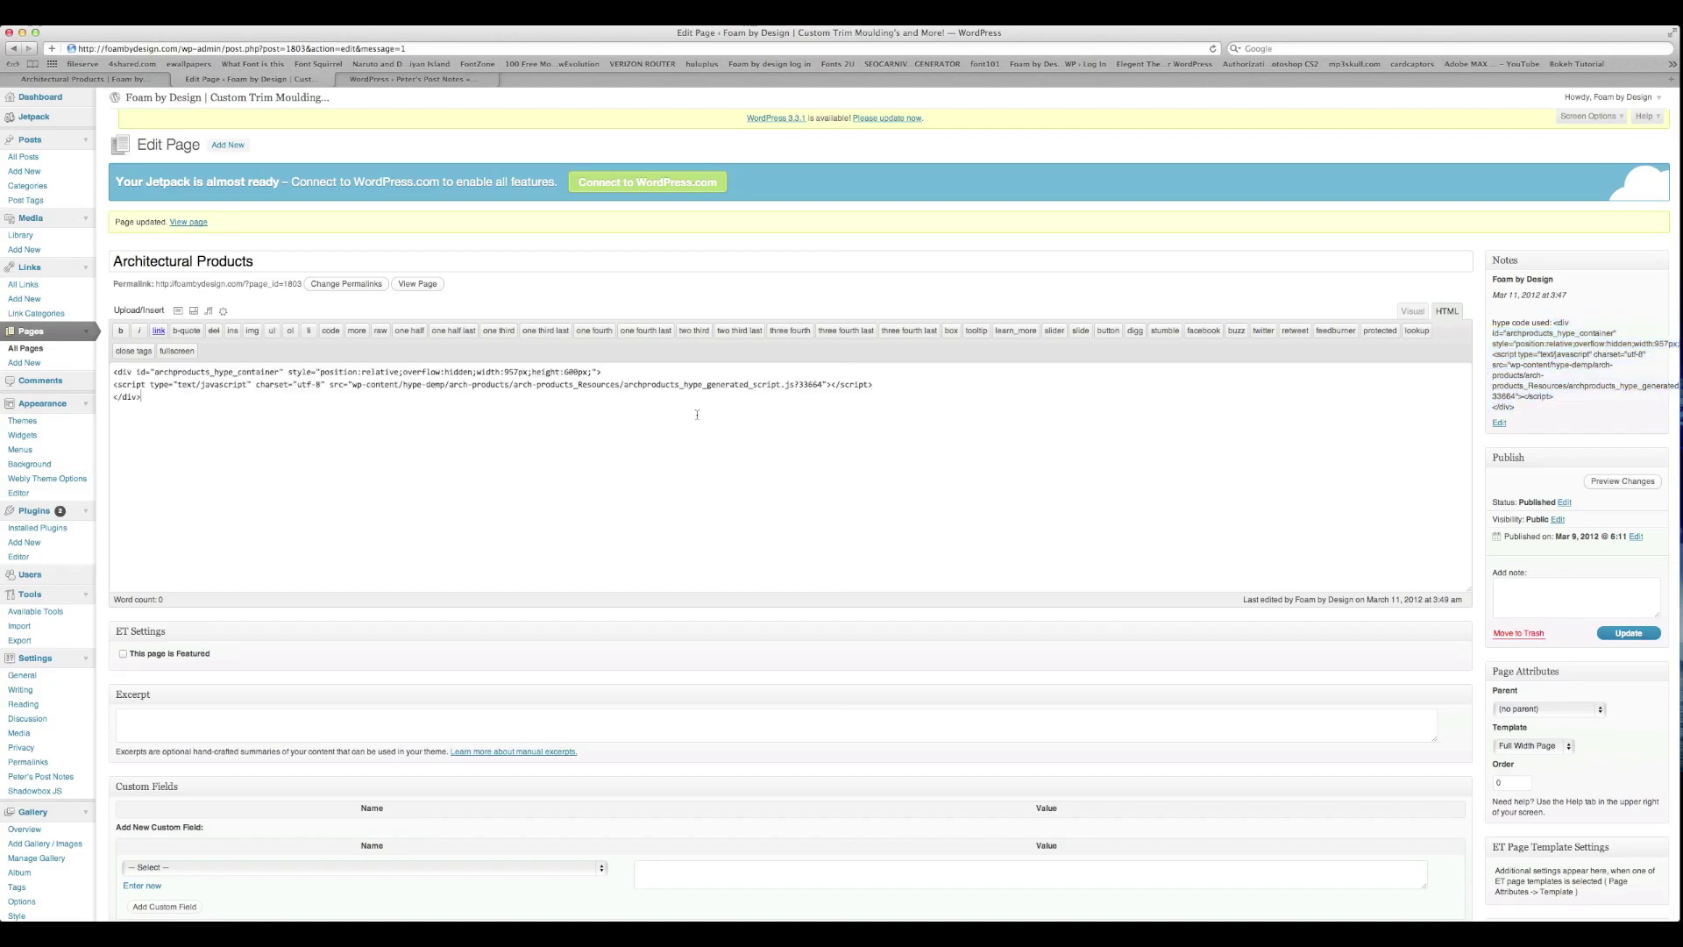
Correct hype-demp to hype-demo in the script path, update the page, and view it live
left_click(447, 385)
key("BackSpace")
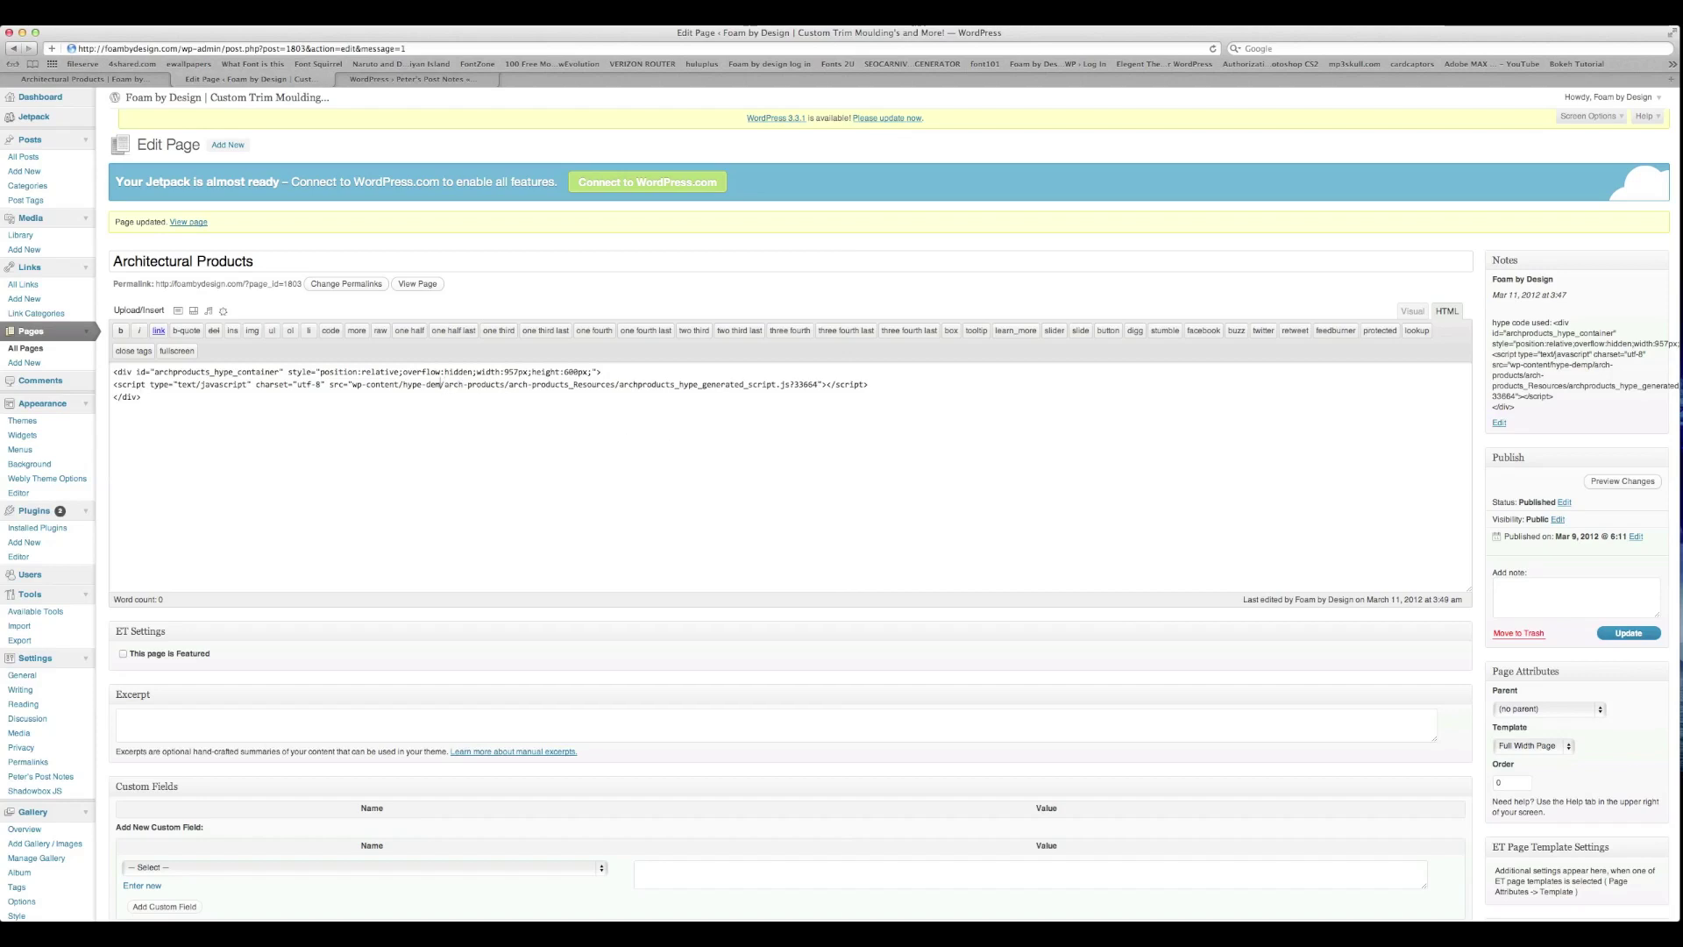
type("o")
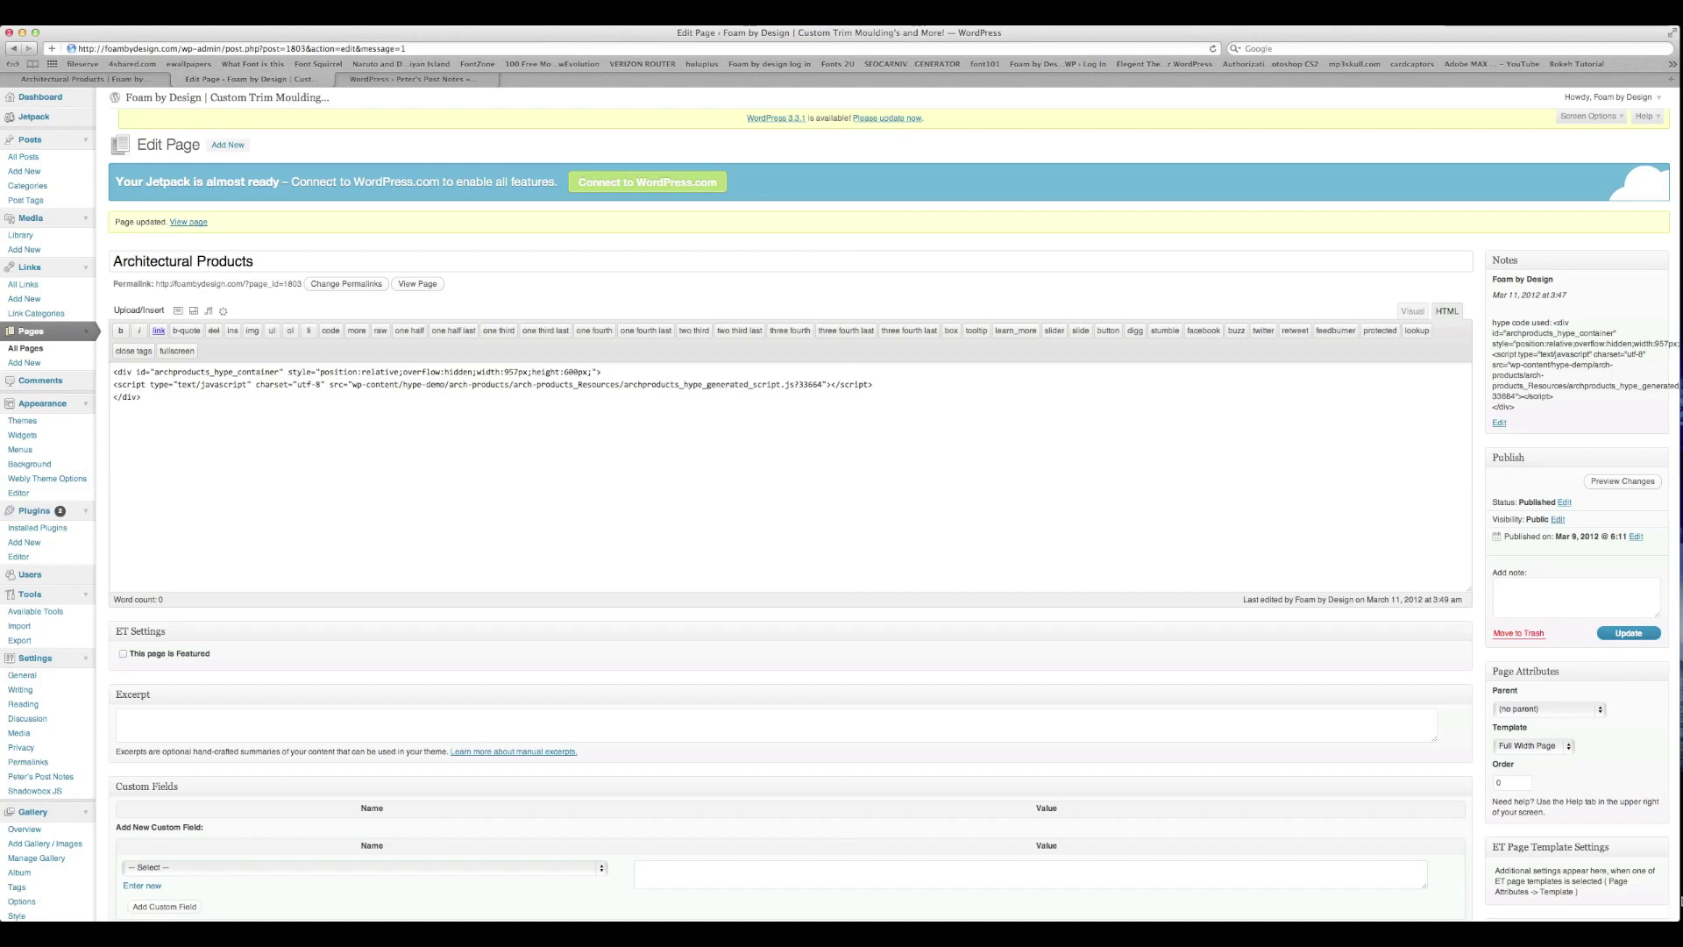
left_click(1635, 635)
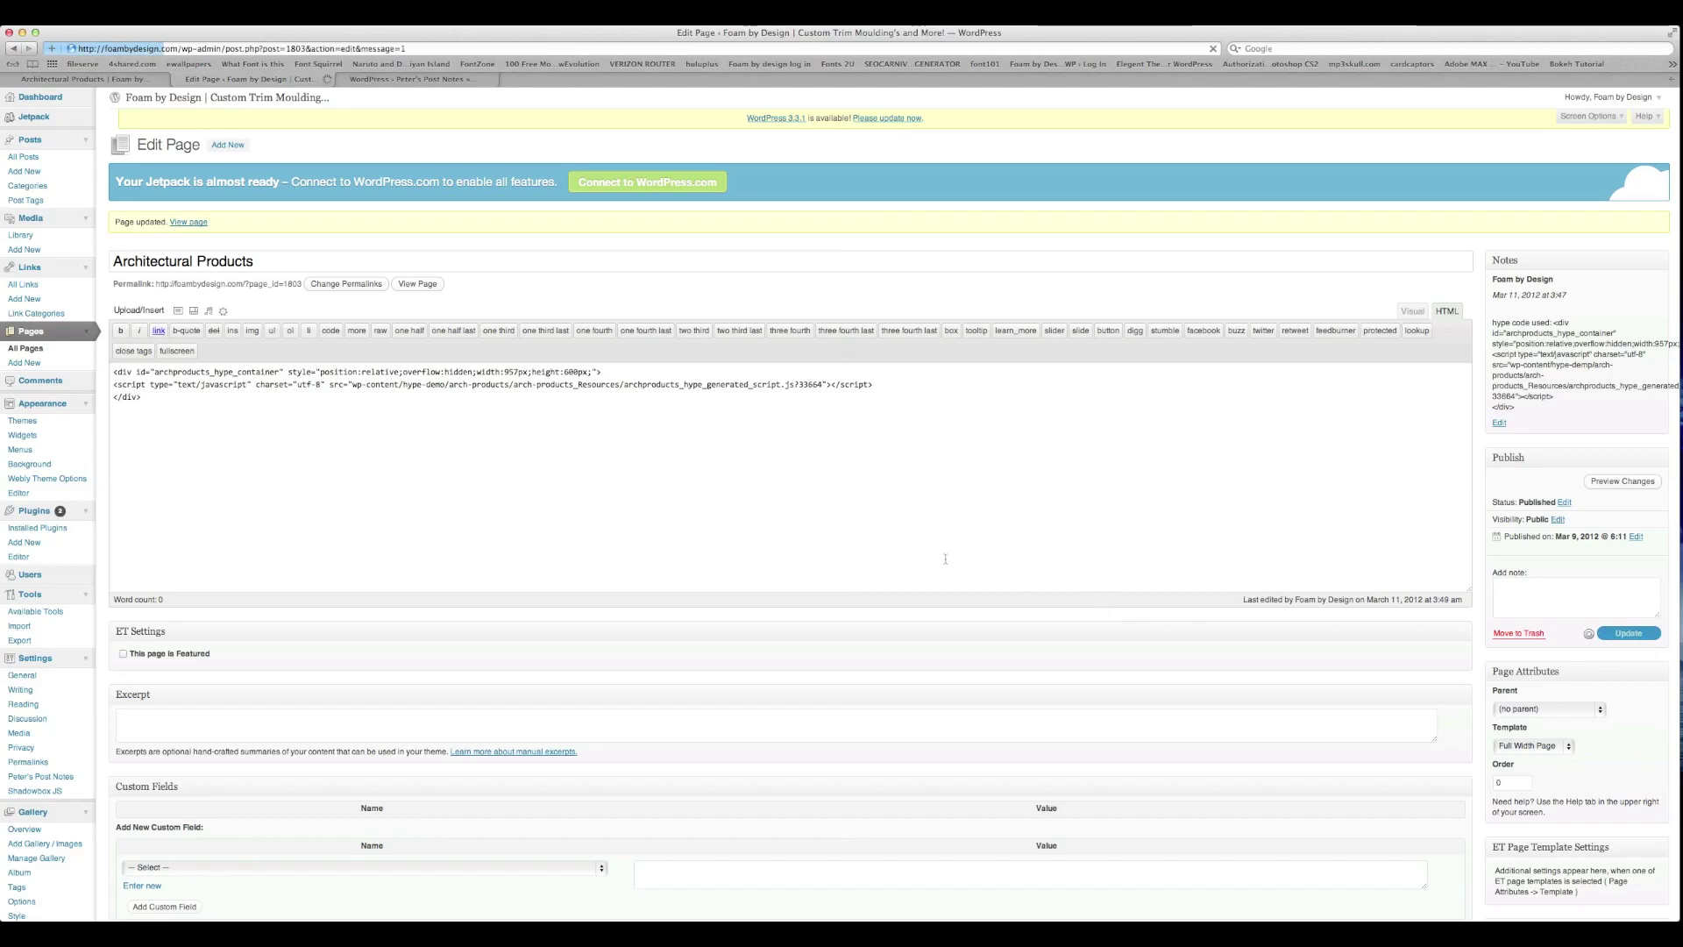
left_click(418, 283)
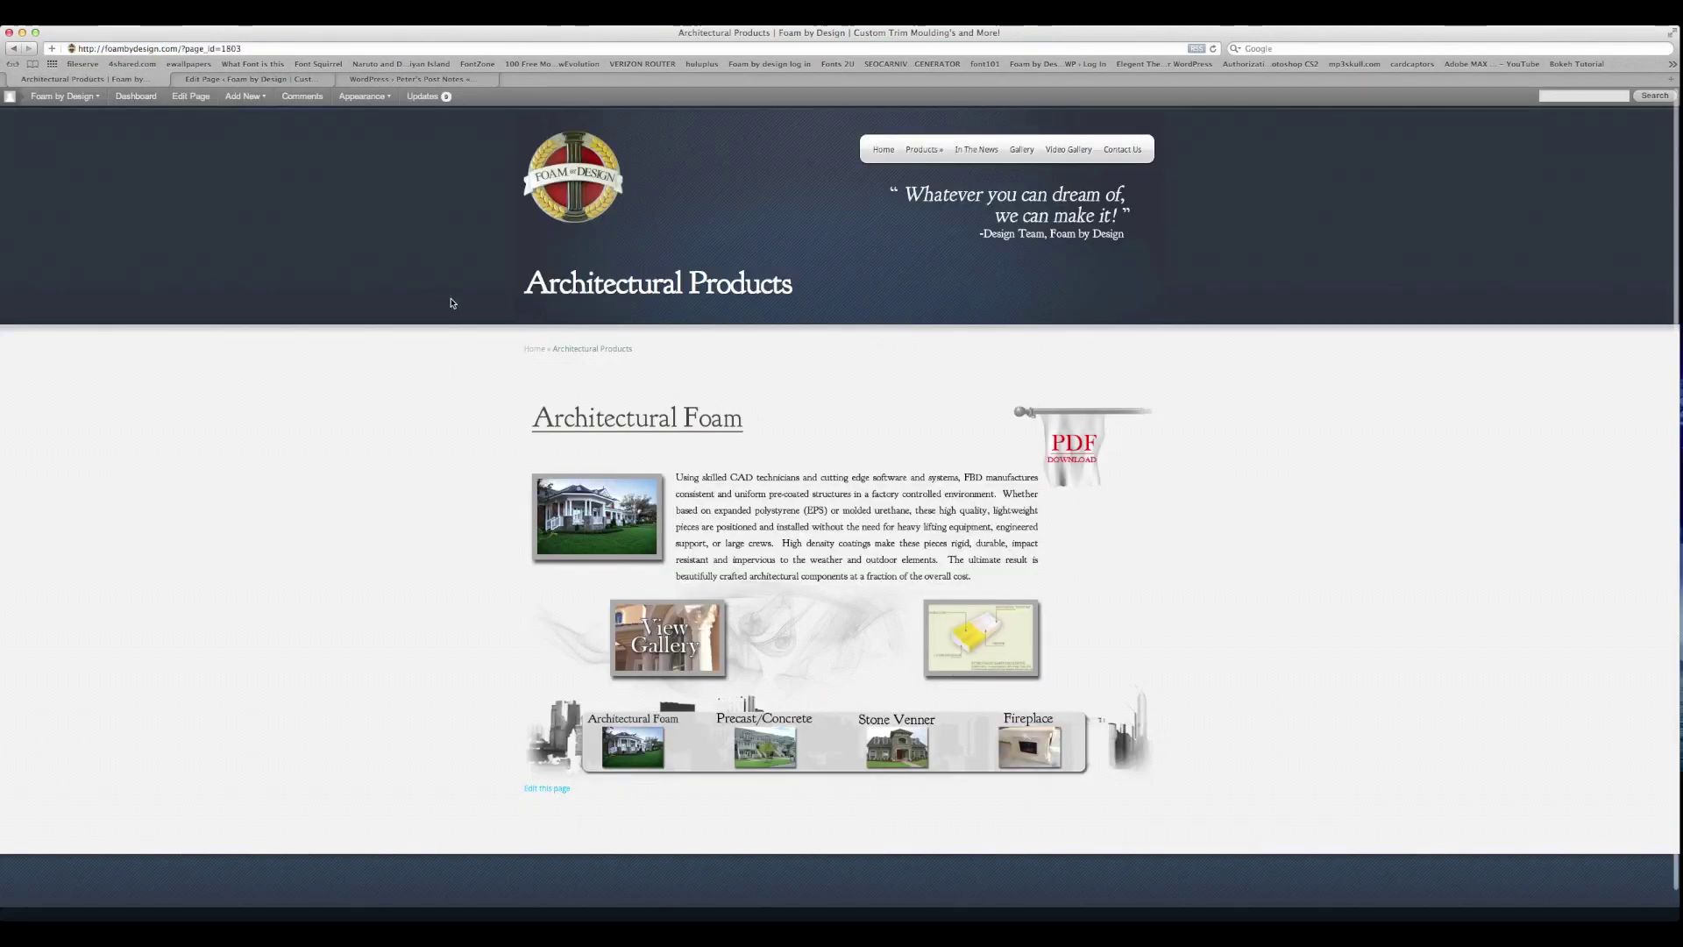
Reload the live page to confirm the Architectural Foam animation, then return to the Edit Page tab
key("super+r")
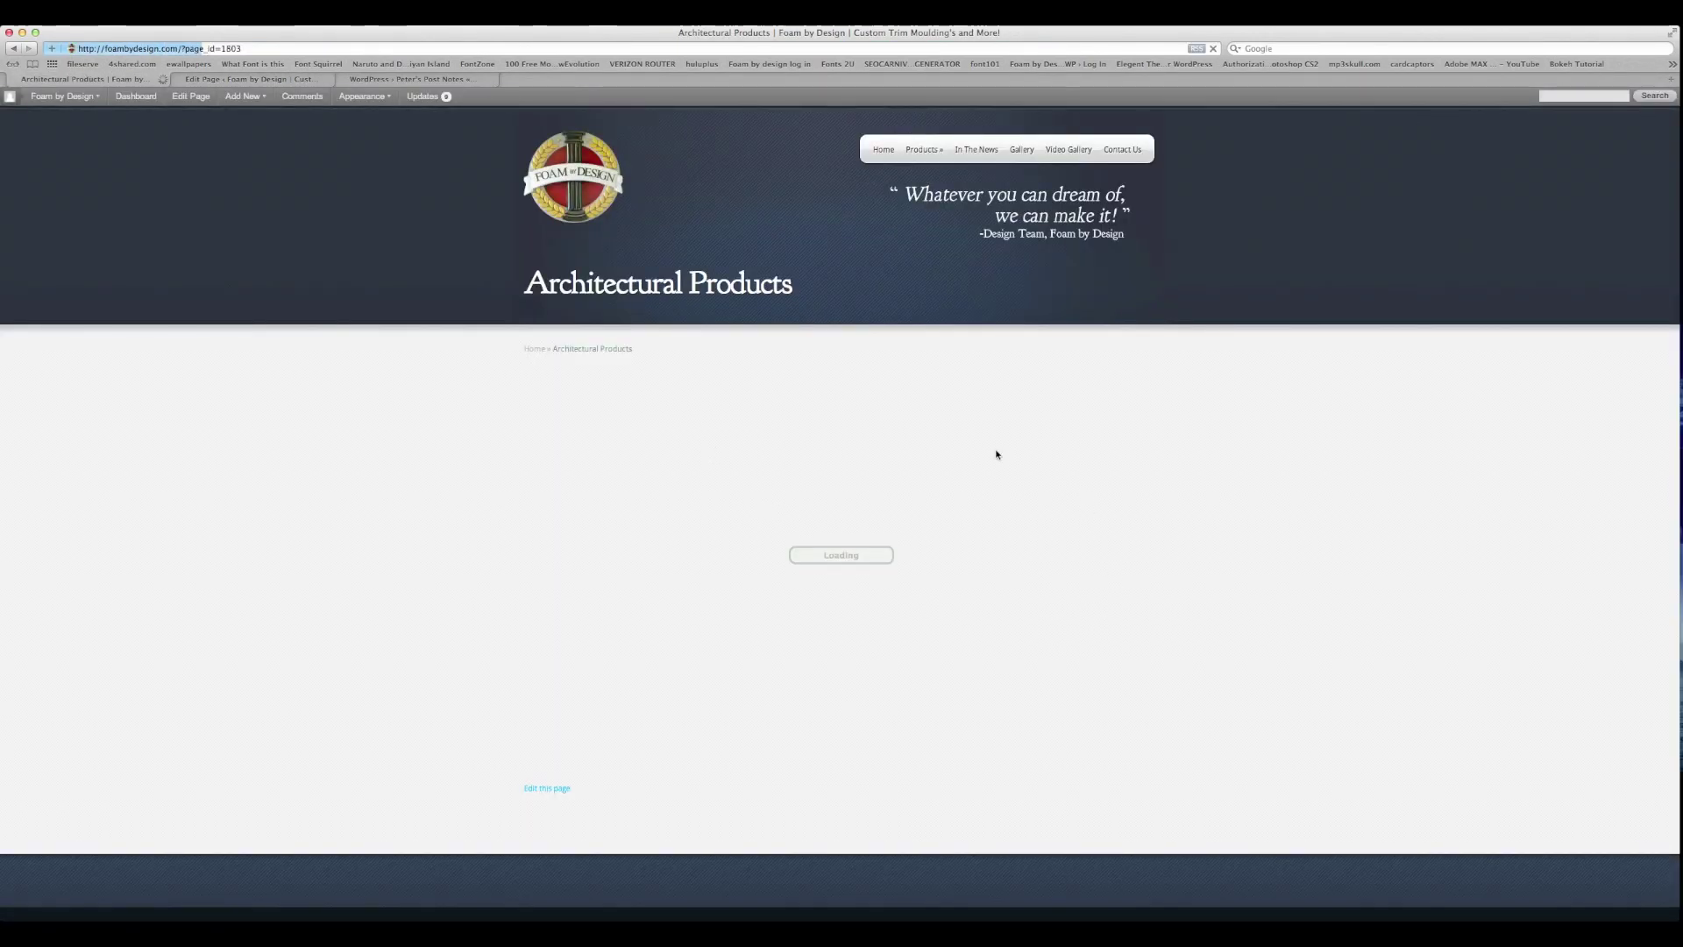
left_click(245, 78)
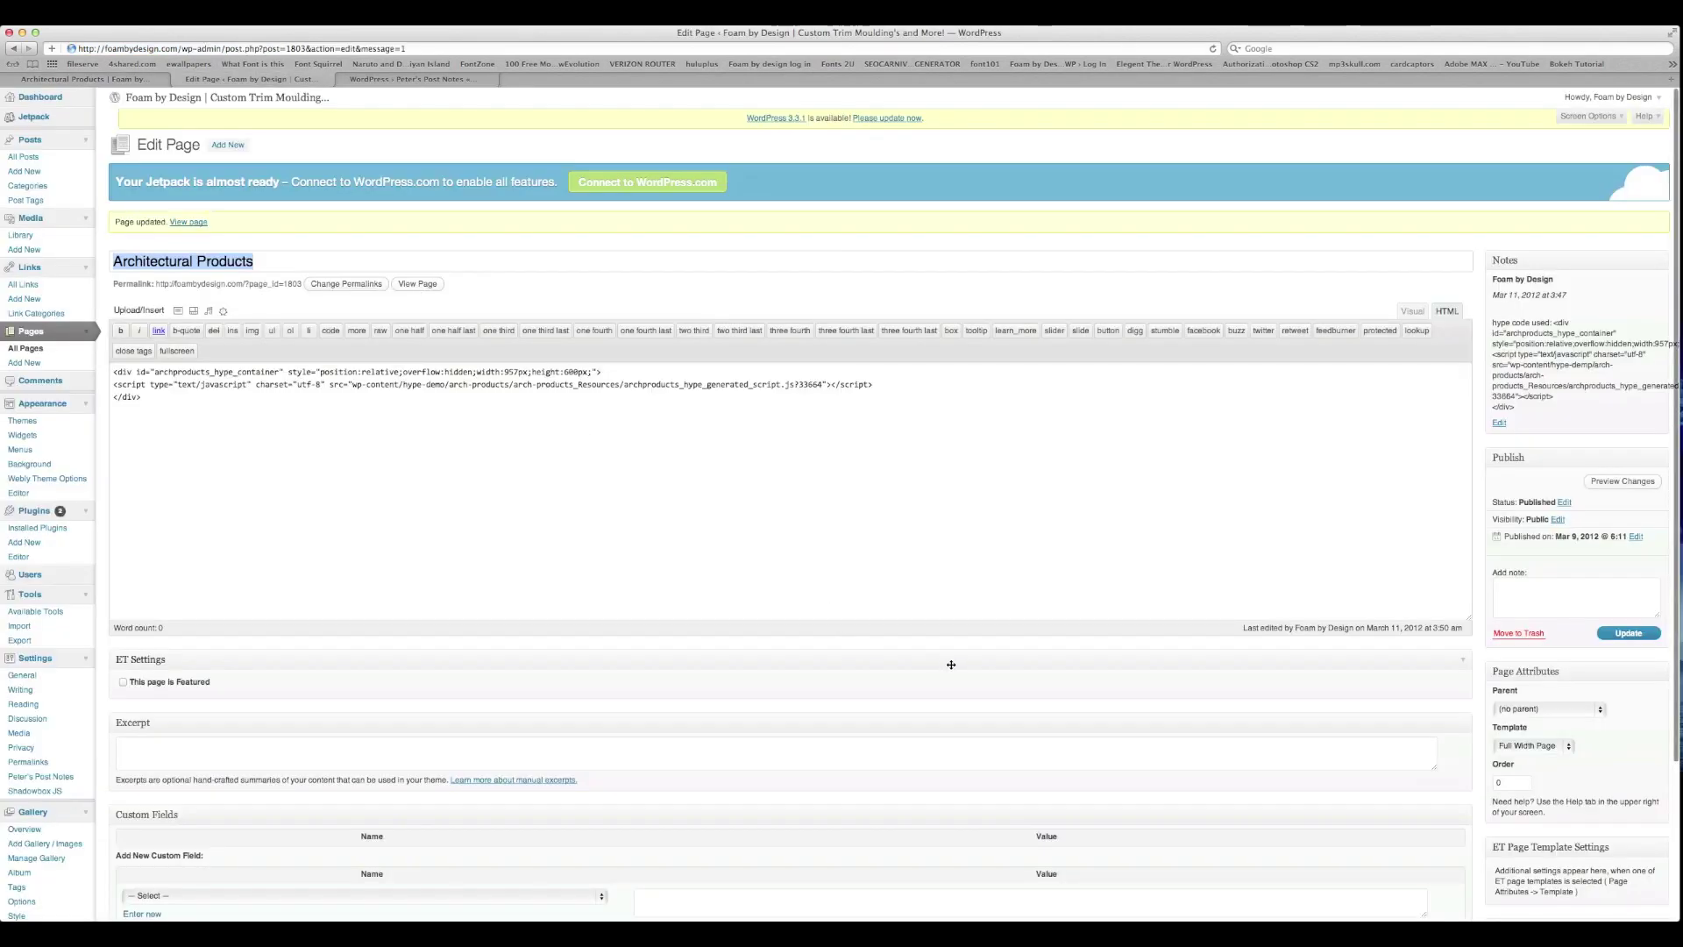